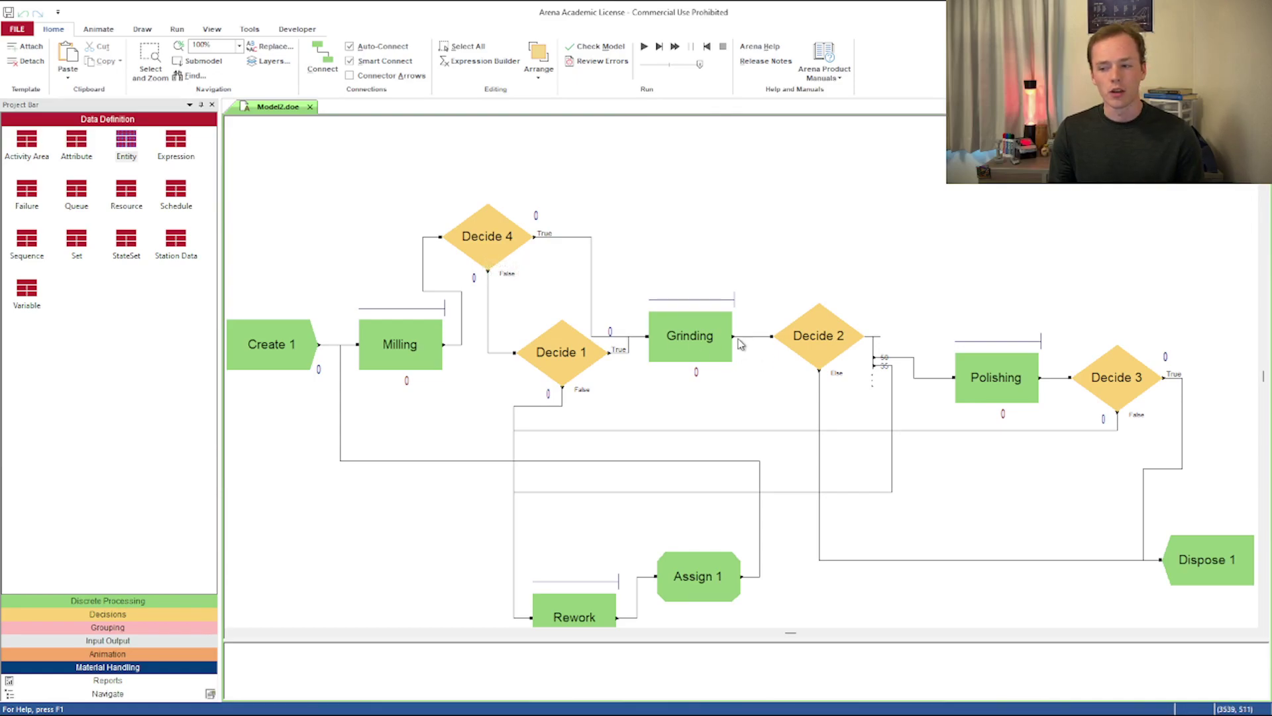
# - Check Decide 4, then review Decide 3's condition Reworked + UNIF(0,1) >= 0.05
pyautogui.doubleClick(491, 249)
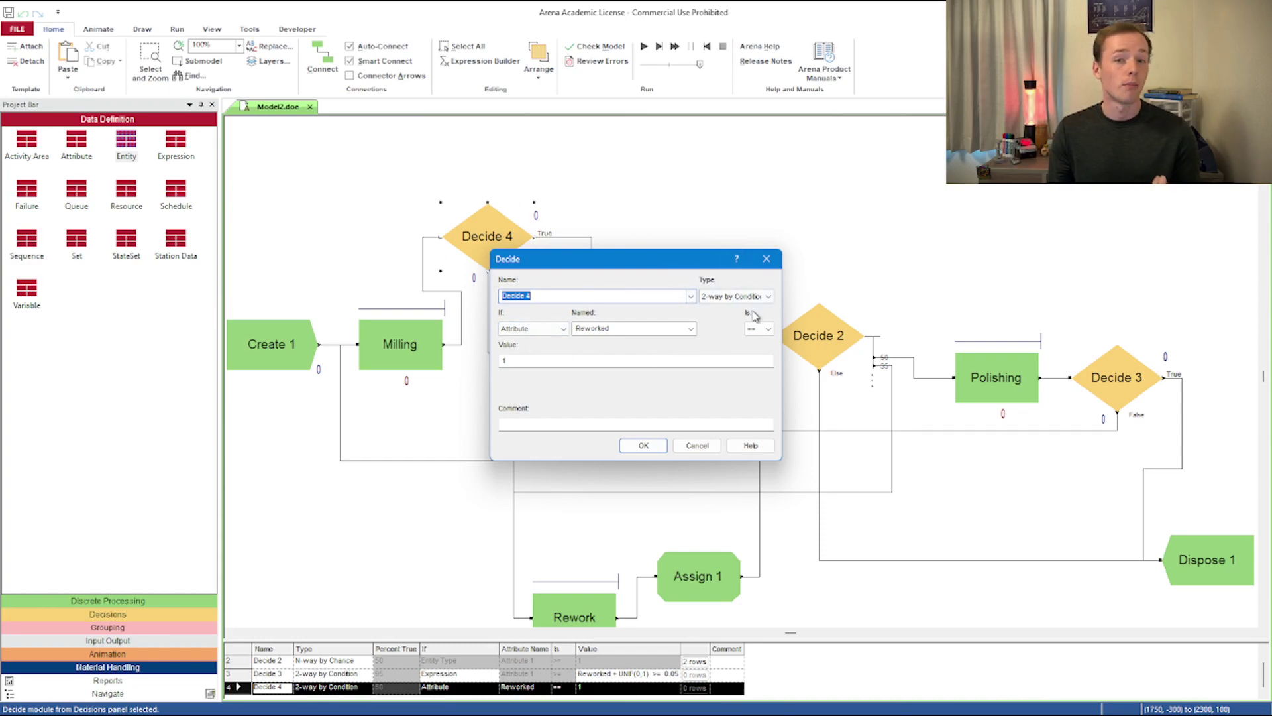
pyautogui.click(766, 259)
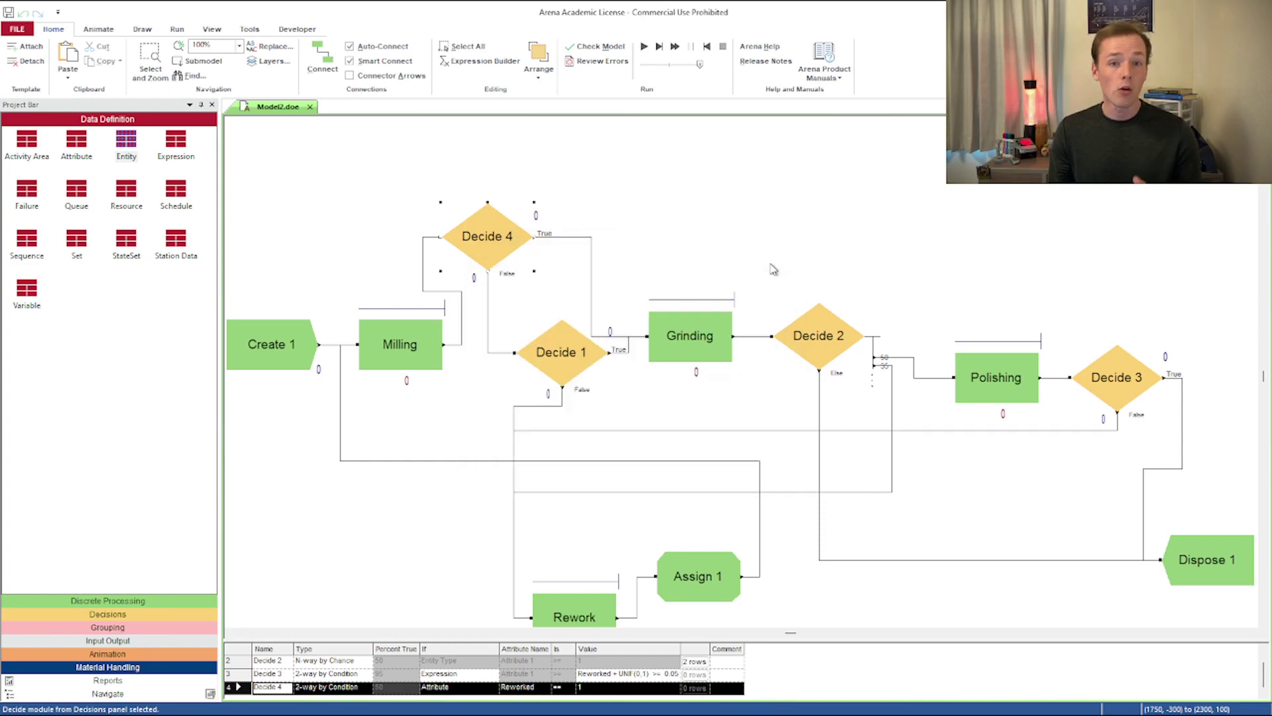
pyautogui.doubleClick(1113, 376)
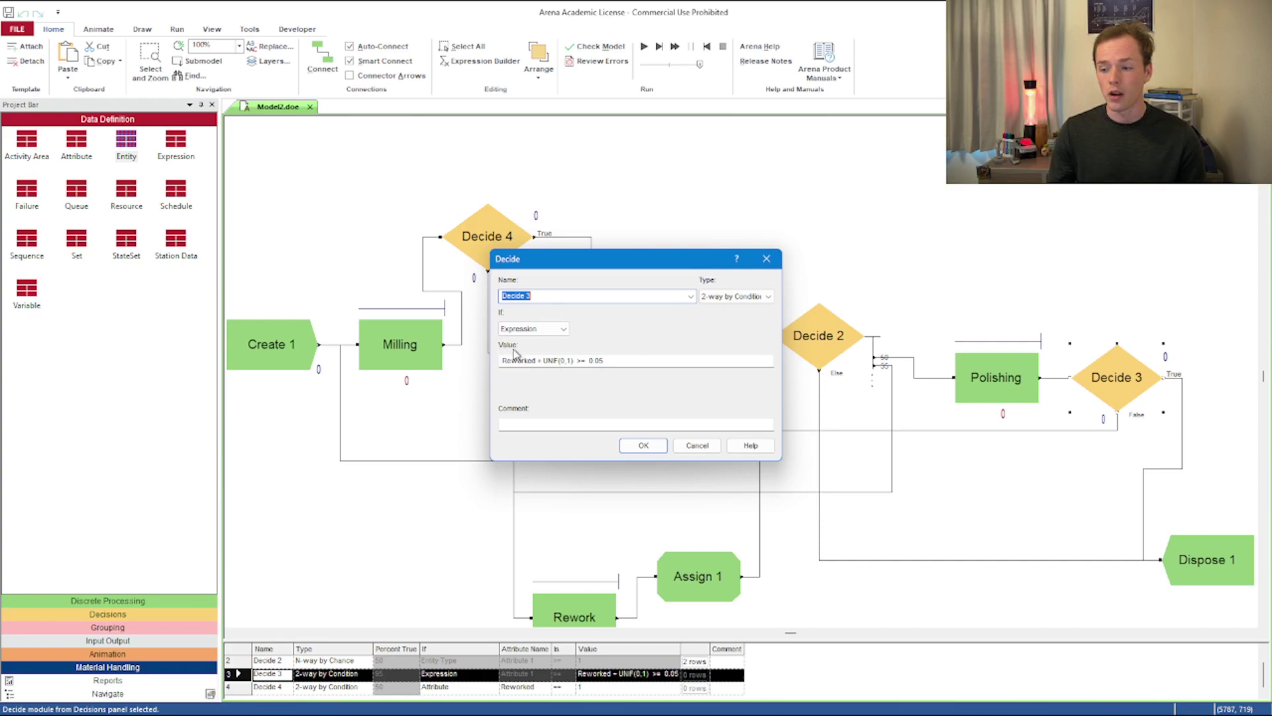
# - Move Rework to the lower left and line Assign 1 up beside it
pyautogui.click(767, 258)
pyautogui.moveTo(592, 608); pyautogui.dragTo(581, 538)
pyautogui.moveTo(692, 563); pyautogui.dragTo(684, 547)
# - Place a new Assign 2 module at the lower left, leaving it without assignments
pyautogui.click(130, 601)
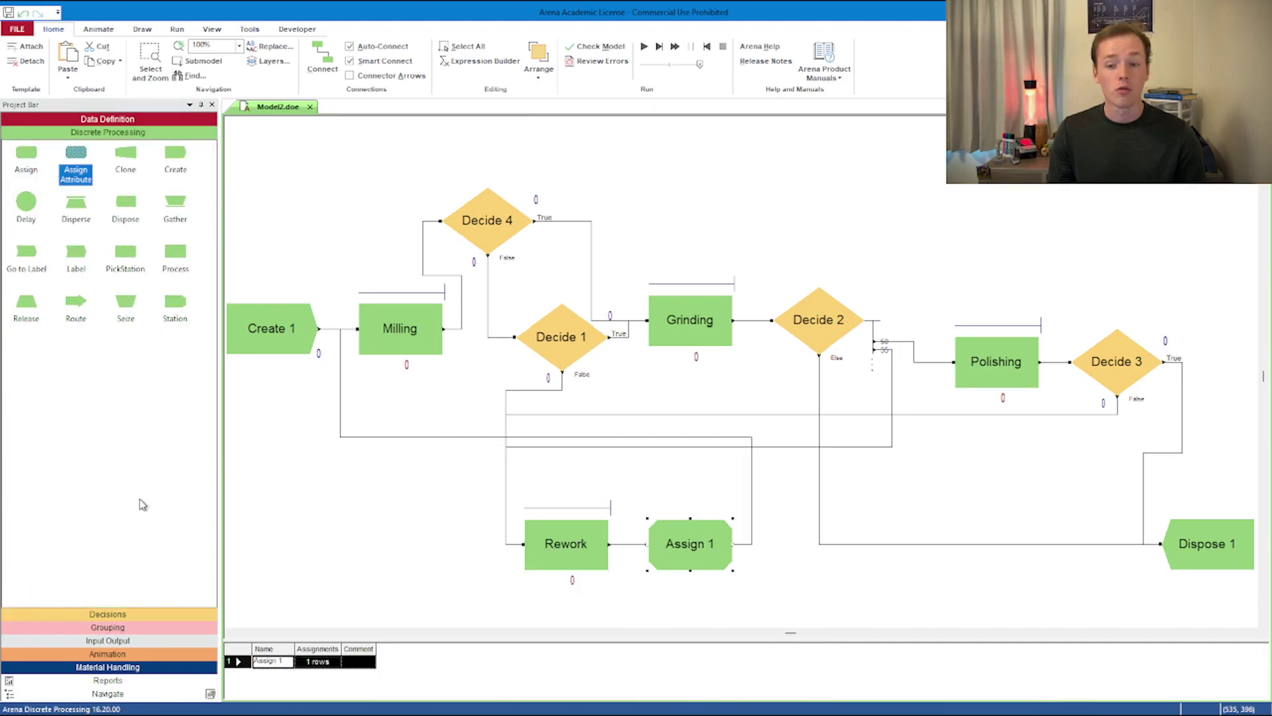
pyautogui.moveTo(28, 150); pyautogui.dragTo(268, 501)
pyautogui.doubleClick(304, 502)
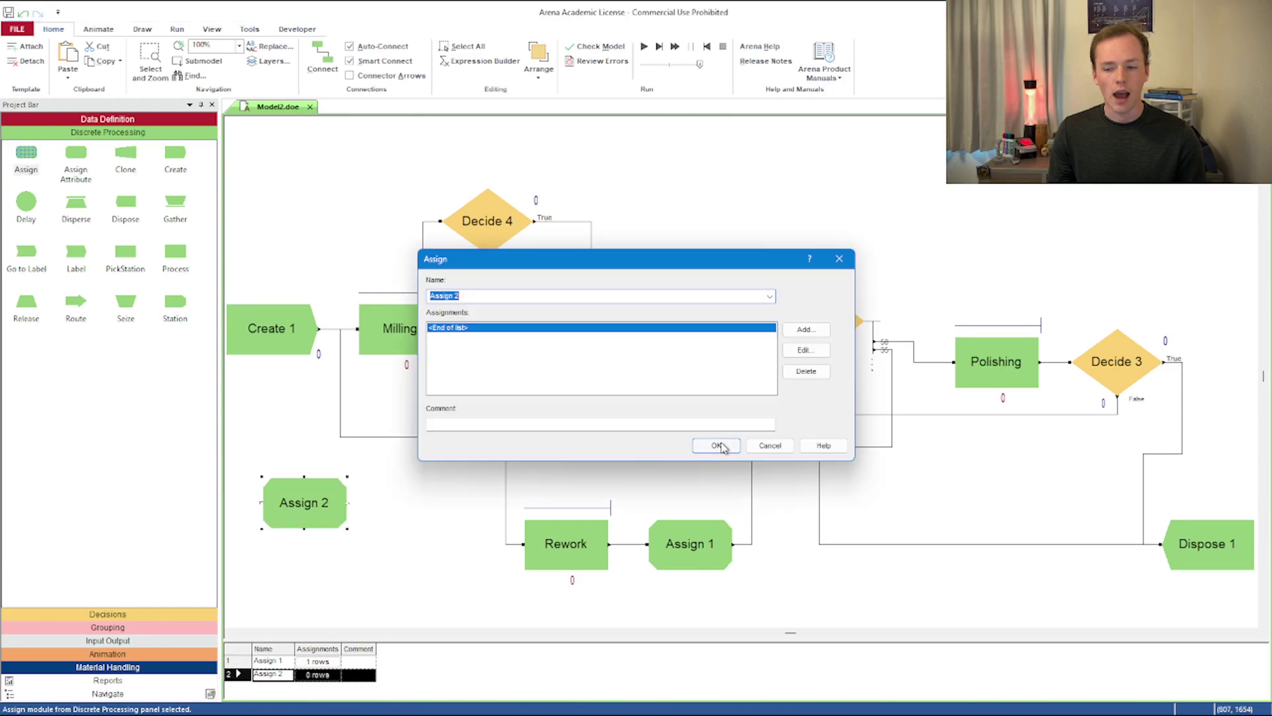
pyautogui.click(806, 331)
pyautogui.click(573, 342)
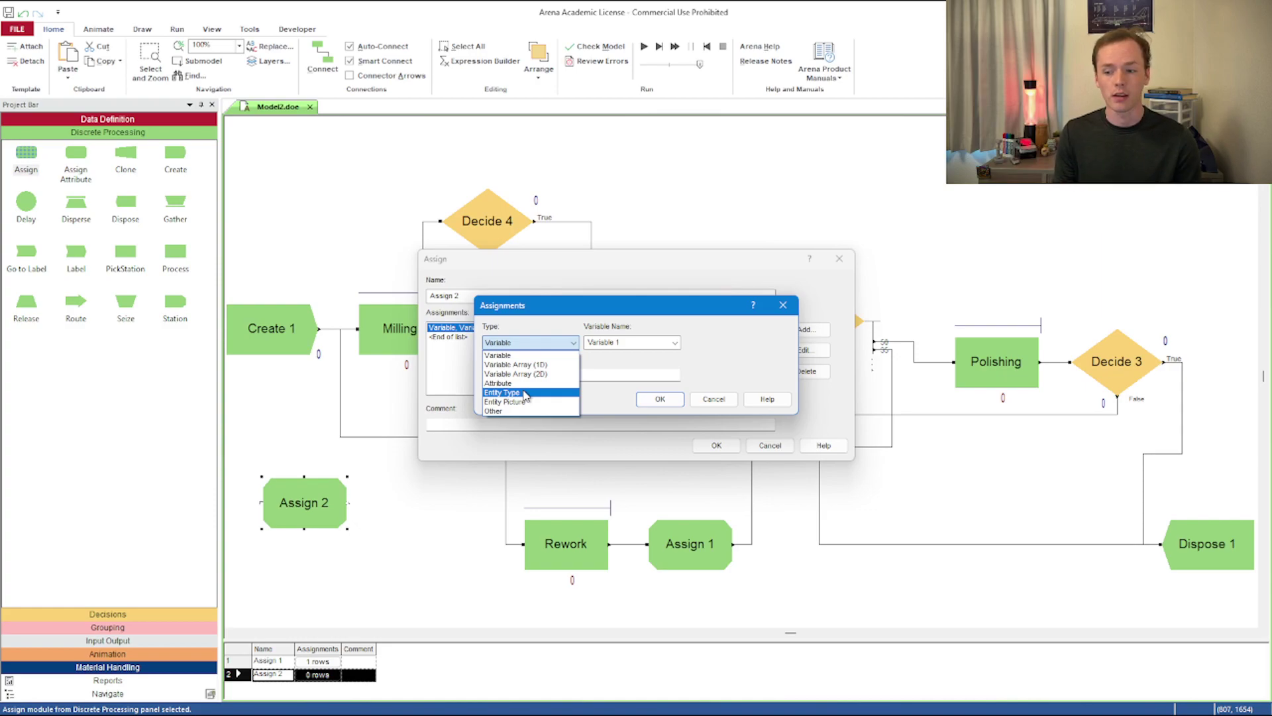
pyautogui.click(718, 398)
pyautogui.click(718, 399)
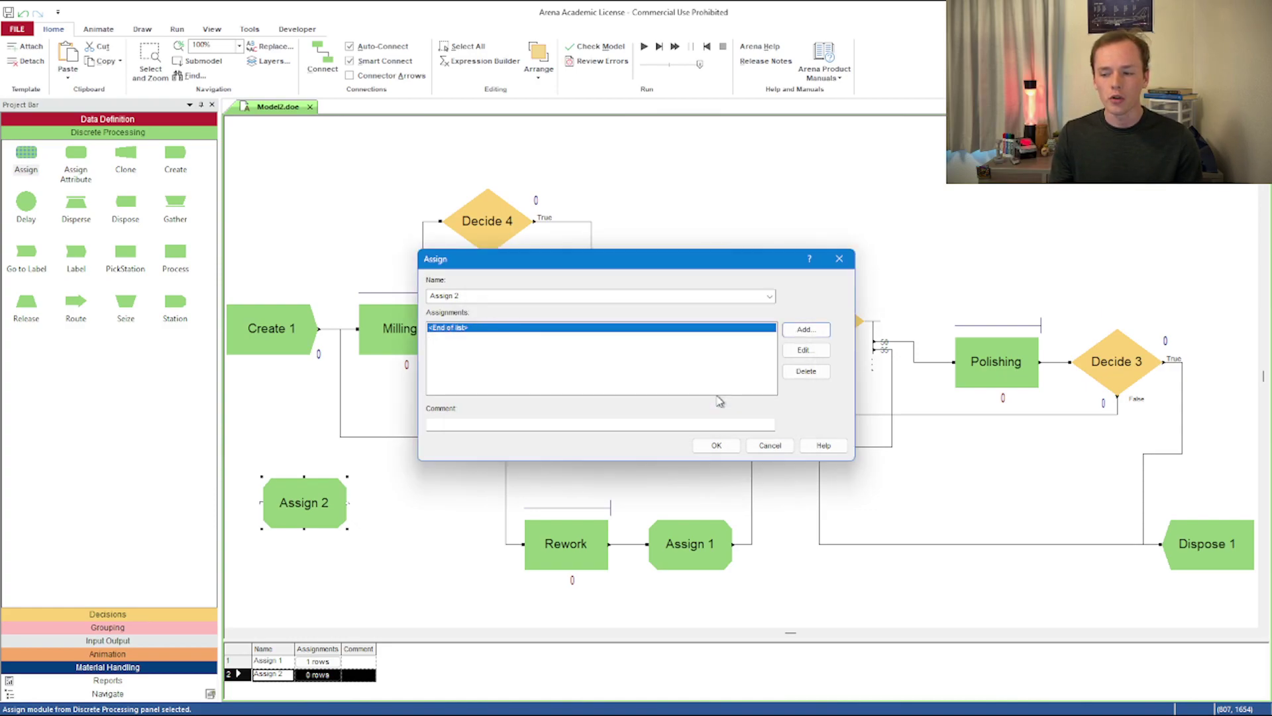
pyautogui.click(775, 447)
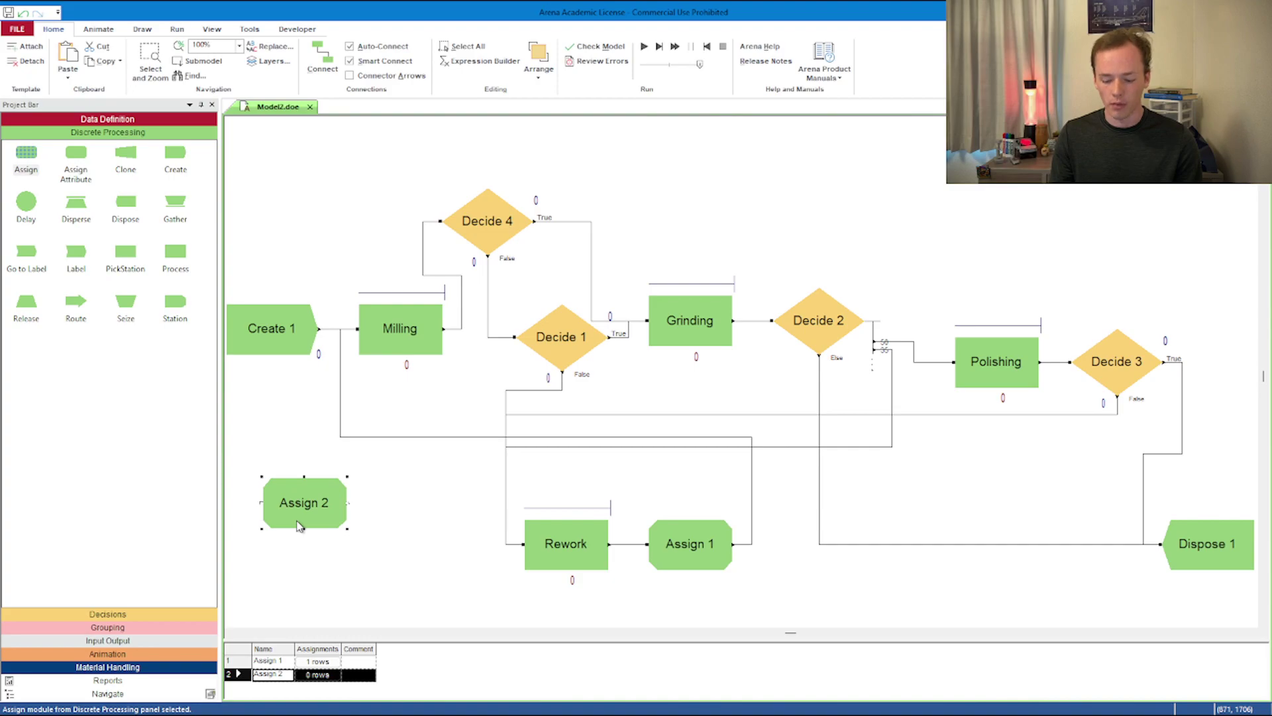
# - Delete Assign 2, then run the model at slower animation speed and stop it
pyautogui.press('Delete')
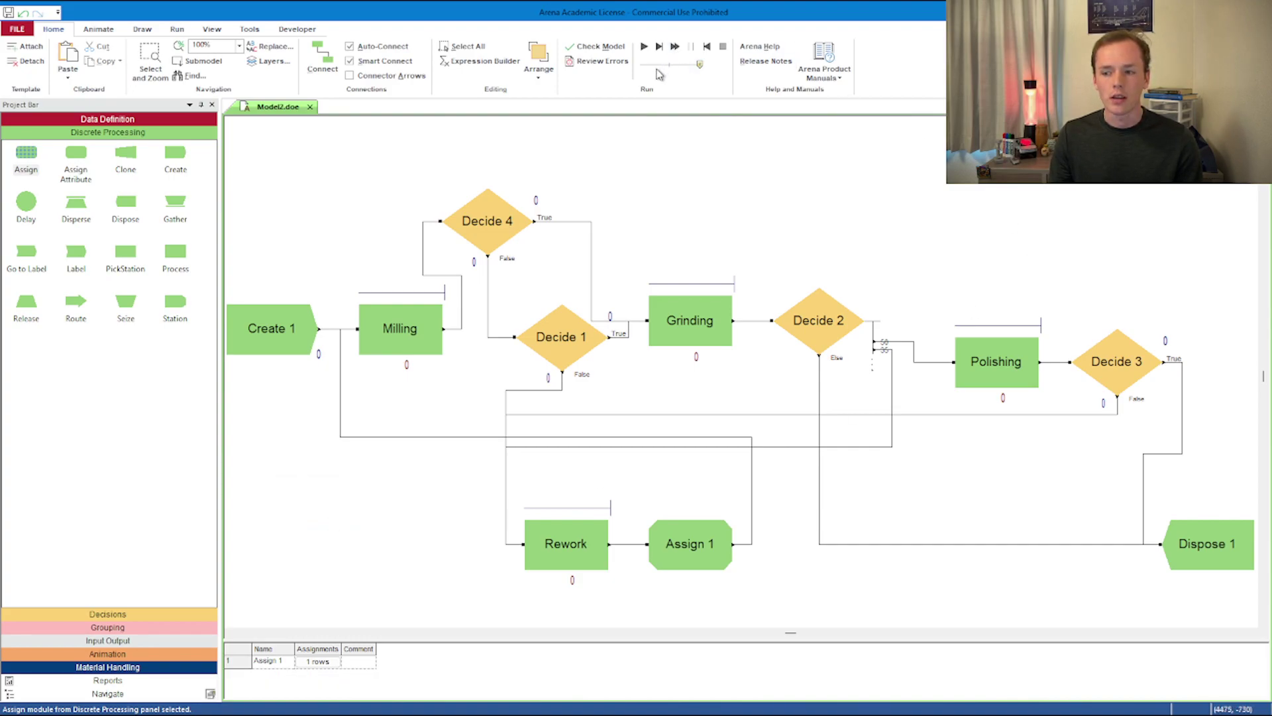
pyautogui.click(643, 46)
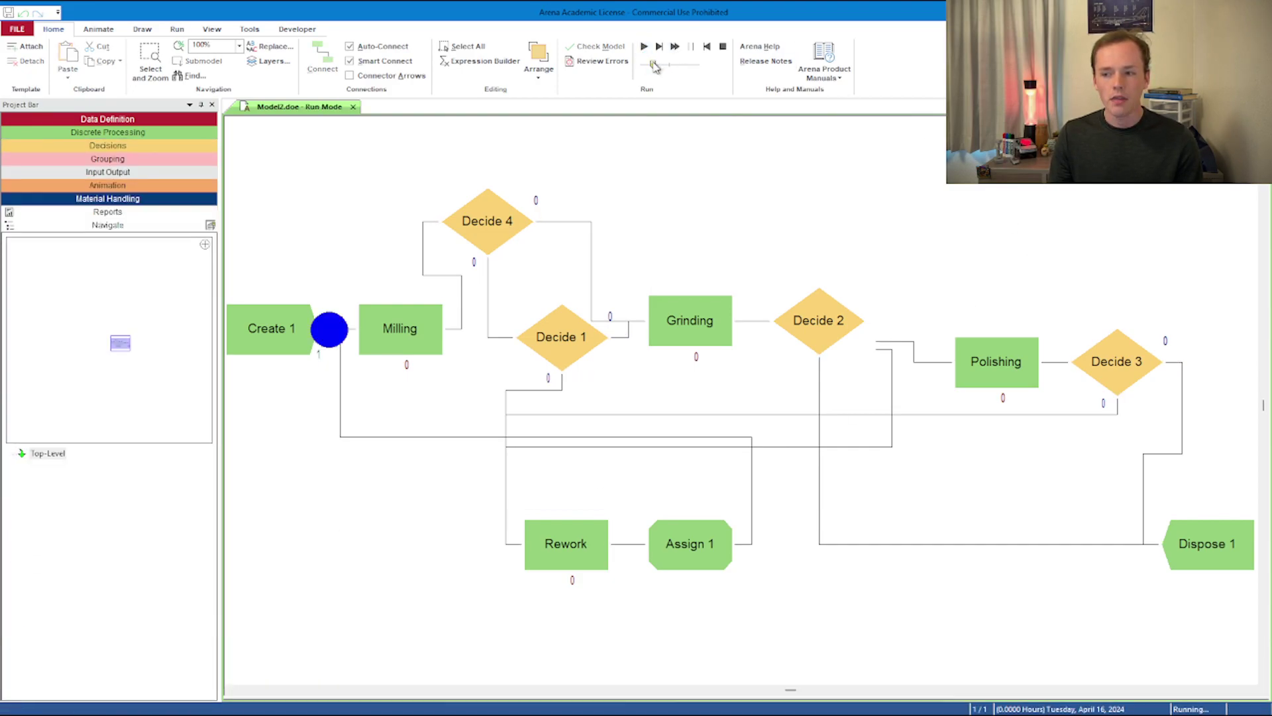
pyautogui.moveTo(653, 64); pyautogui.dragTo(645, 64)
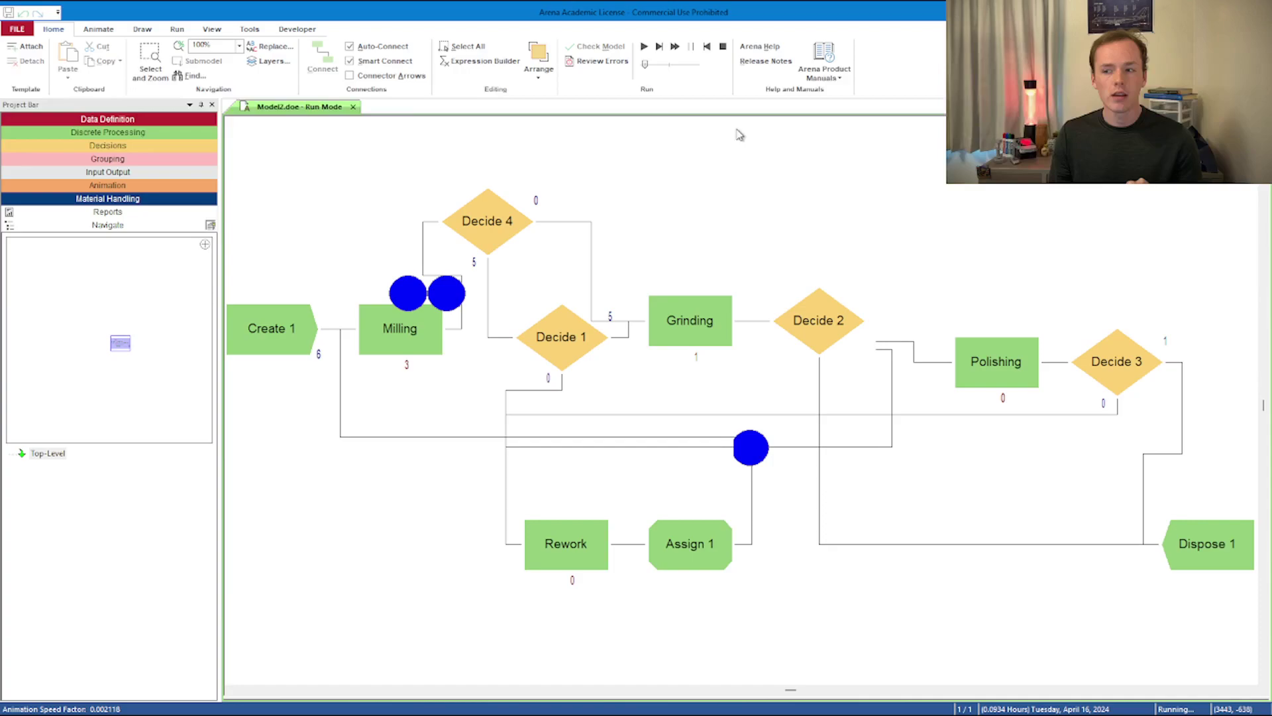
pyautogui.click(722, 46)
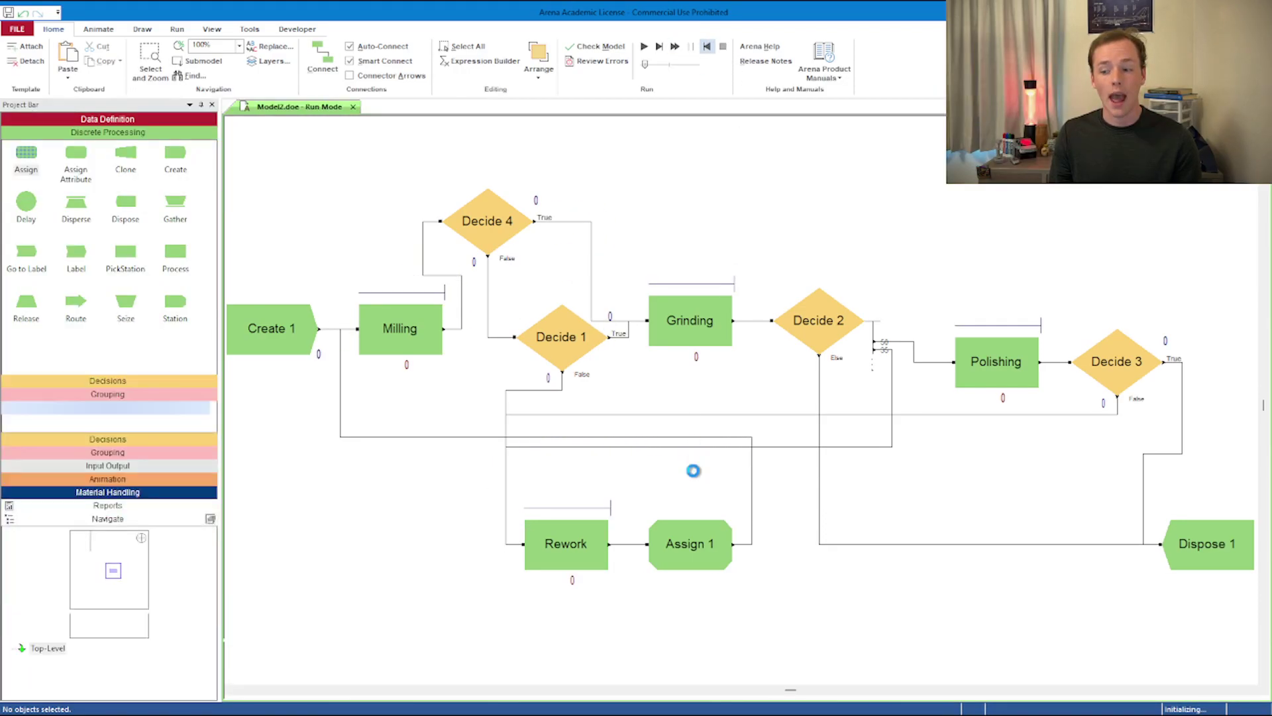
# - Review Assign 1's assignment list, then leave run mode for editing
pyautogui.doubleClick(690, 543)
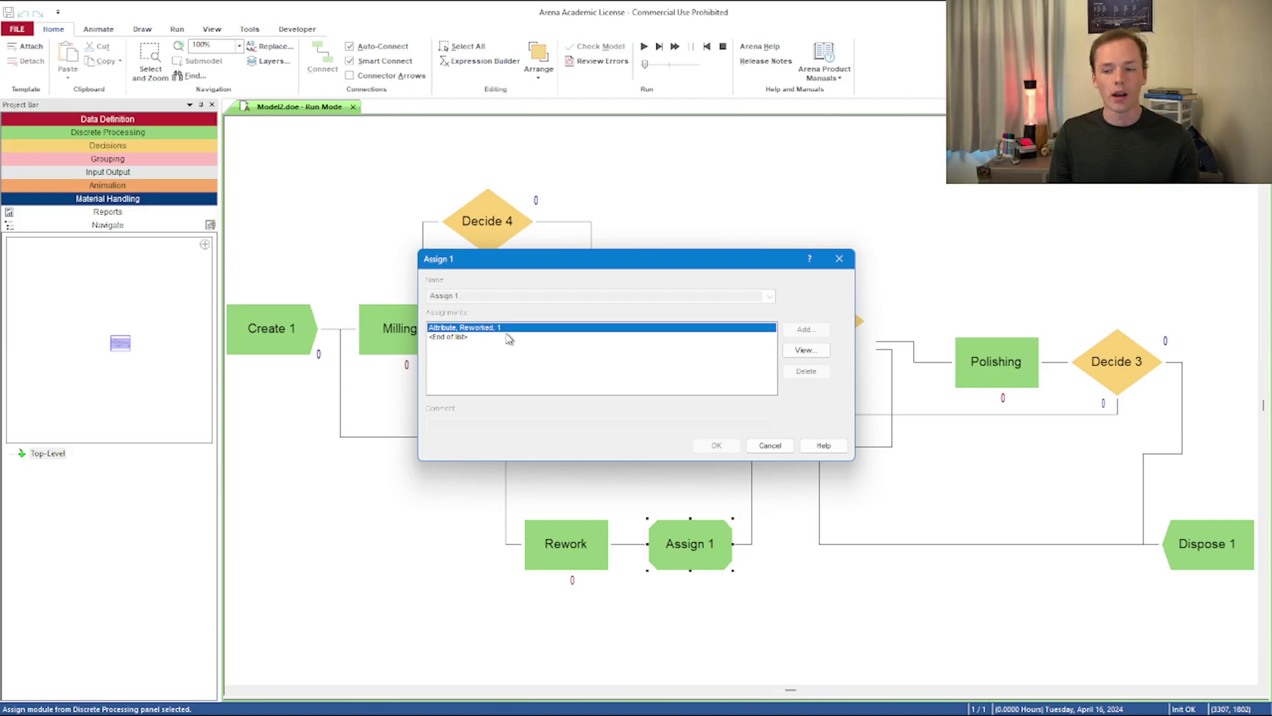
pyautogui.click(630, 337)
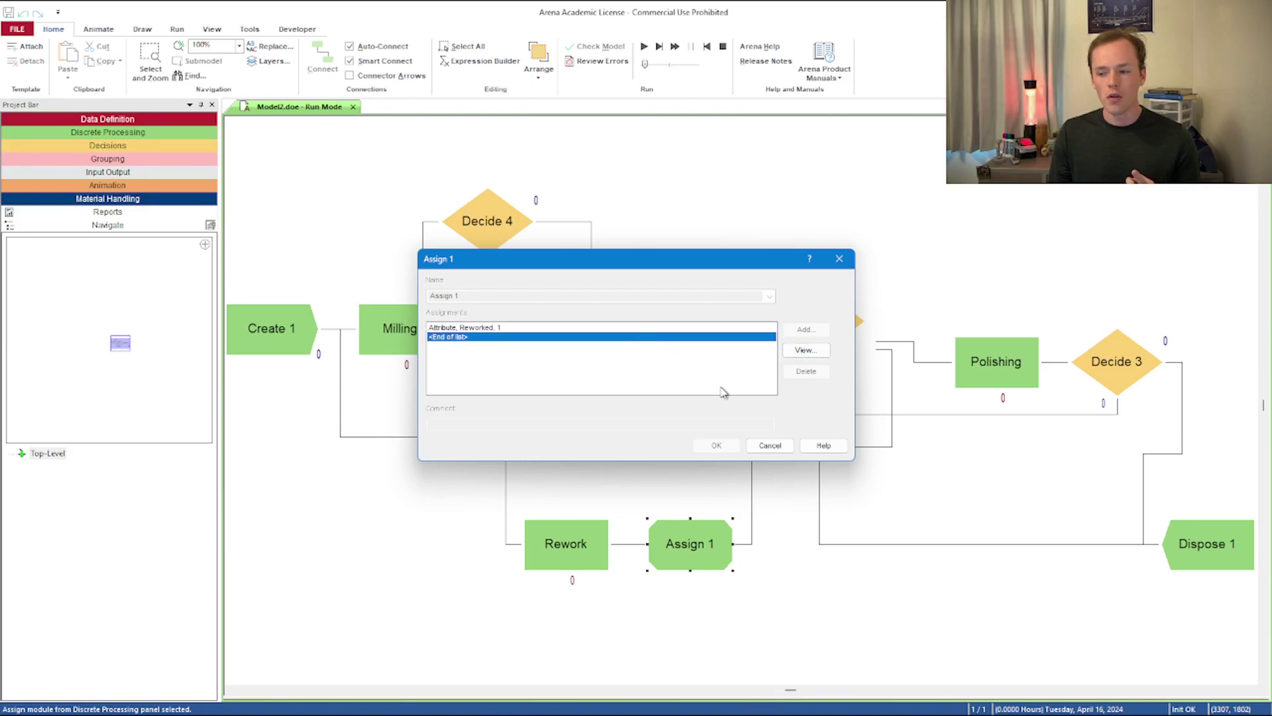
pyautogui.press('Escape')
pyautogui.hotkey('shift', 'F5')
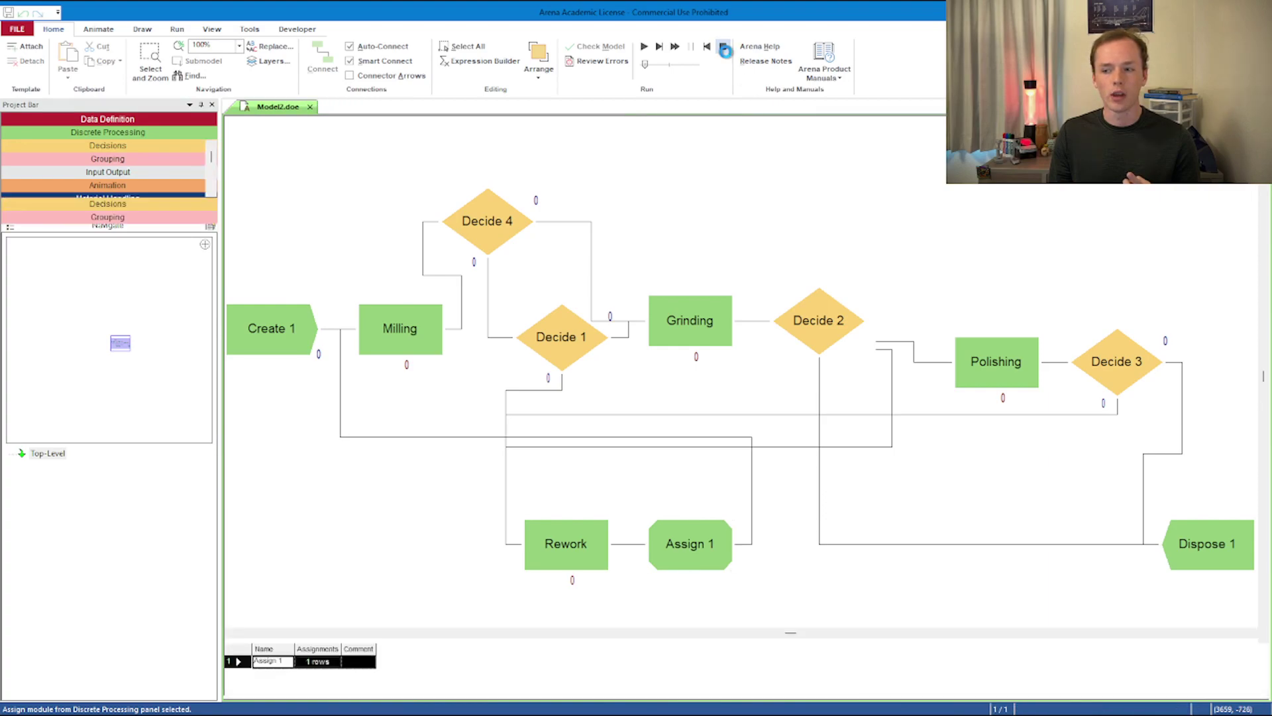
# - Add an Entity Picture assignment of Picture.Red Ball to Assign 1 and rerun the simulation
pyautogui.doubleClick(690, 539)
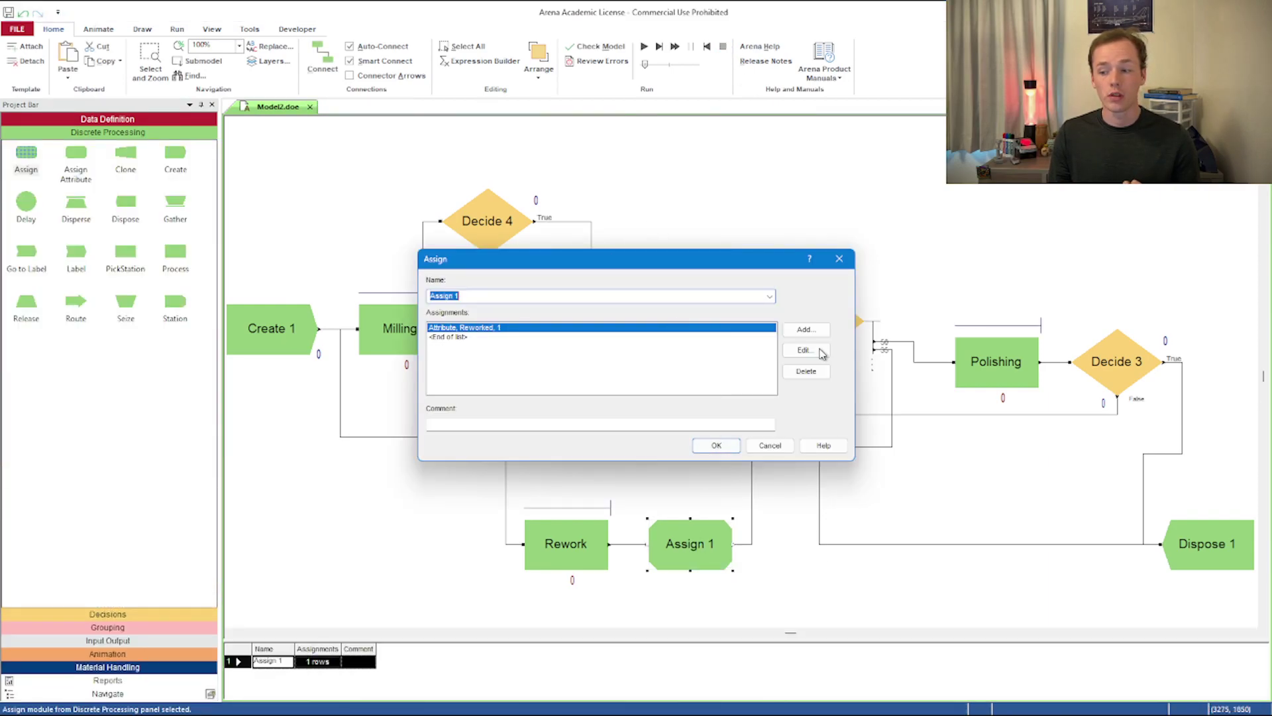
pyautogui.click(803, 330)
pyautogui.click(549, 343)
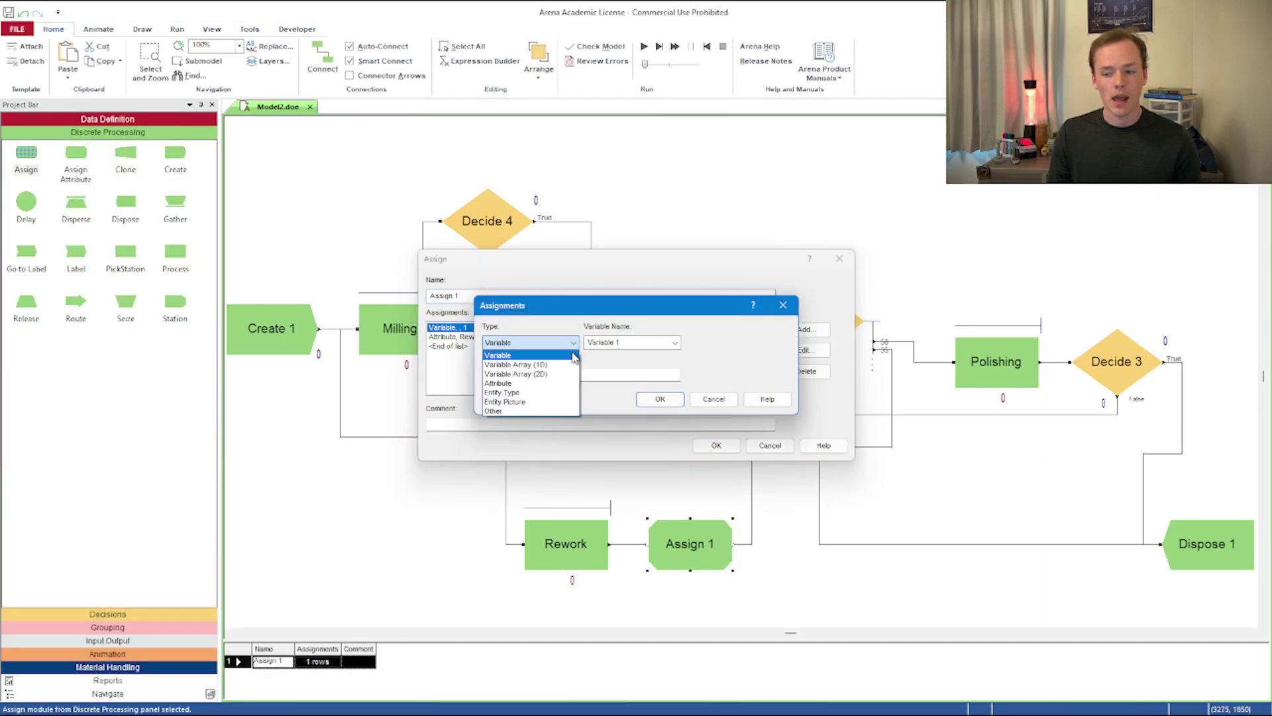
pyautogui.click(557, 401)
pyautogui.click(674, 342)
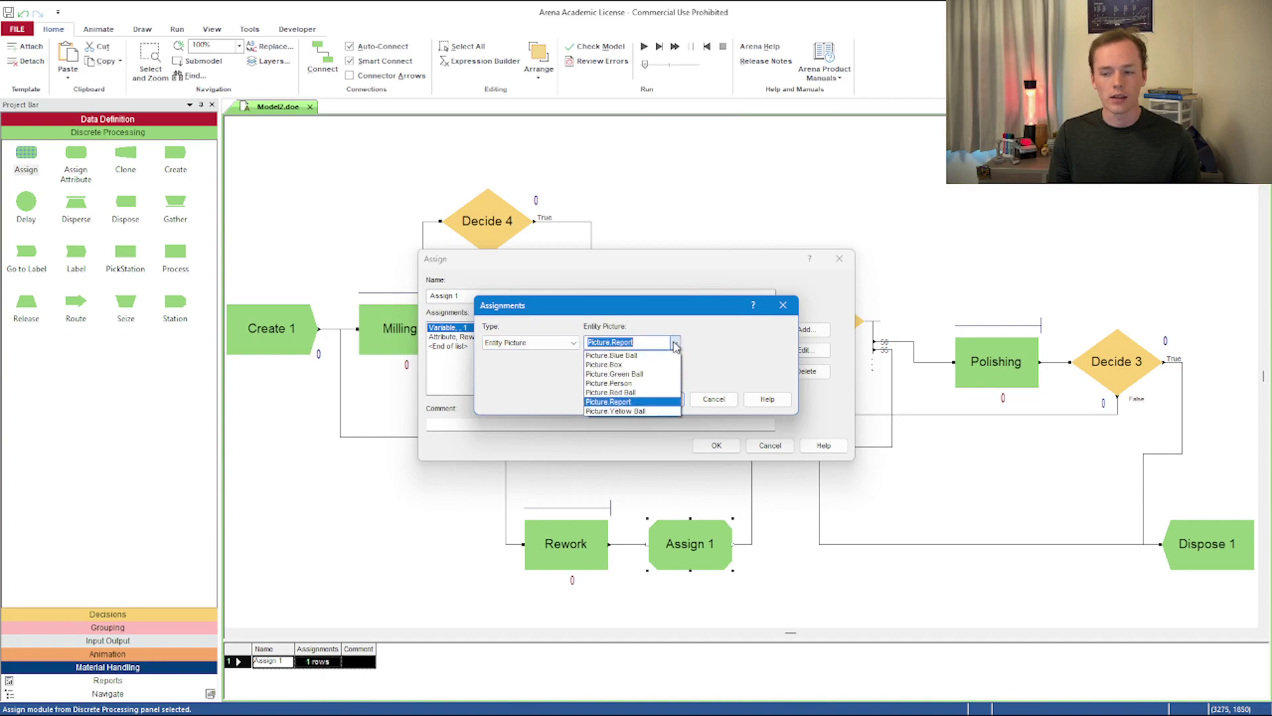
pyautogui.click(650, 392)
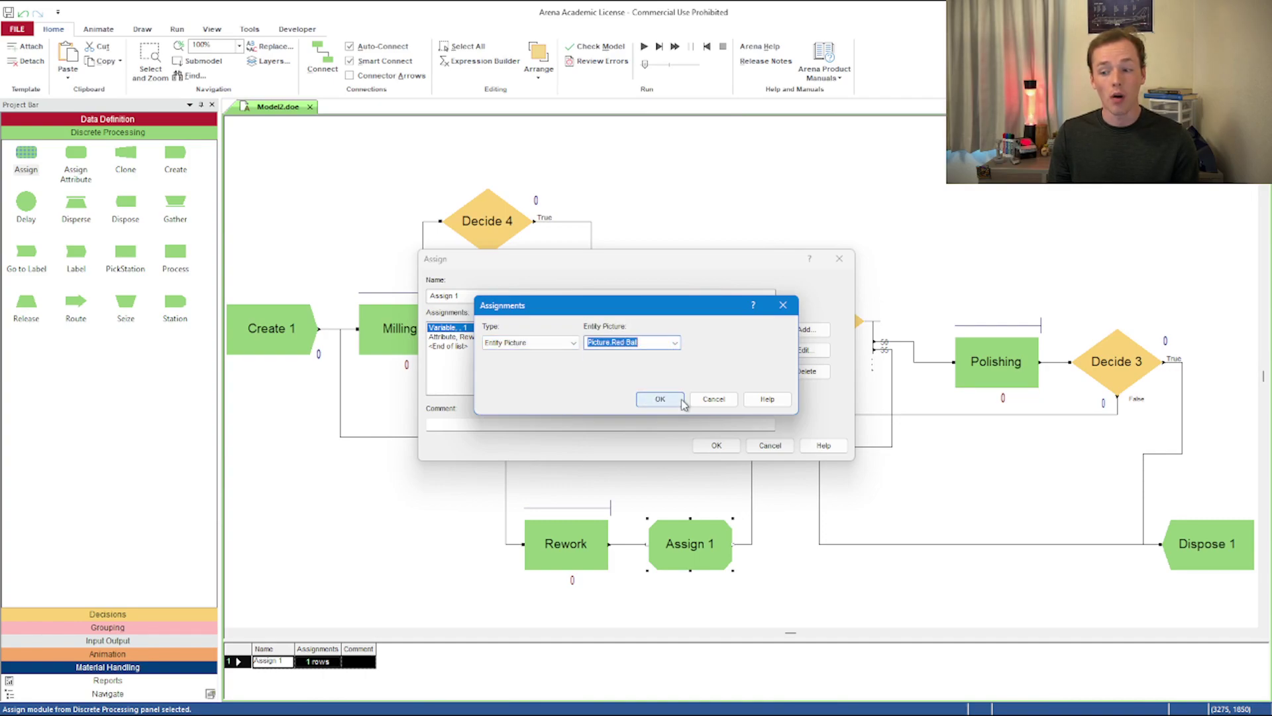
pyautogui.click(662, 399)
pyautogui.click(717, 445)
pyautogui.click(644, 46)
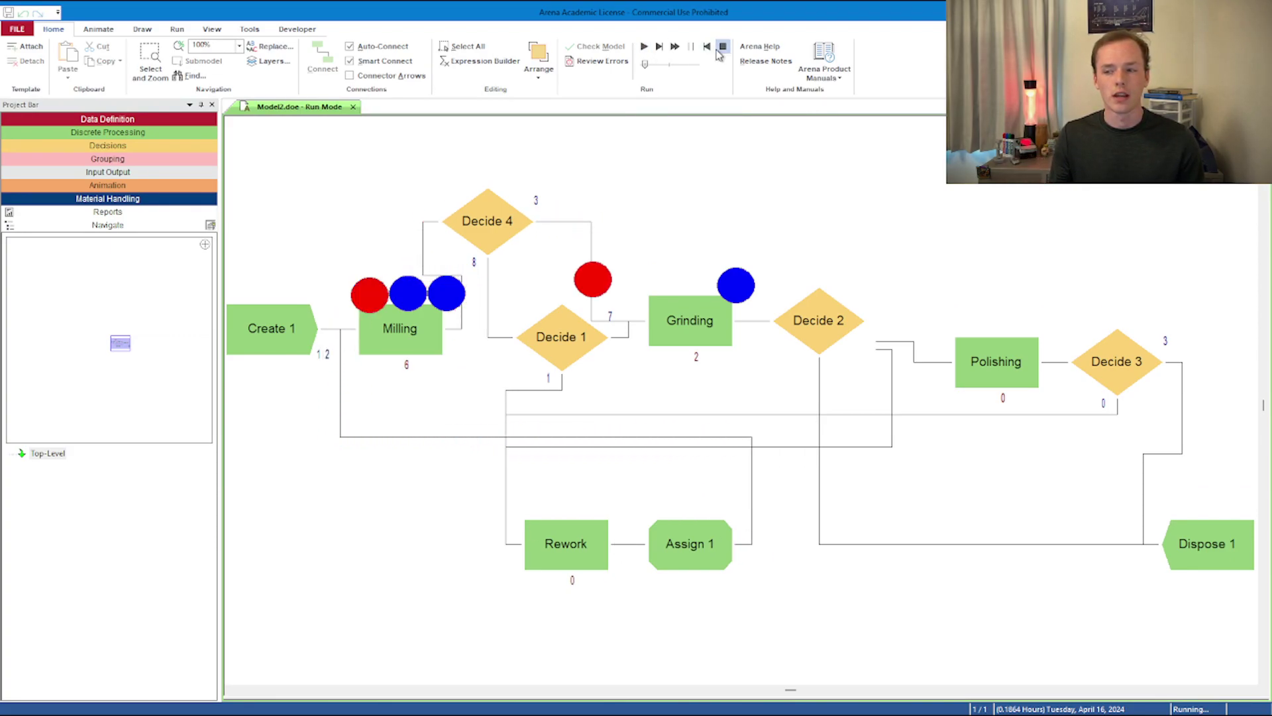
# - Stop the simulation once red reworked parts appear among the blue ones
pyautogui.click(720, 47)
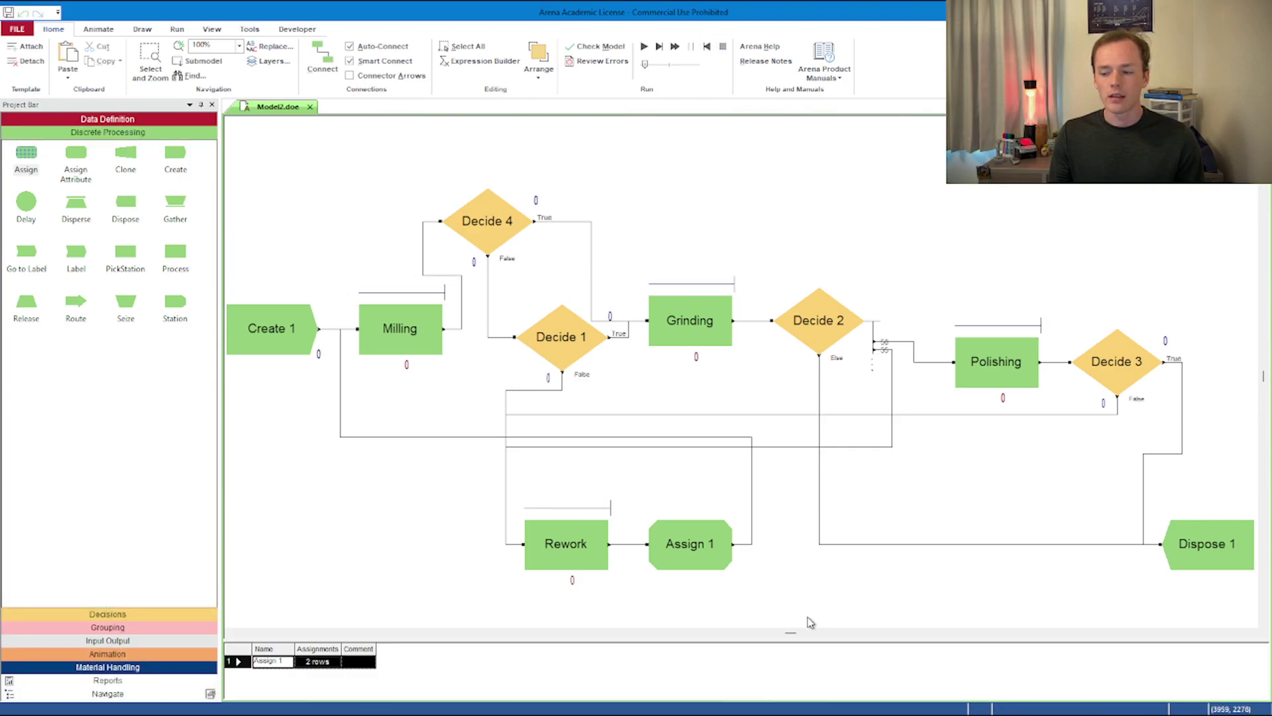
# - Check Create 1's Random (Expo) 1.2-minute arrivals and move it up-left of Milling
pyautogui.hscroll(-3, 793, 634)
pyautogui.moveTo(348, 344); pyautogui.dragTo(298, 337)
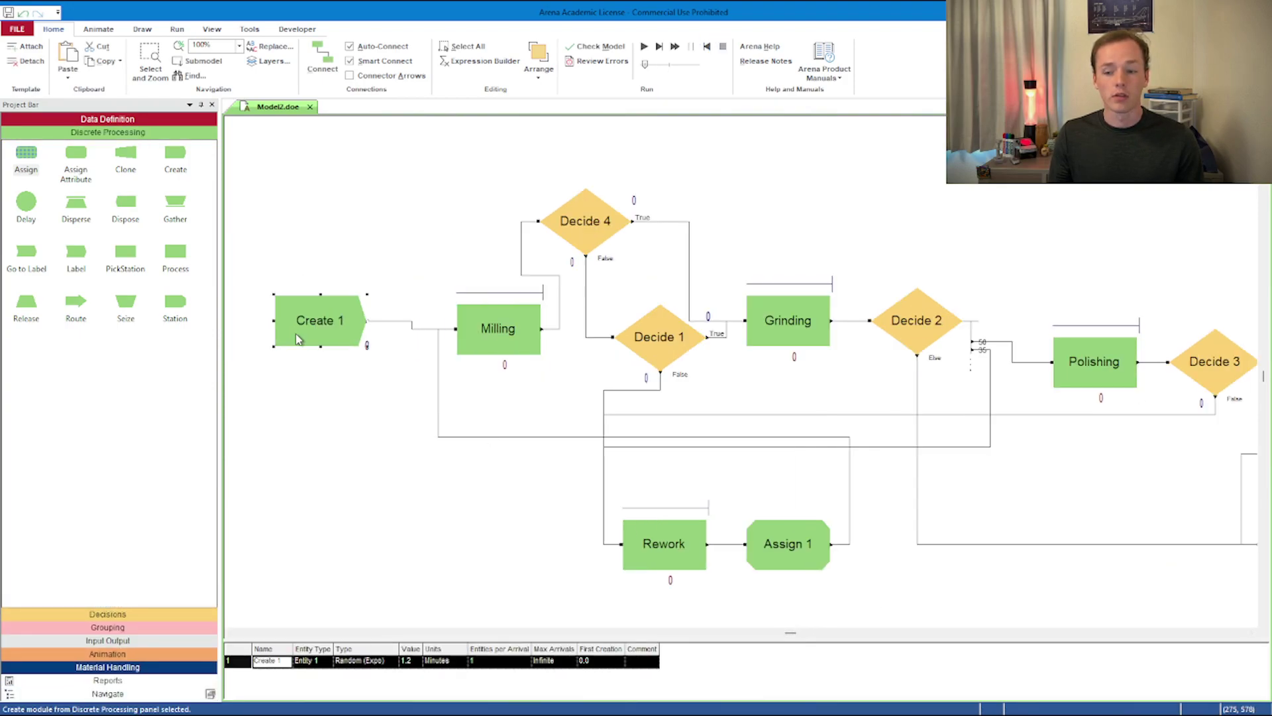
pyautogui.doubleClick(299, 337)
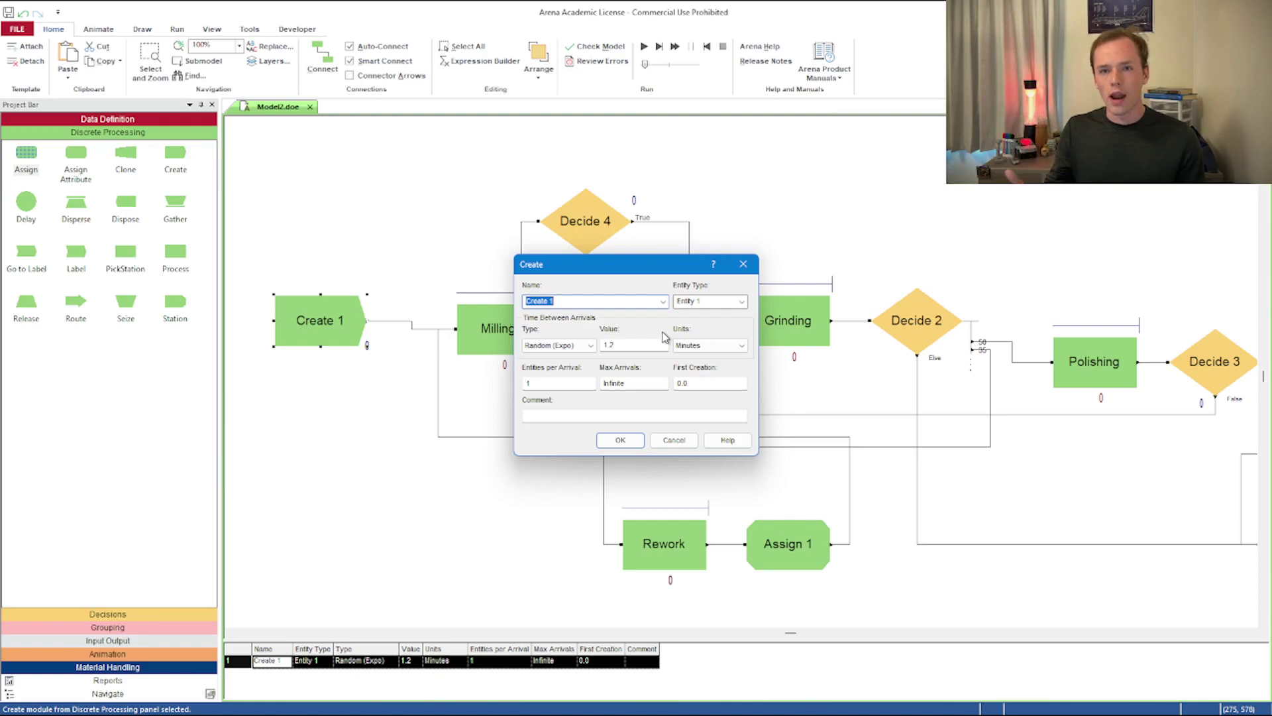
pyautogui.click(743, 263)
pyautogui.moveTo(350, 325); pyautogui.dragTo(319, 255)
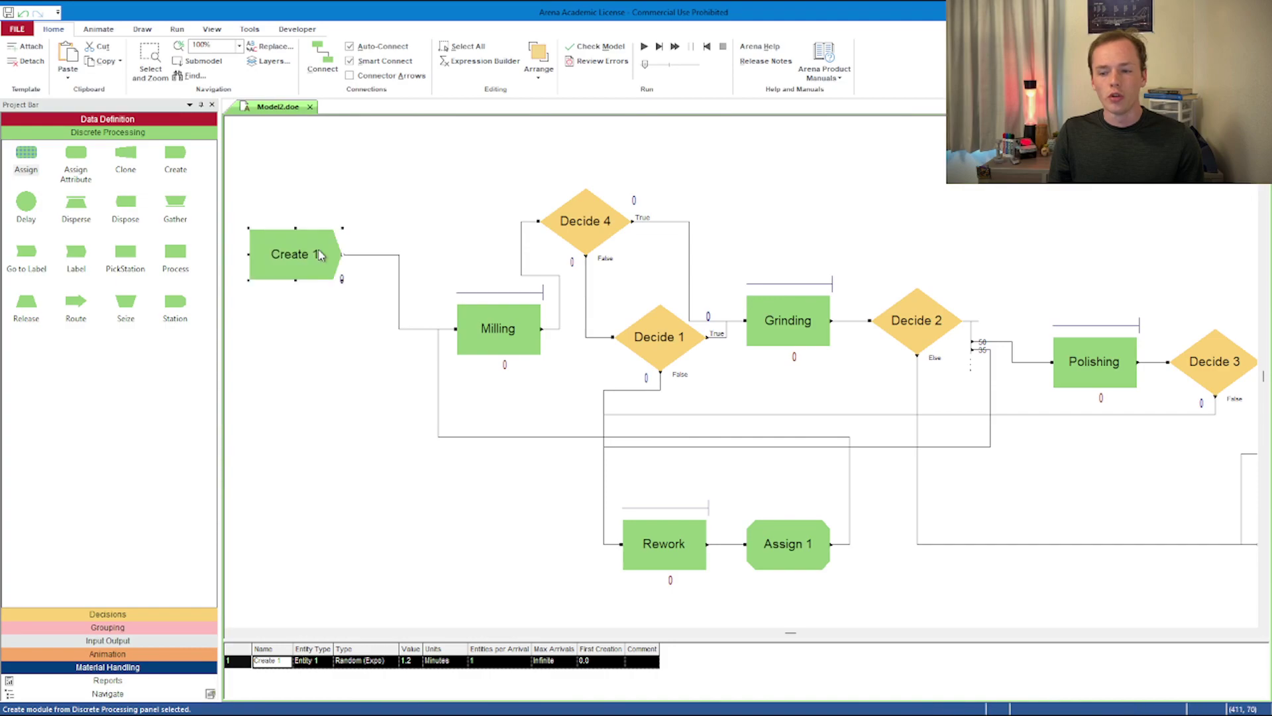
pyautogui.click(369, 256)
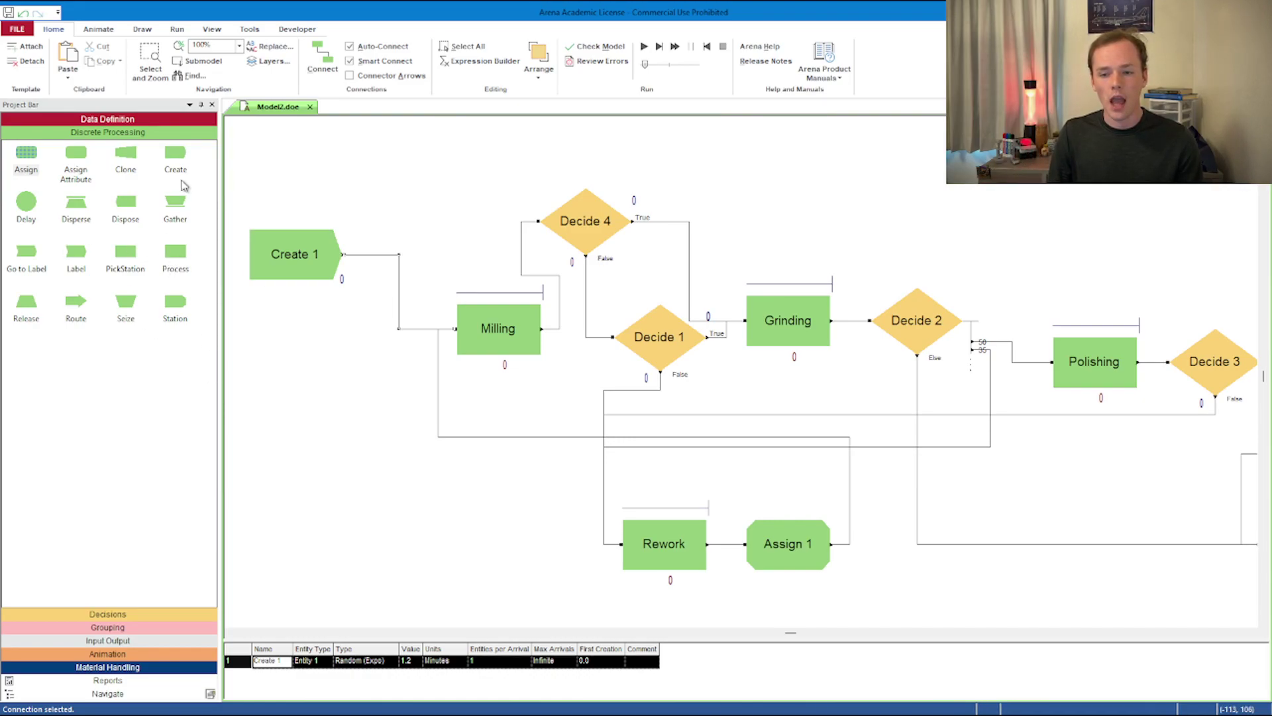
# - Add Create 2 and Create 3 below Create 1, giving Create 2 3-minute arrivals
pyautogui.moveTo(175, 153); pyautogui.dragTo(268, 331)
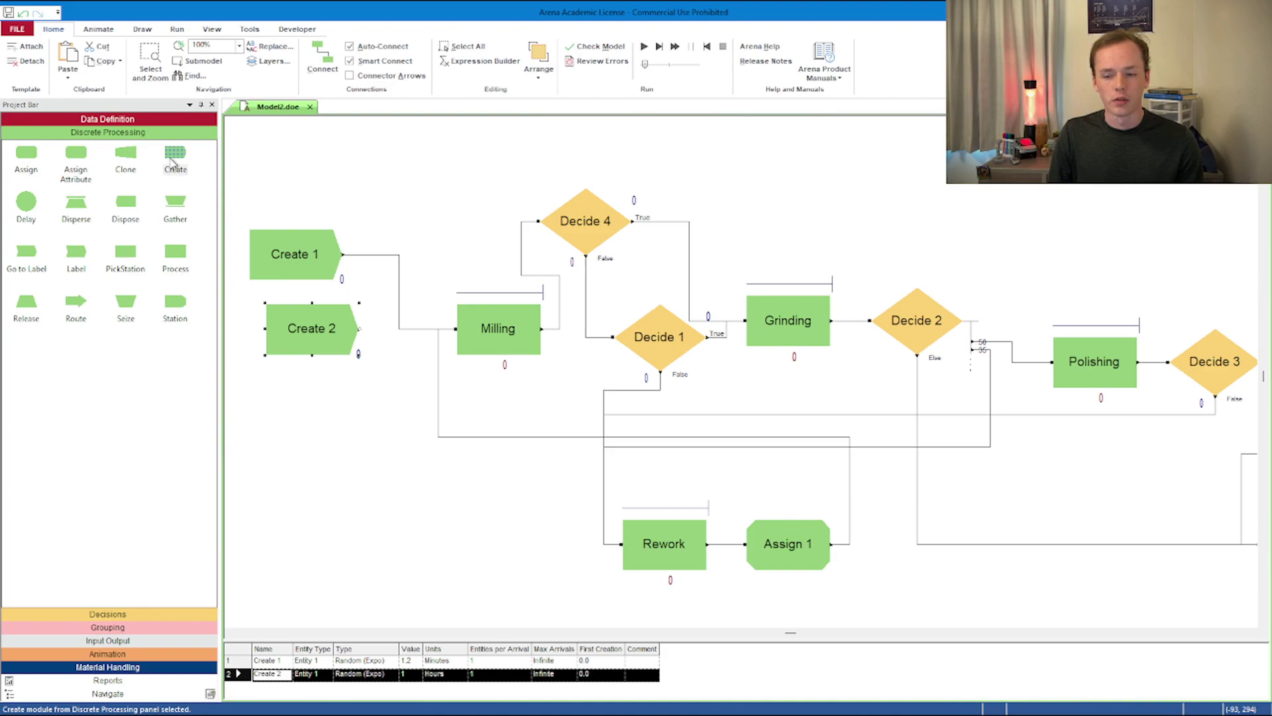
pyautogui.moveTo(176, 156); pyautogui.dragTo(275, 396)
pyautogui.moveTo(300, 336); pyautogui.dragTo(291, 338)
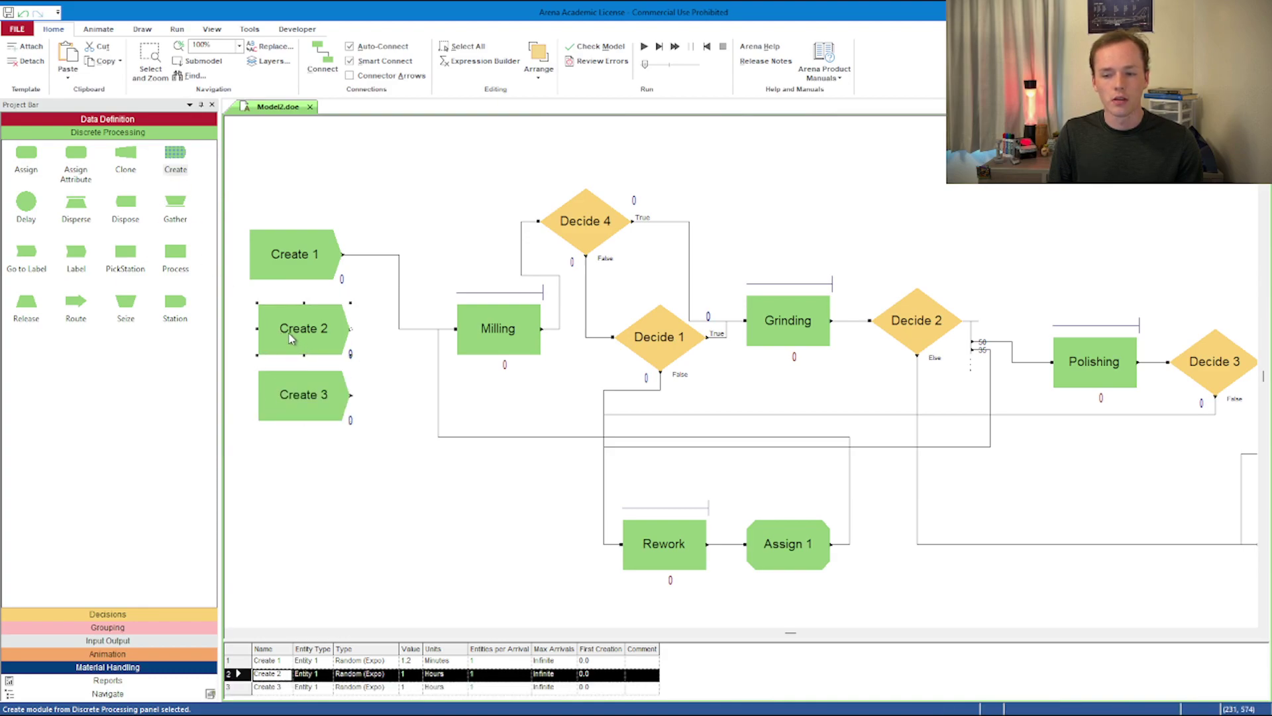
pyautogui.doubleClick(292, 338)
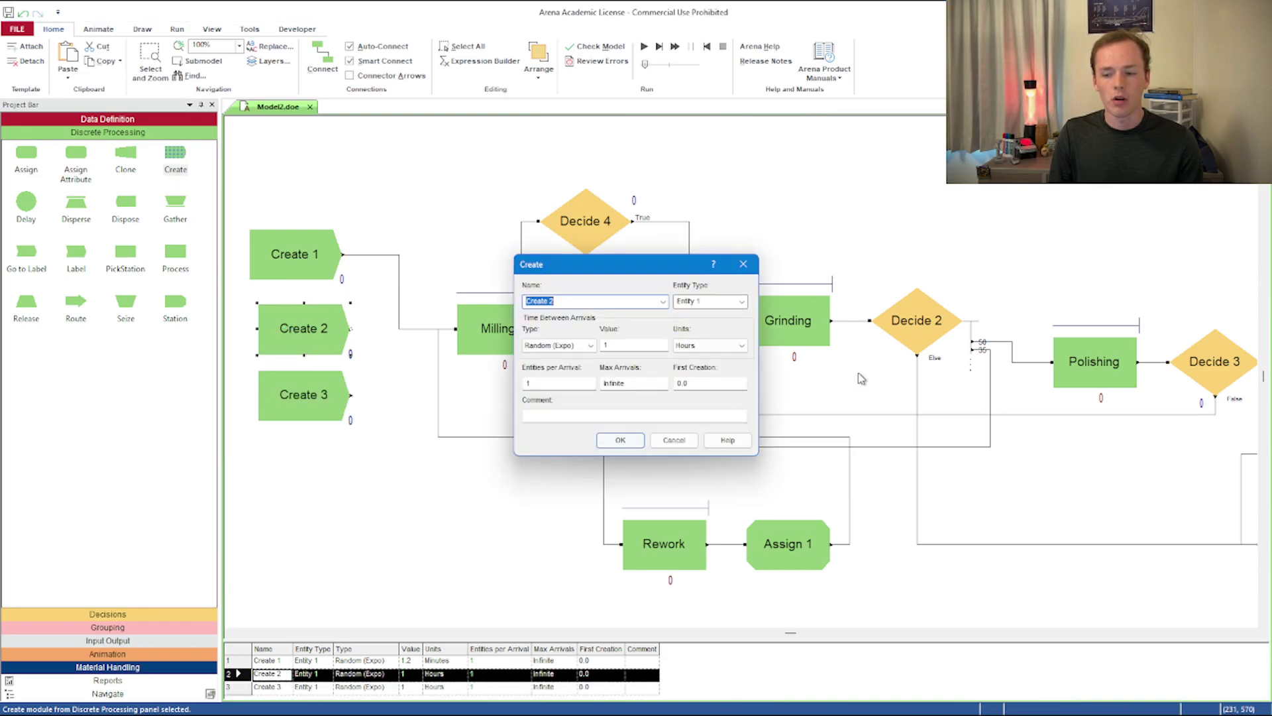
pyautogui.click(729, 346)
pyautogui.click(729, 358)
pyautogui.click(618, 347)
pyautogui.doubleClick(618, 347)
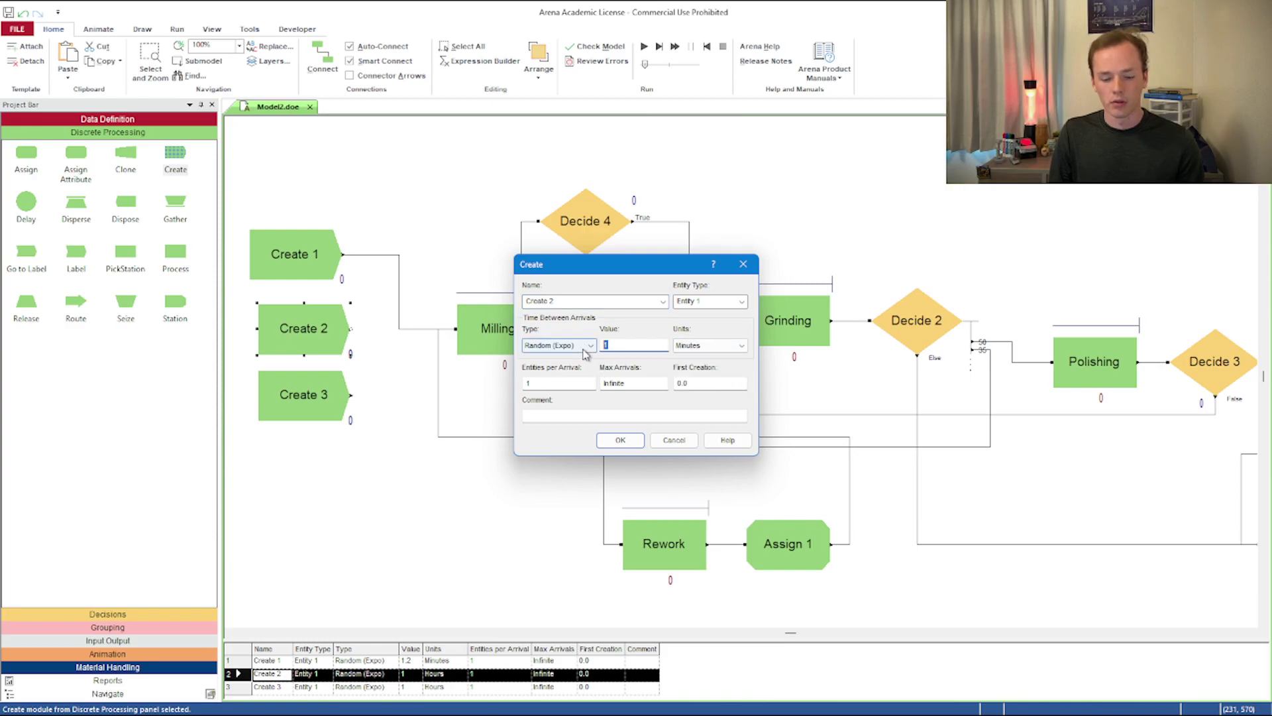
pyautogui.write('3')
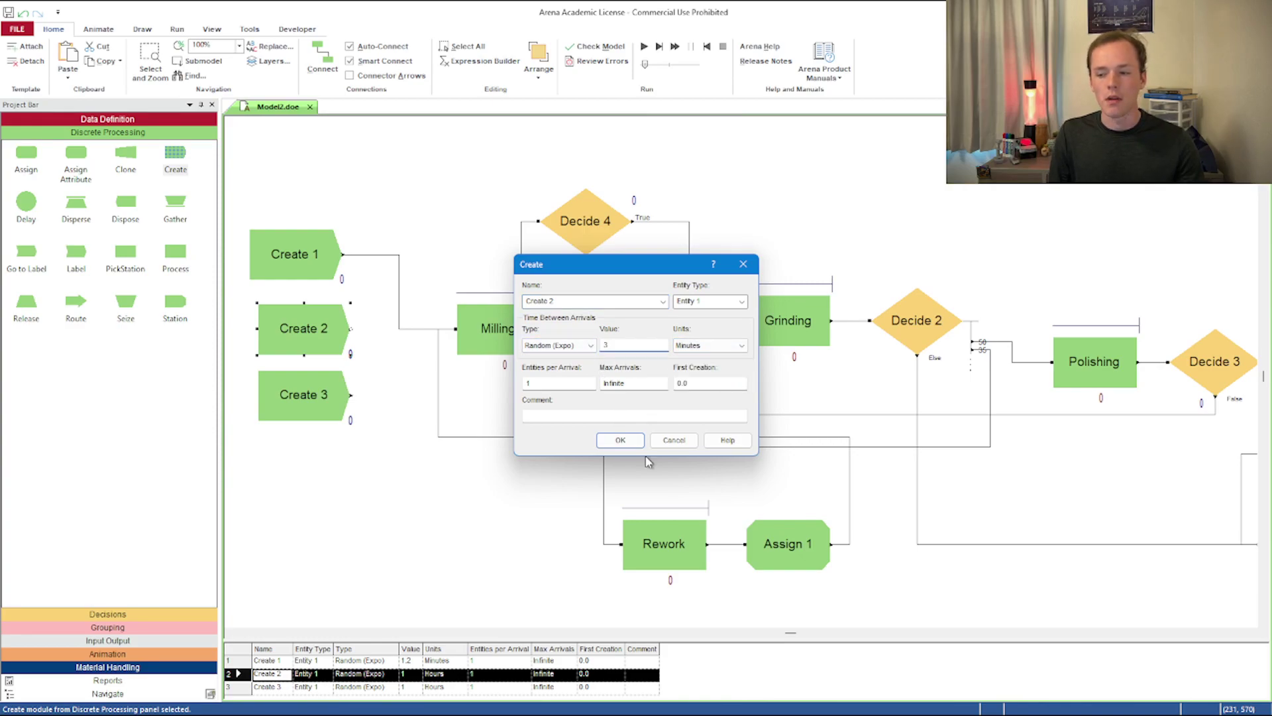
pyautogui.click(620, 440)
# - Set Create 3 to 8-minute arrivals producing Entity 3
pyautogui.doubleClick(272, 395)
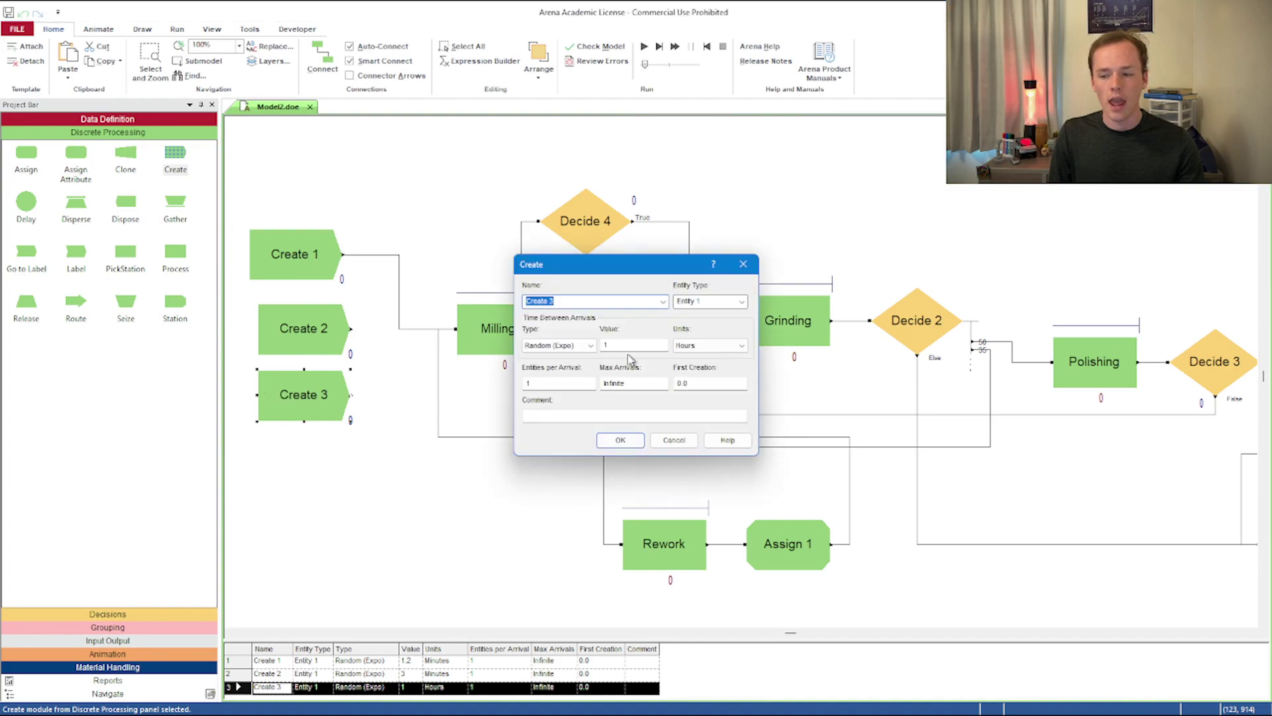
pyautogui.doubleClick(620, 346)
pyautogui.write('8')
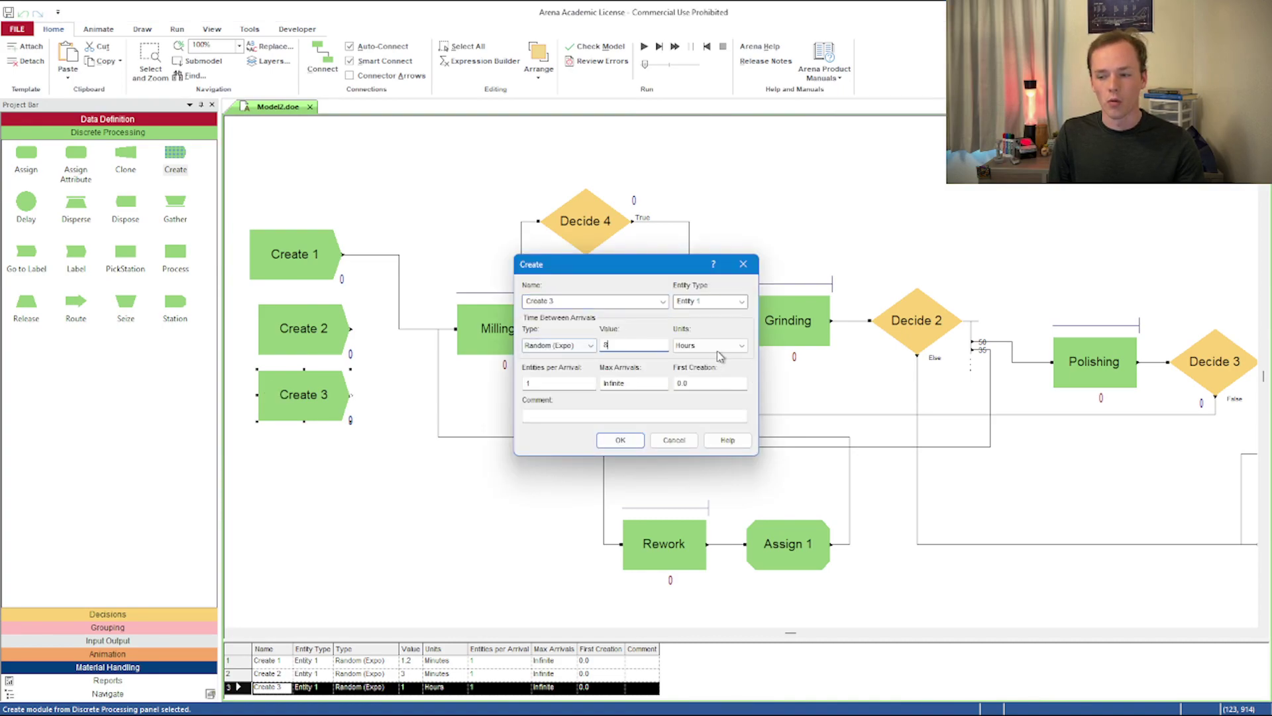
pyautogui.click(718, 346)
pyautogui.click(687, 367)
pyautogui.click(742, 301)
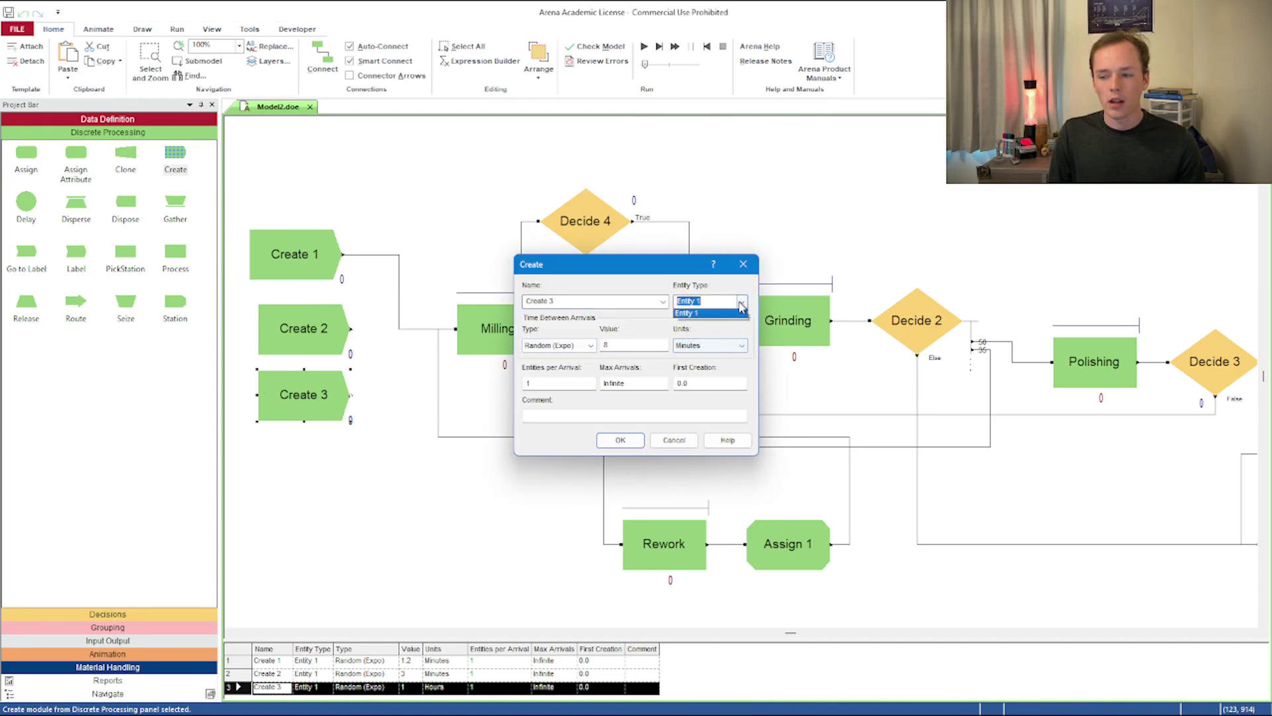
pyautogui.click(724, 314)
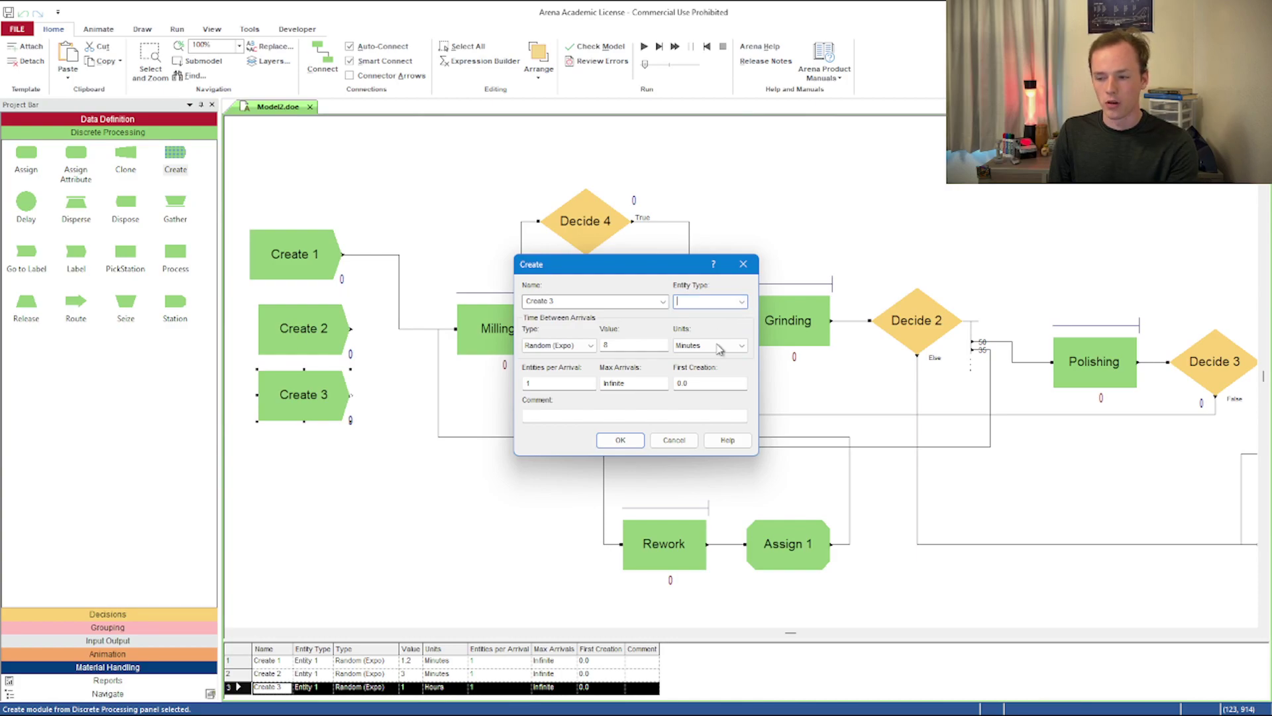
pyautogui.write('Entity 3')
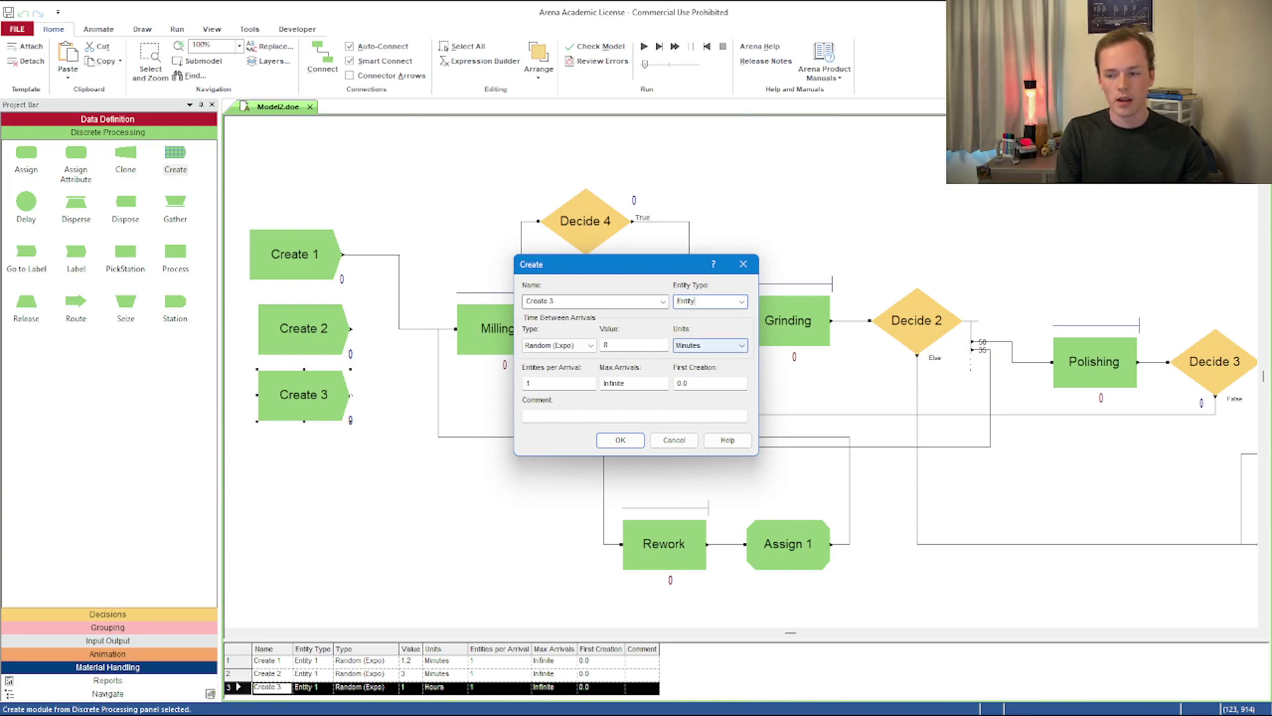
pyautogui.click(620, 440)
# - Set Create 2's entity type to Entity 2
pyautogui.doubleClick(317, 338)
pyautogui.click(708, 301)
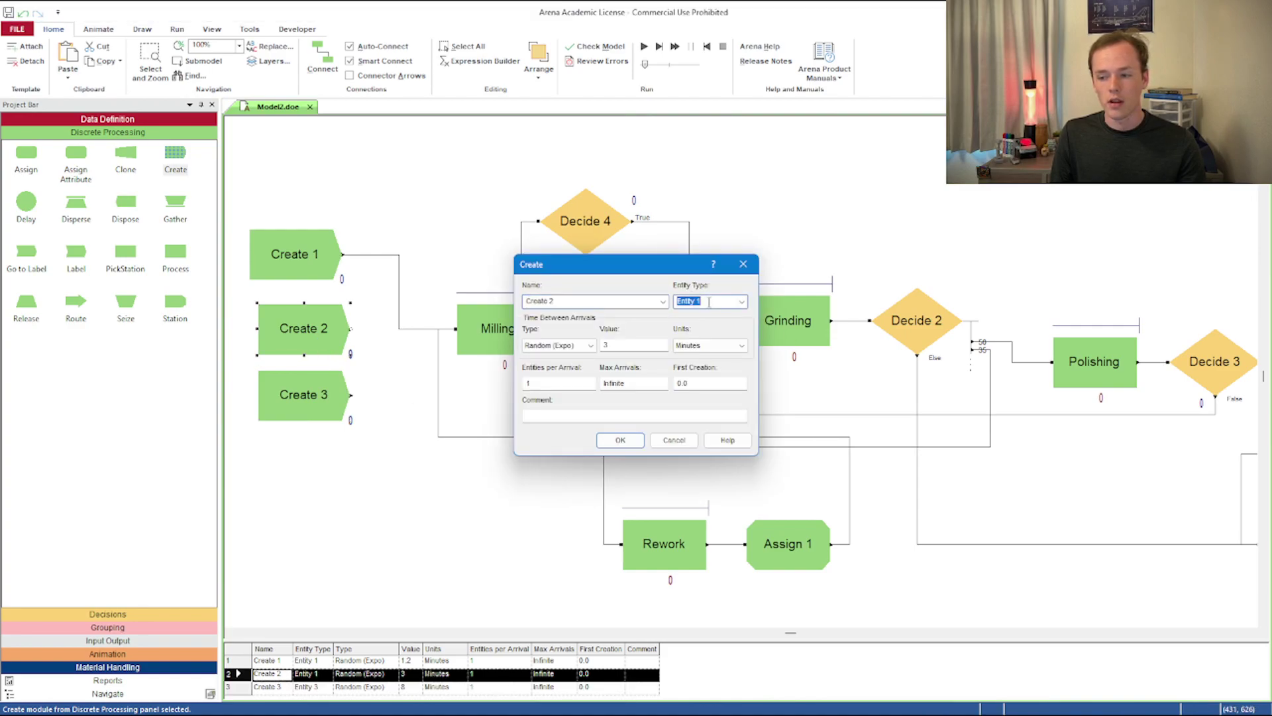
pyautogui.click(620, 440)
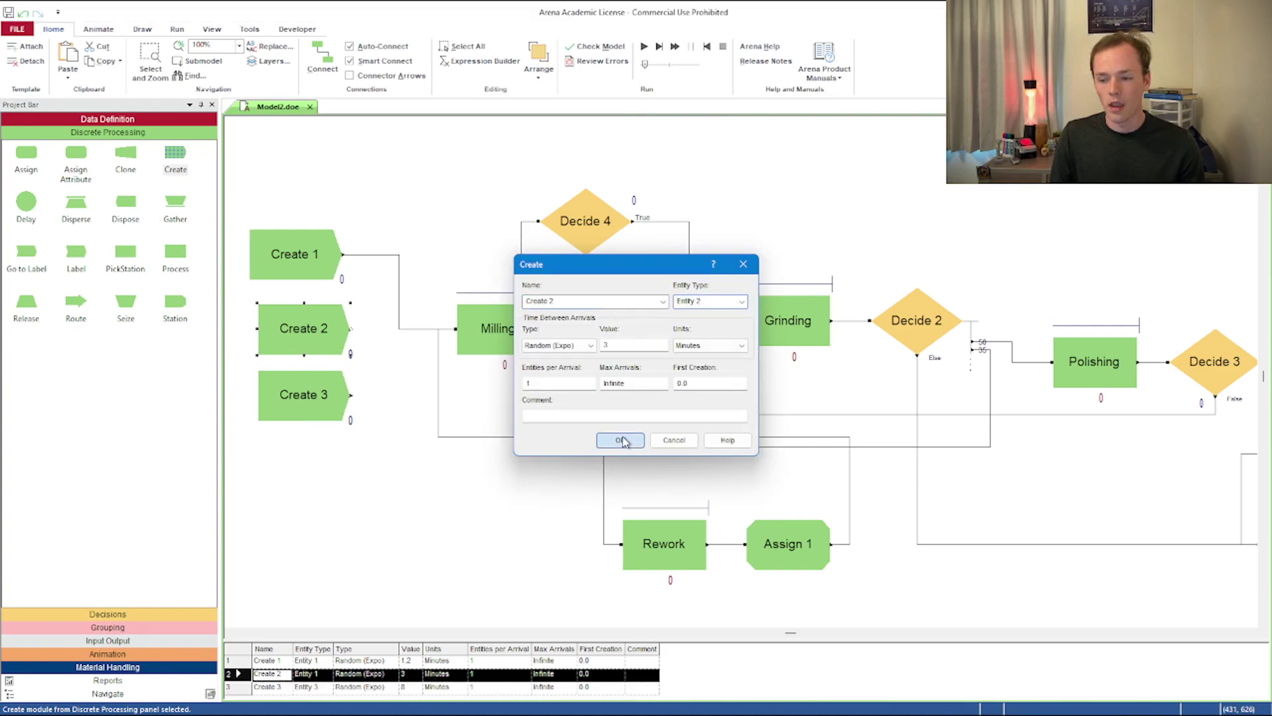
# - Change Create 1's interarrival time from 1.2 to 2 minutes
pyautogui.doubleClick(281, 258)
pyautogui.doubleClick(650, 345)
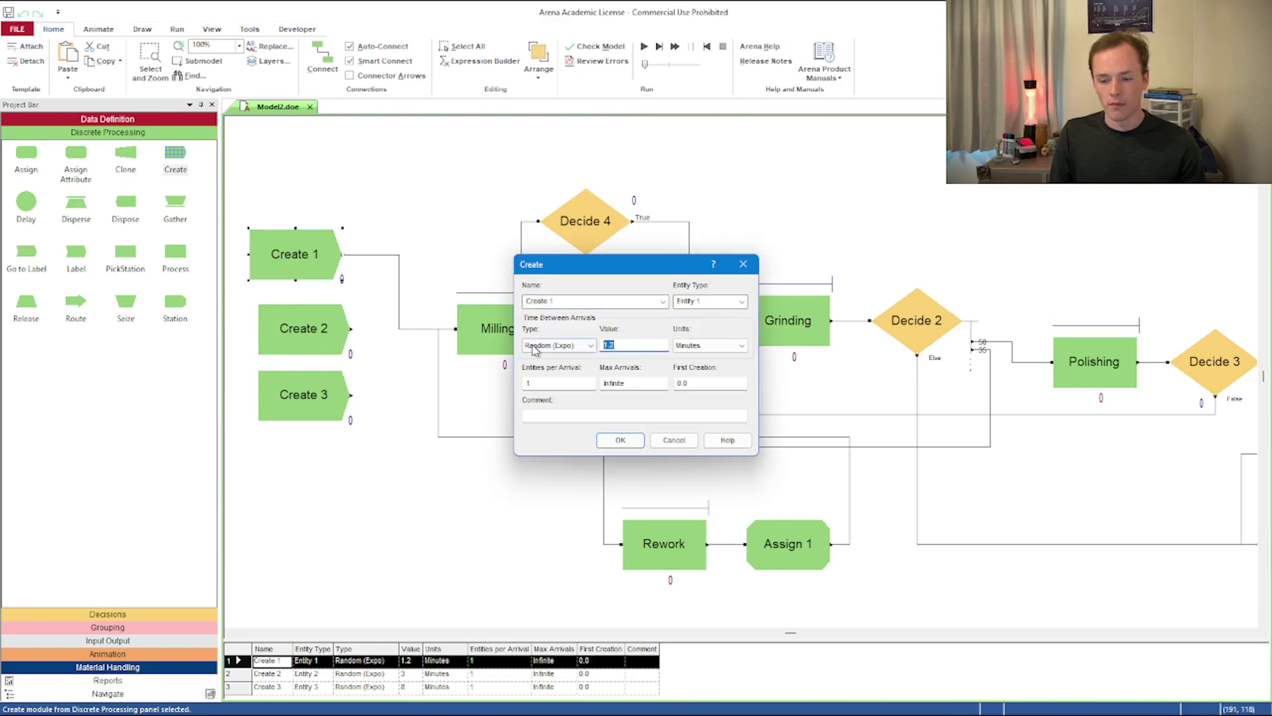
pyautogui.write('2')
pyautogui.click(620, 440)
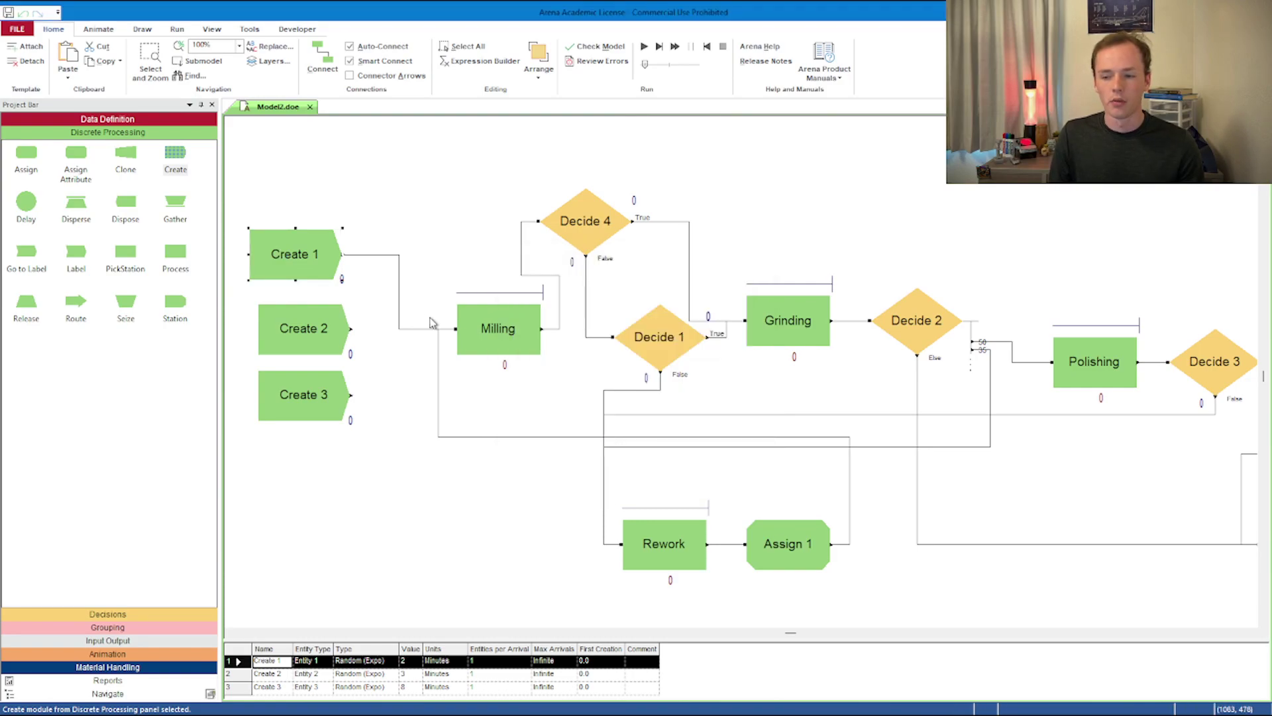
# - Delete the Create 1 to Milling link and align Create 1 and 2 further left
pyautogui.click(399, 302)
pyautogui.press('Delete')
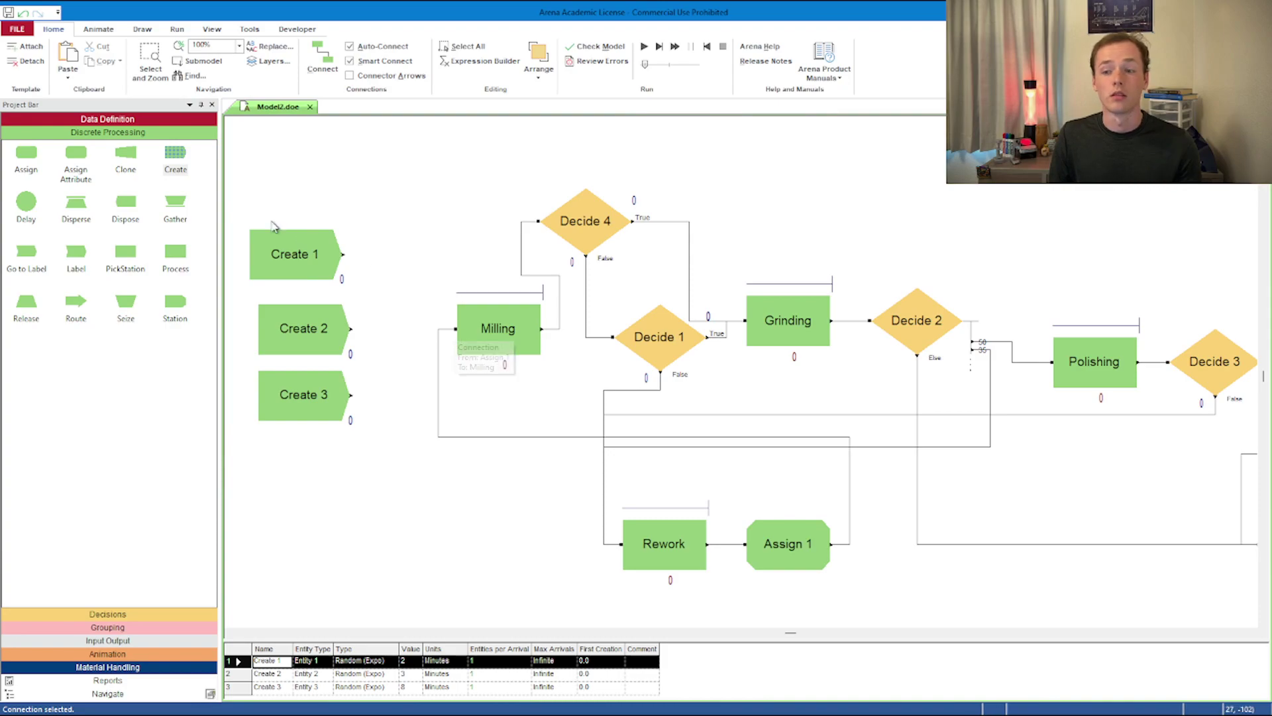
pyautogui.moveTo(289, 259); pyautogui.dragTo(282, 260)
pyautogui.moveTo(288, 323); pyautogui.dragTo(269, 317)
# - Move Create 3 up beneath Create 2 and check its settings
pyautogui.moveTo(293, 402); pyautogui.dragTo(276, 386)
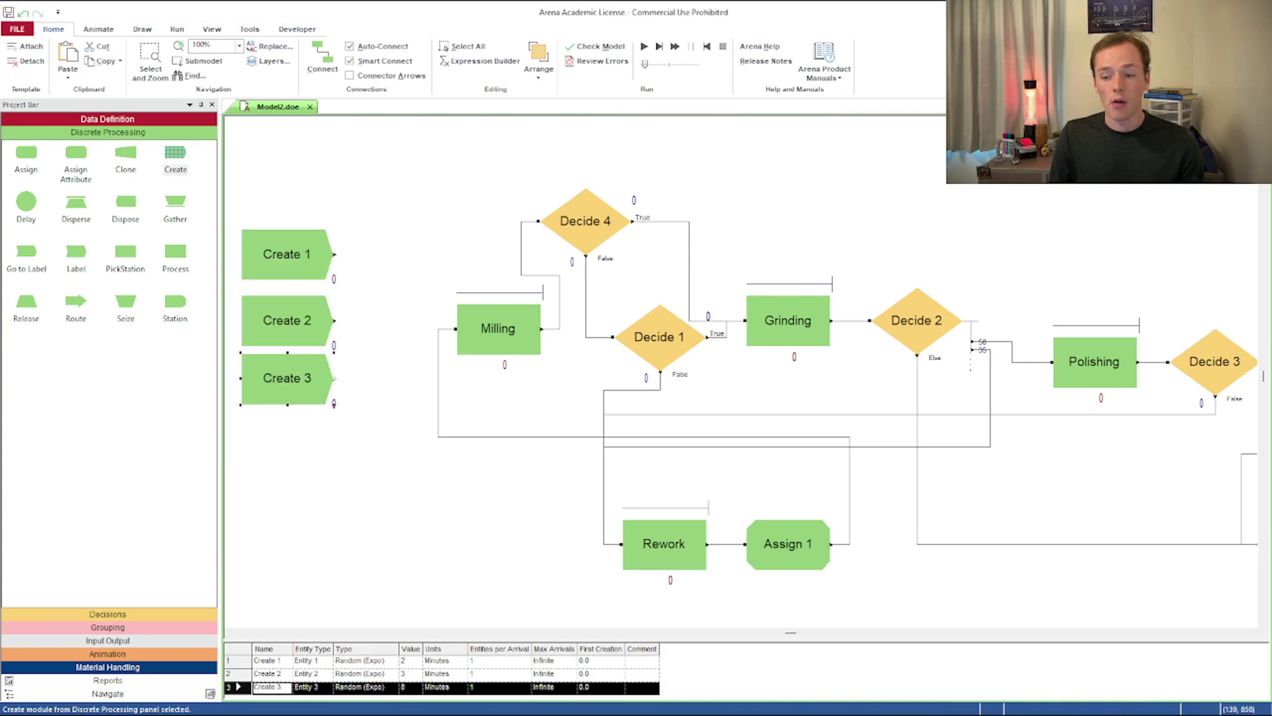
pyautogui.doubleClick(276, 387)
pyautogui.click(743, 265)
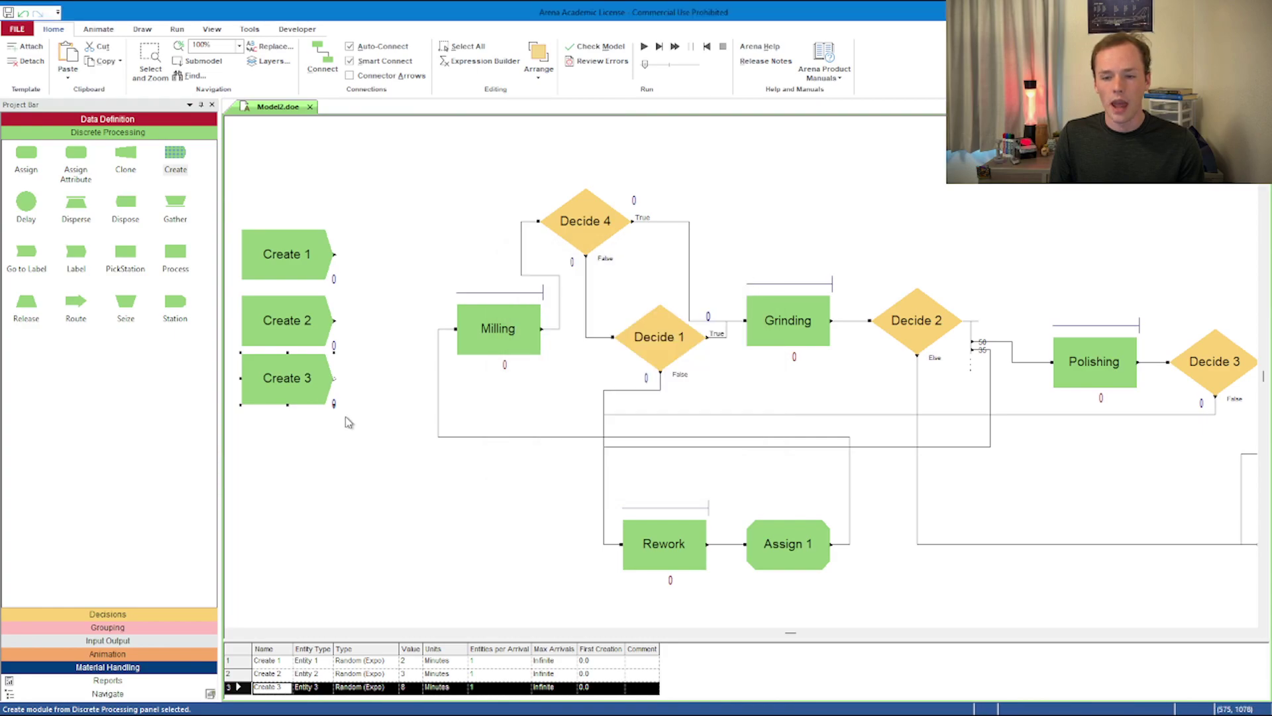
# - In the Entity table, give Entity 3 Picture.Green Ball and Entity 2 Picture.Yellow Ball
pyautogui.click(117, 119)
pyautogui.click(124, 147)
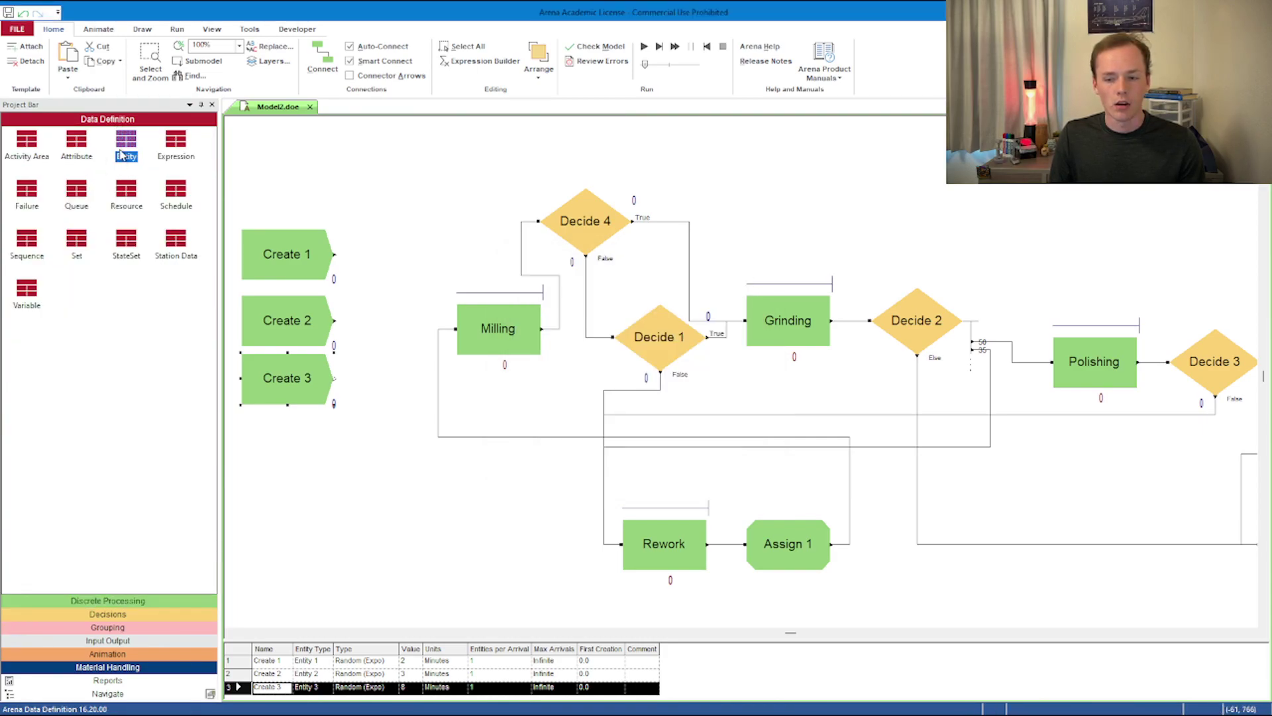
pyautogui.moveTo(349, 639); pyautogui.dragTo(349, 568)
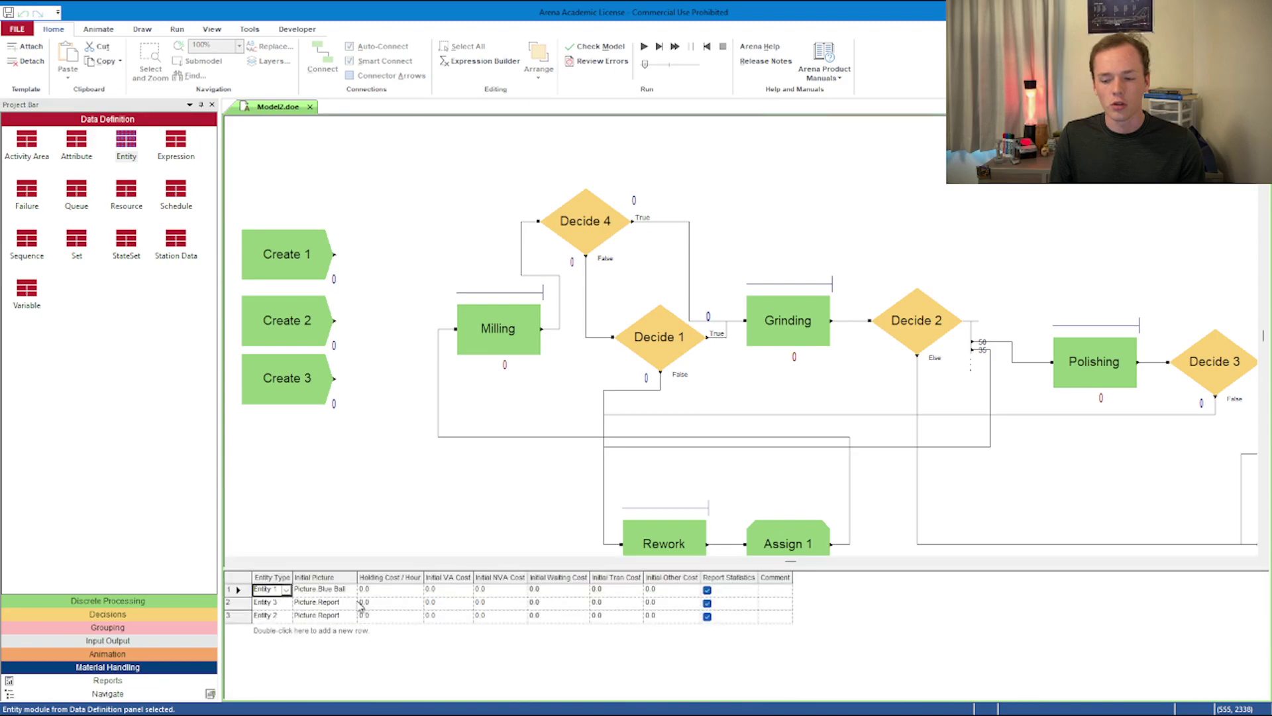
pyautogui.click(342, 603)
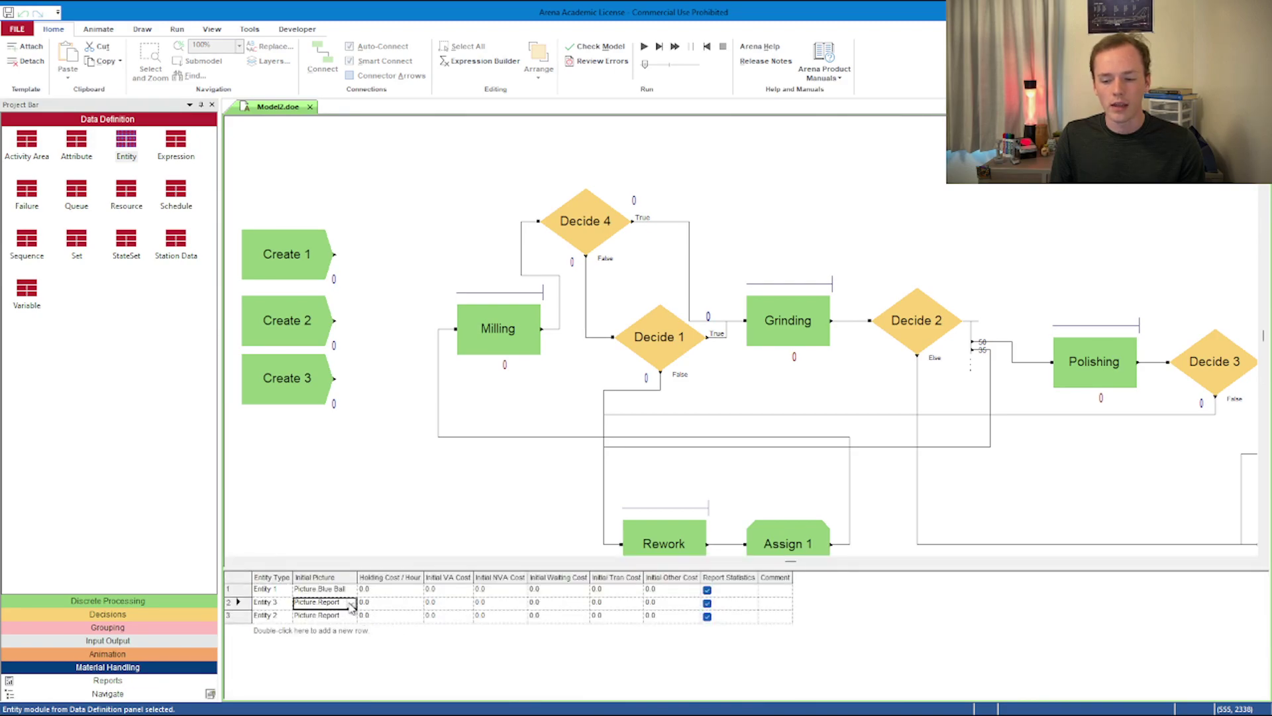
pyautogui.click(351, 602)
pyautogui.click(340, 634)
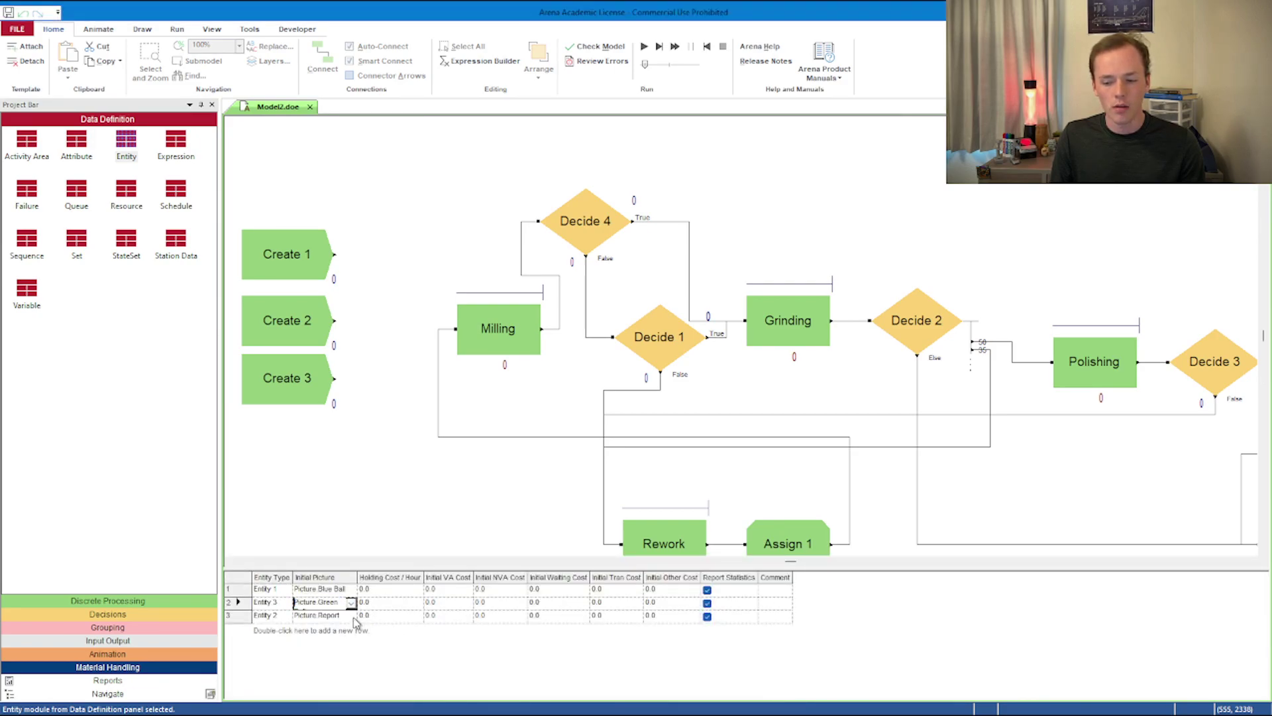
pyautogui.click(352, 617)
pyautogui.click(352, 616)
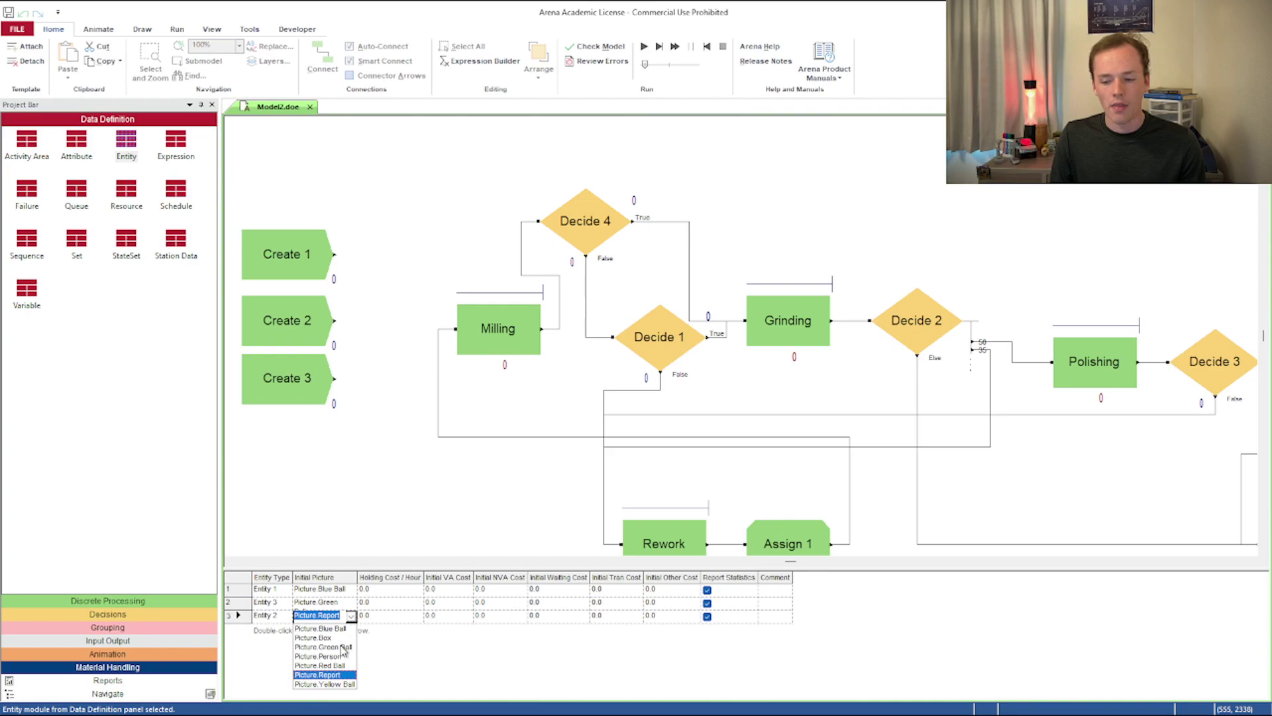
pyautogui.click(333, 685)
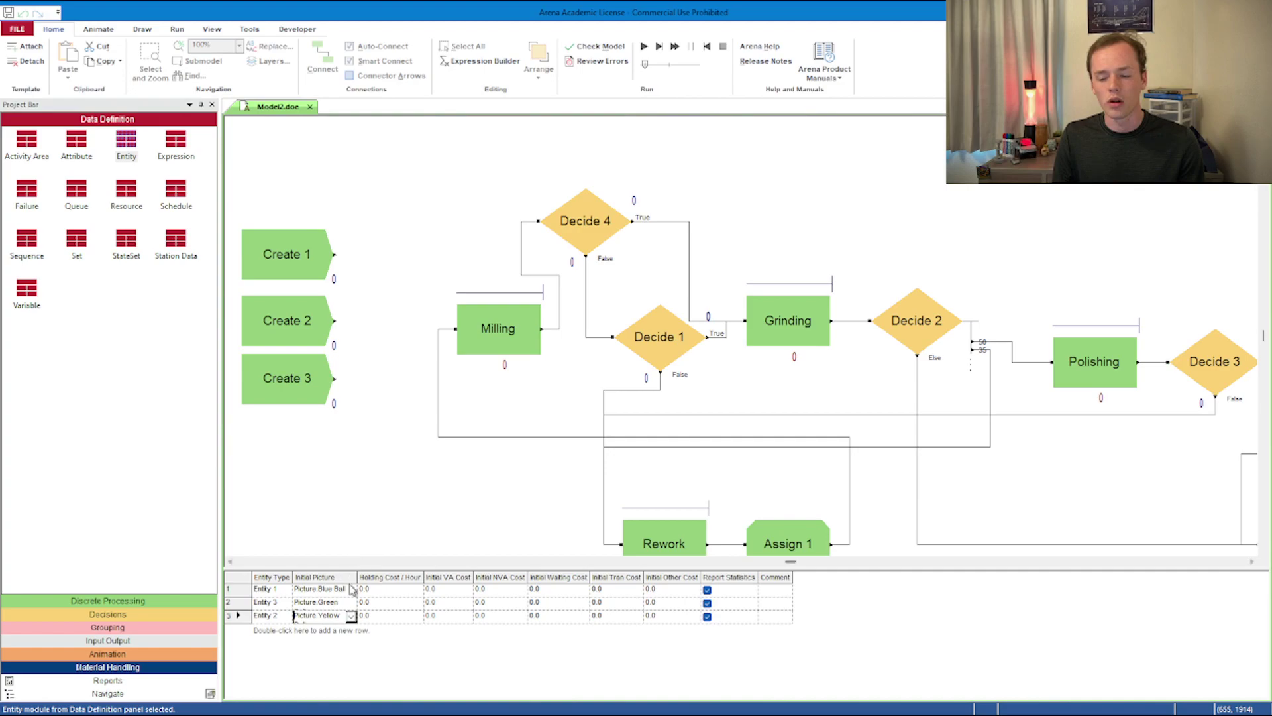
# - Nudge Create 2 and Create 3 up and review Assign 1 unchanged
pyautogui.moveTo(286, 324); pyautogui.dragTo(284, 316)
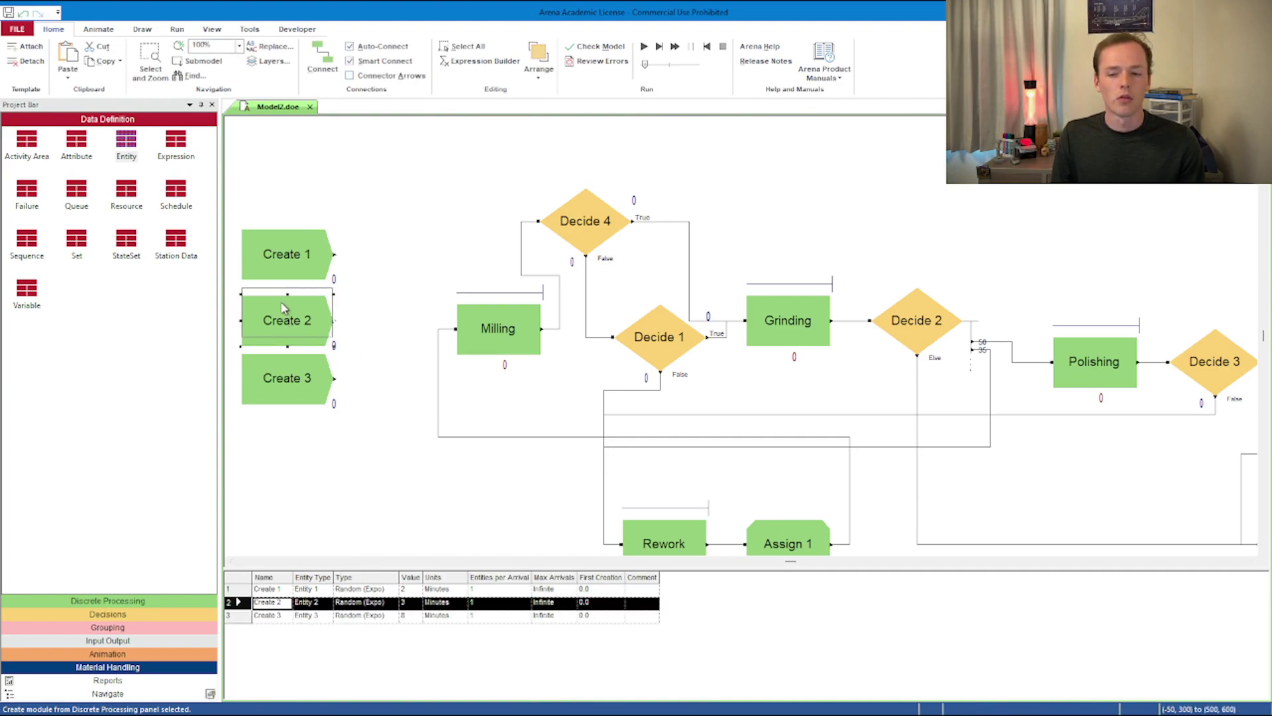
pyautogui.moveTo(280, 367); pyautogui.dragTo(280, 360)
pyautogui.doubleClick(781, 523)
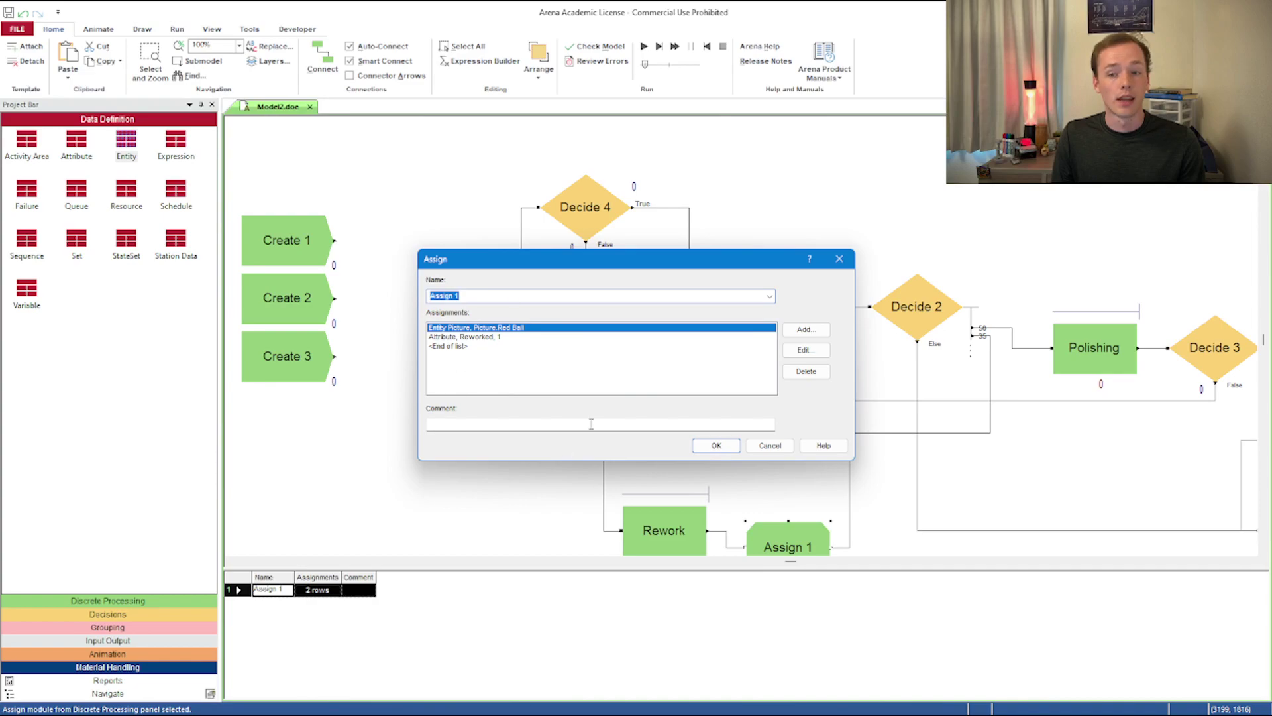
pyautogui.click(706, 445)
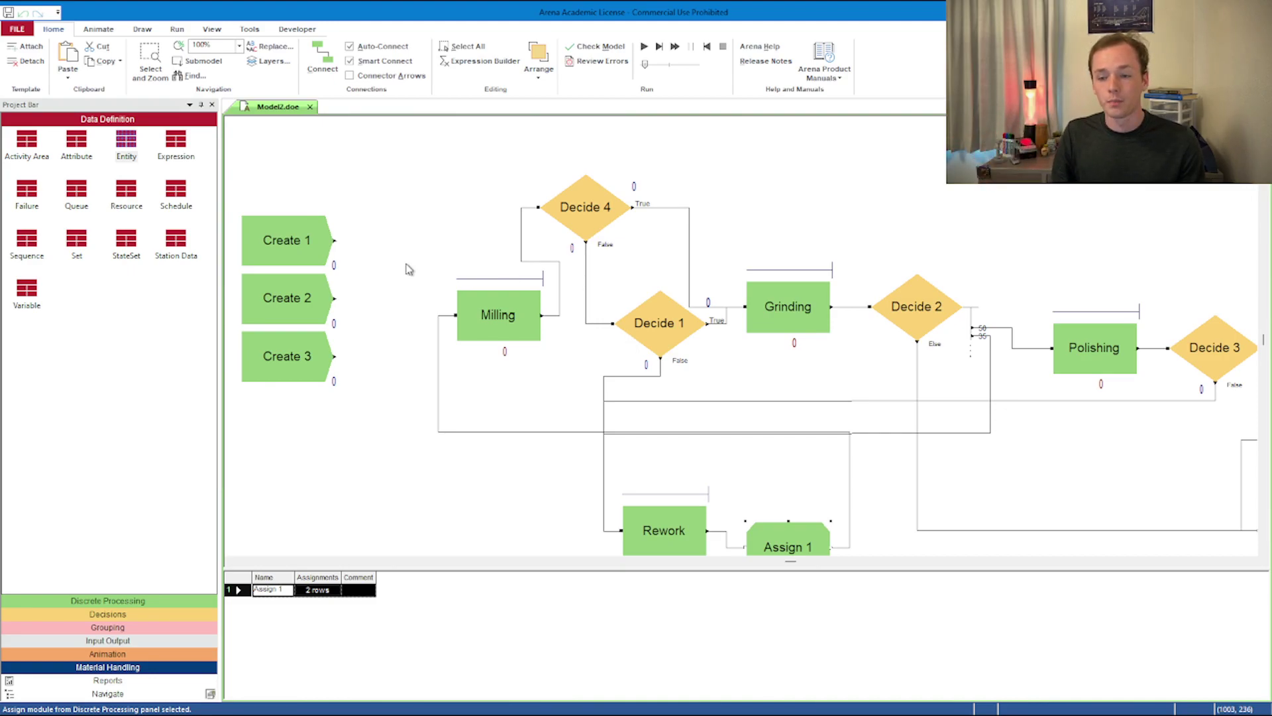
# - Show the Discrete Processing modules and review Milling's settings unchanged
pyautogui.click(185, 601)
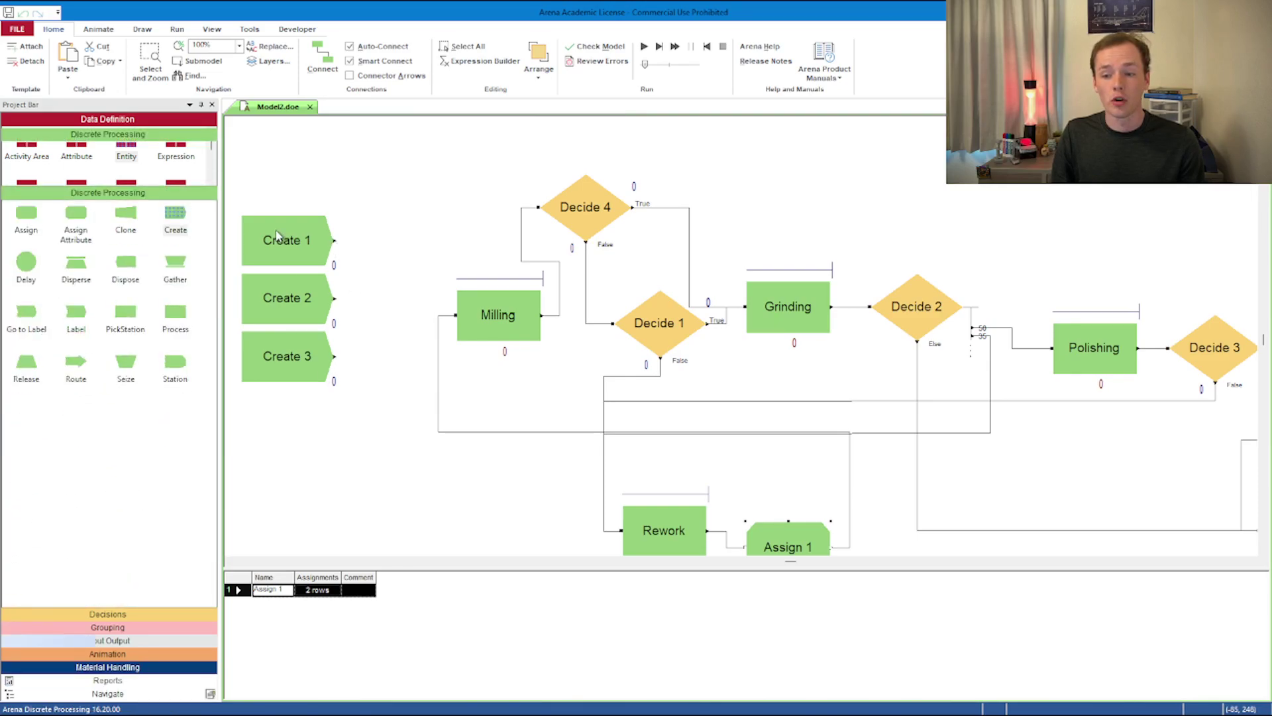
pyautogui.doubleClick(500, 317)
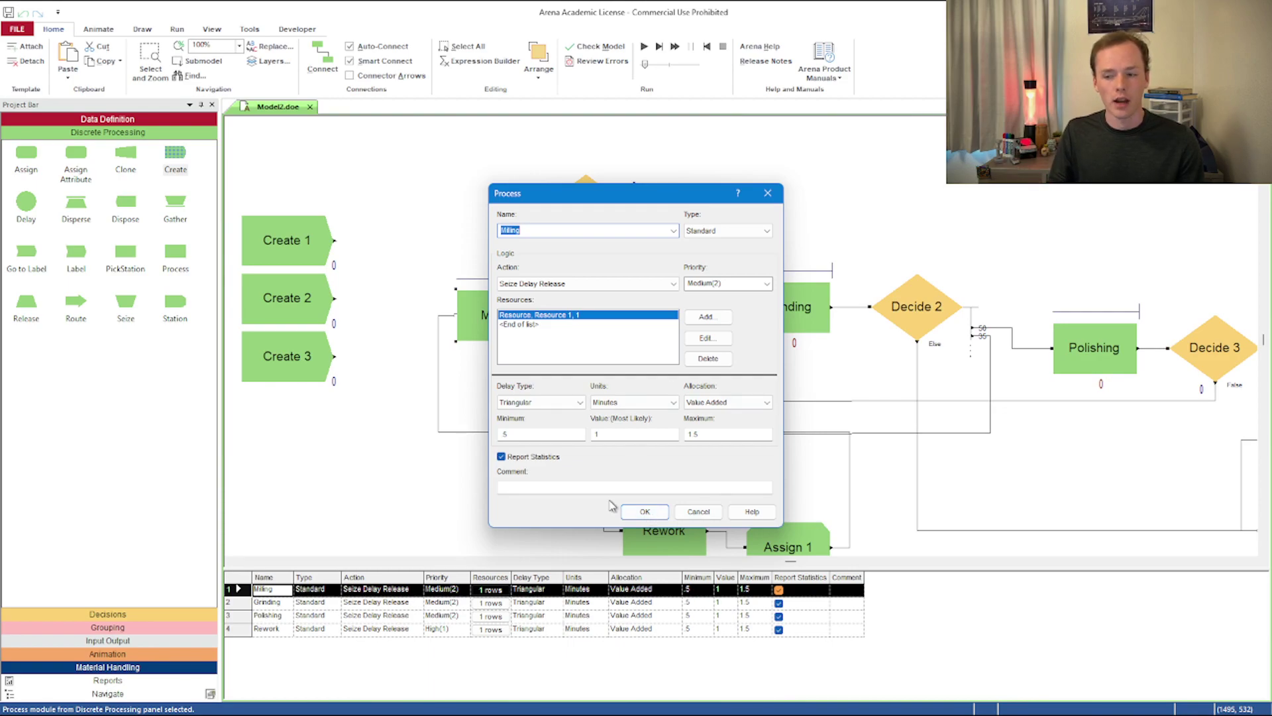
pyautogui.click(768, 192)
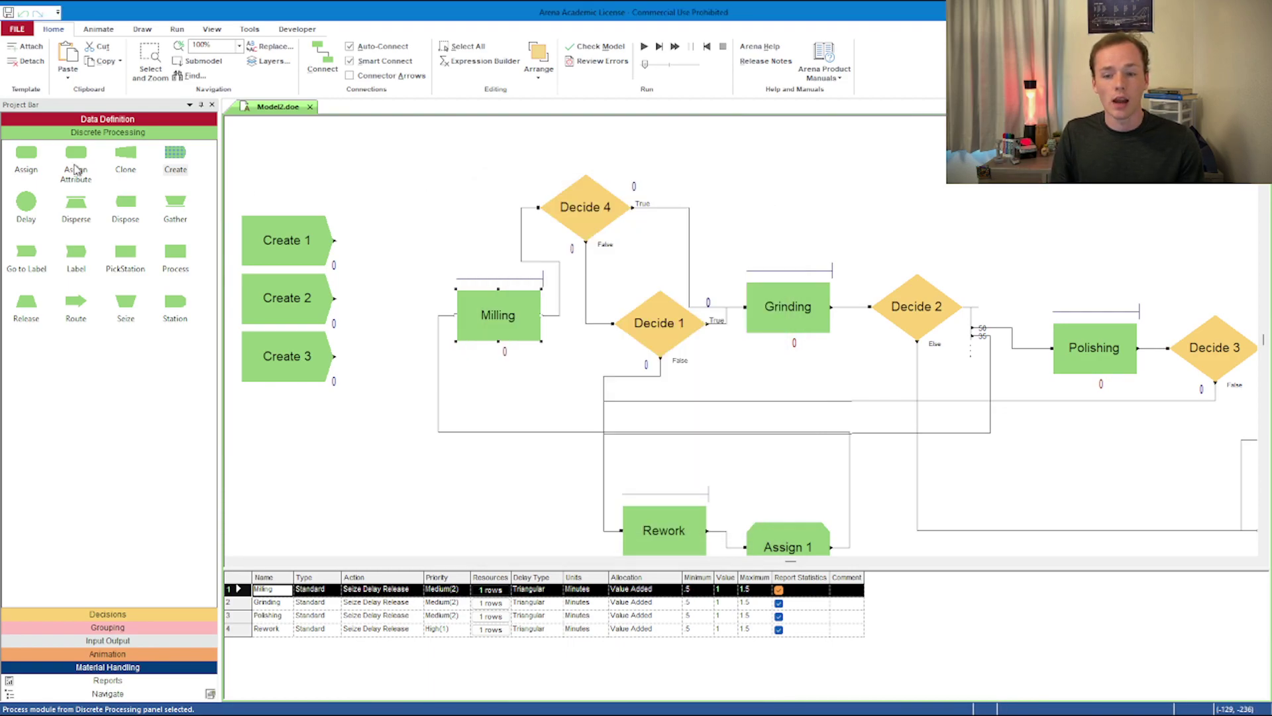
# - Place an Assign Attribute module right of Create 1 and add a new attribute assignment
pyautogui.moveTo(66, 163); pyautogui.dragTo(416, 252)
pyautogui.doubleClick(415, 252)
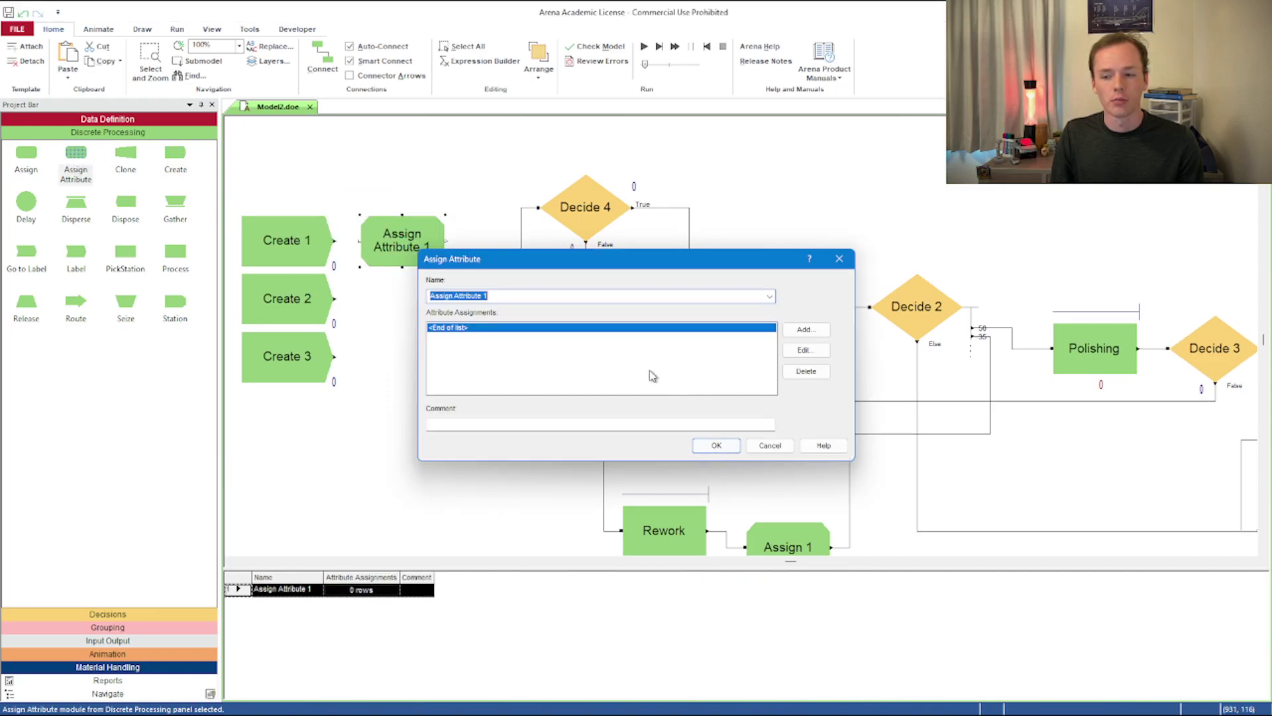
pyautogui.click(805, 329)
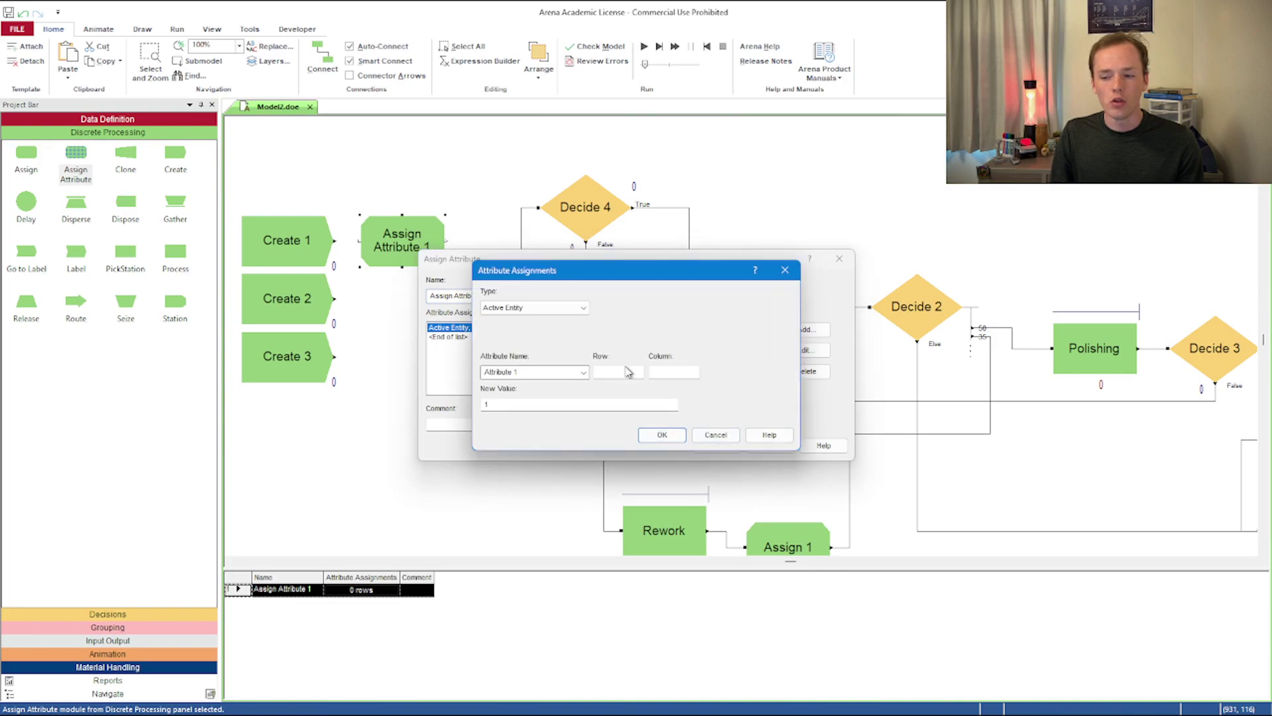
pyautogui.click(583, 371)
pyautogui.scroll(-2, 530, 417)
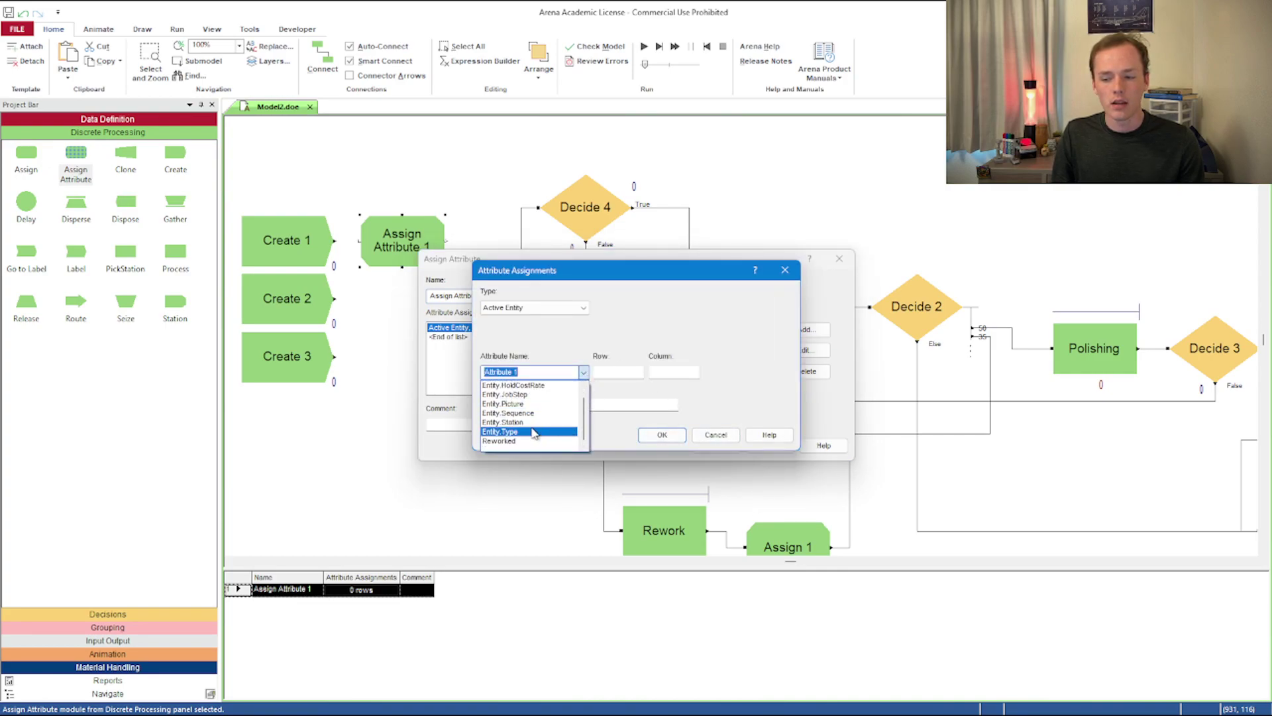
pyautogui.scroll(3, 517, 437)
pyautogui.click(524, 385)
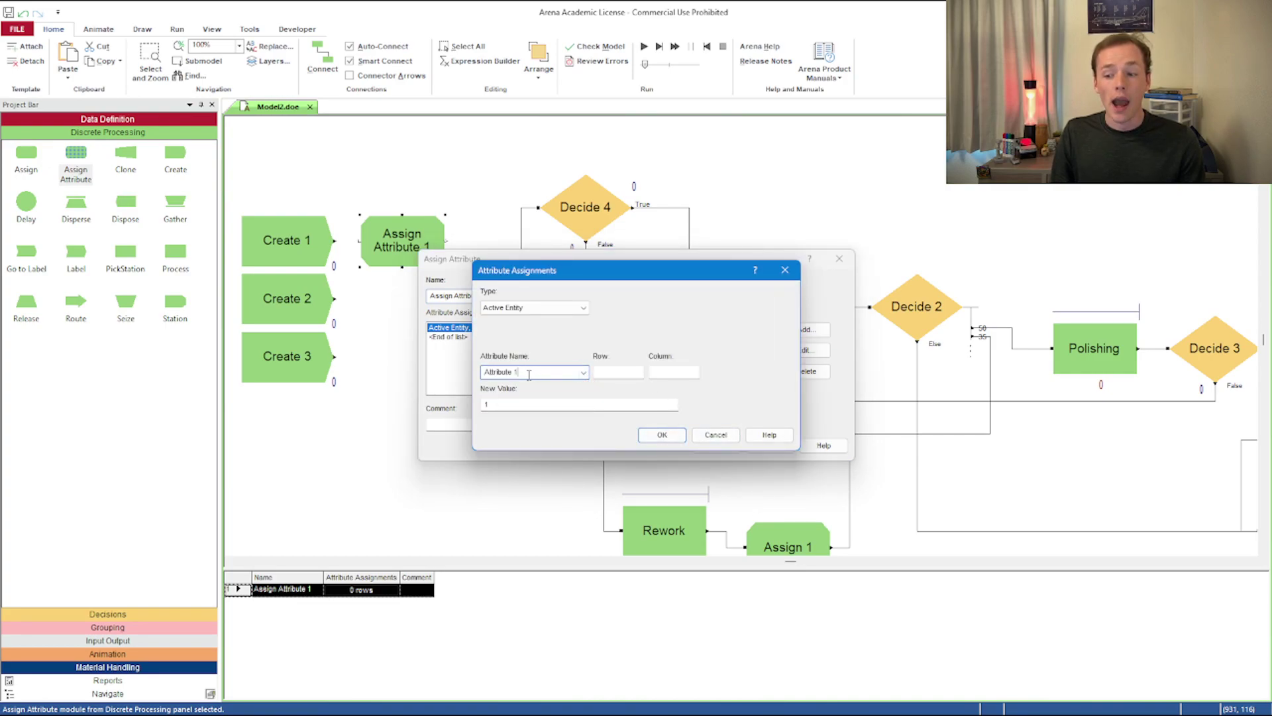
# - Name the attribute PT_1 and bring up editing options for its new value
pyautogui.write('PT')
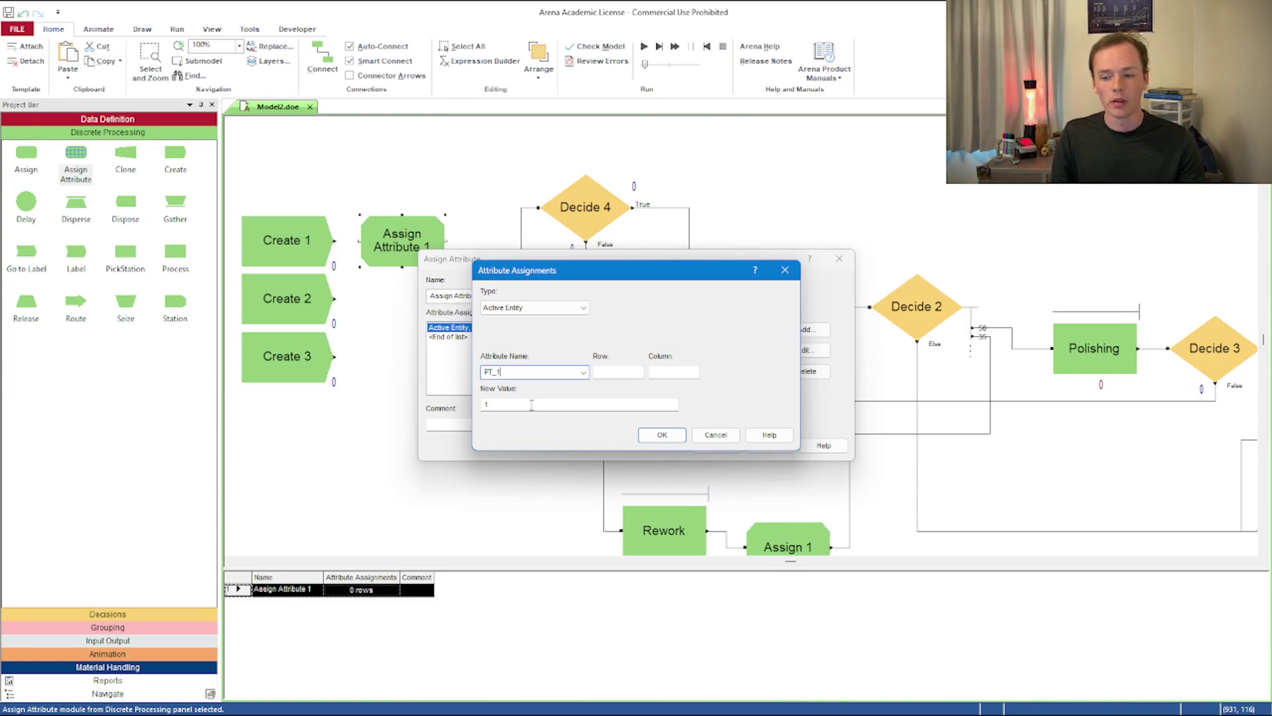
pyautogui.write('_1')
pyautogui.press('Tab')
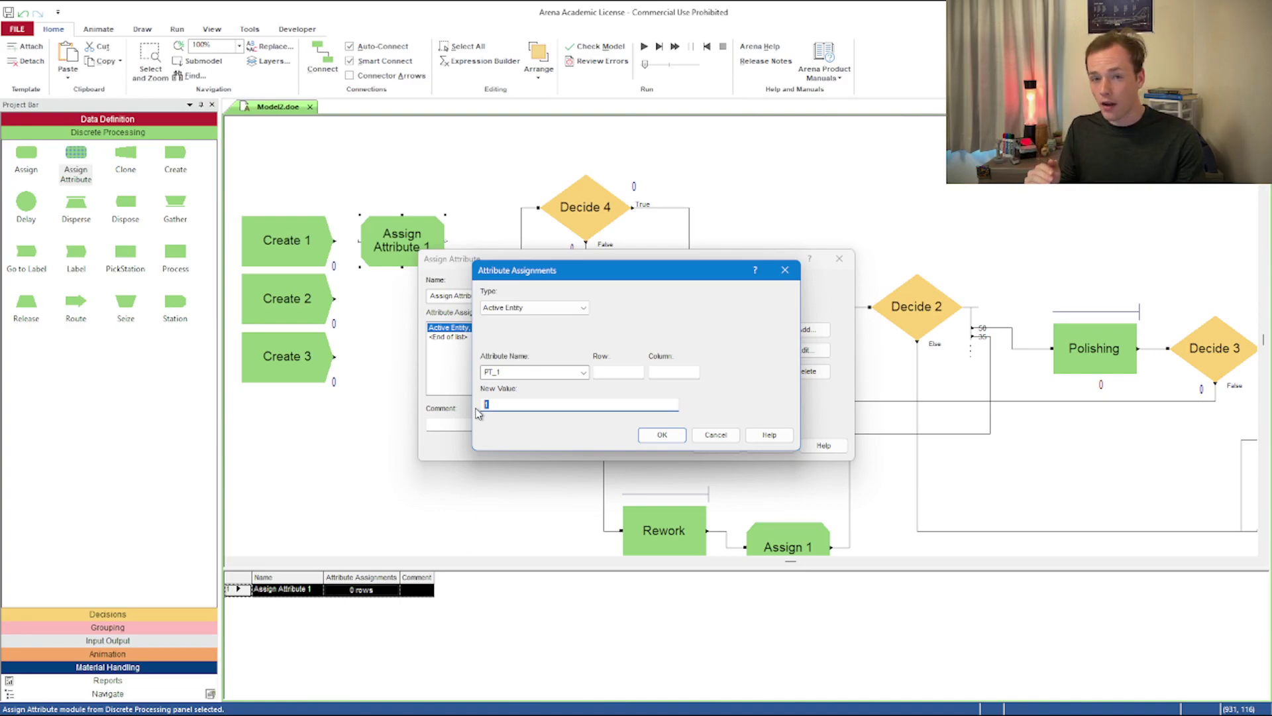
pyautogui.rightClick(507, 407)
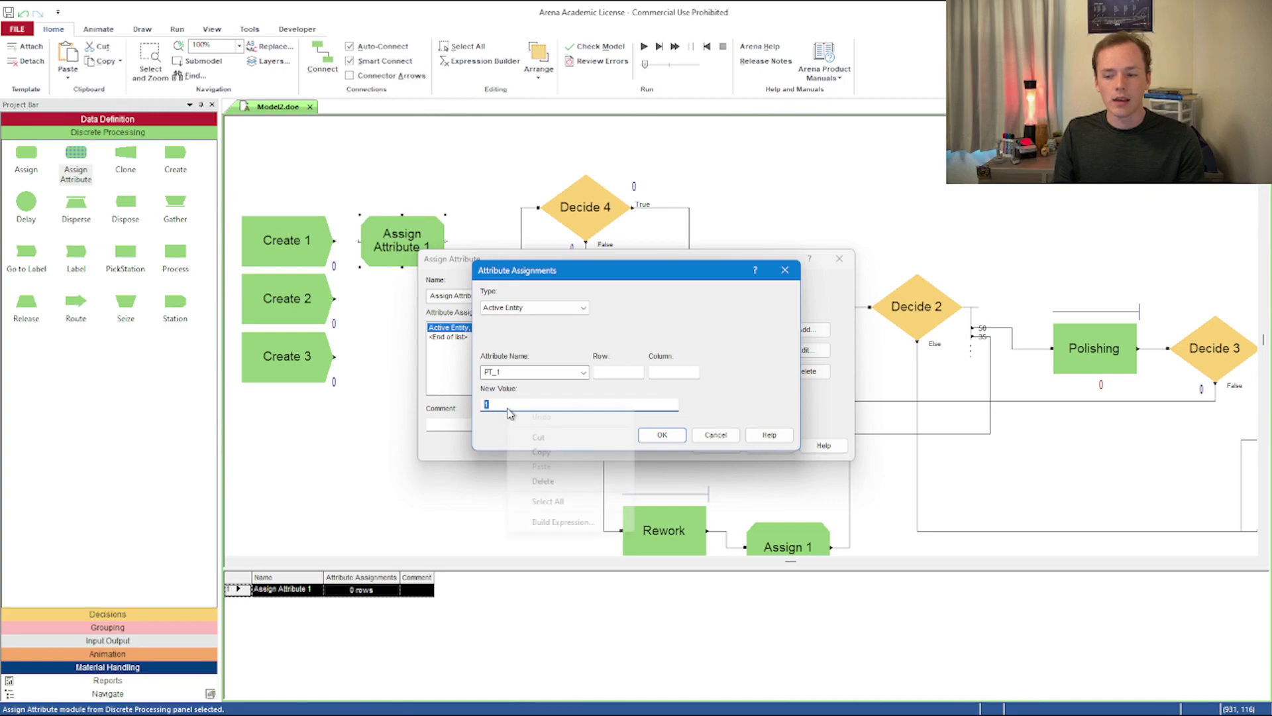
# - Build UNIF(0.5,1) from Random Distributions as PT_1's new value and confirm the assignment
pyautogui.click(542, 522)
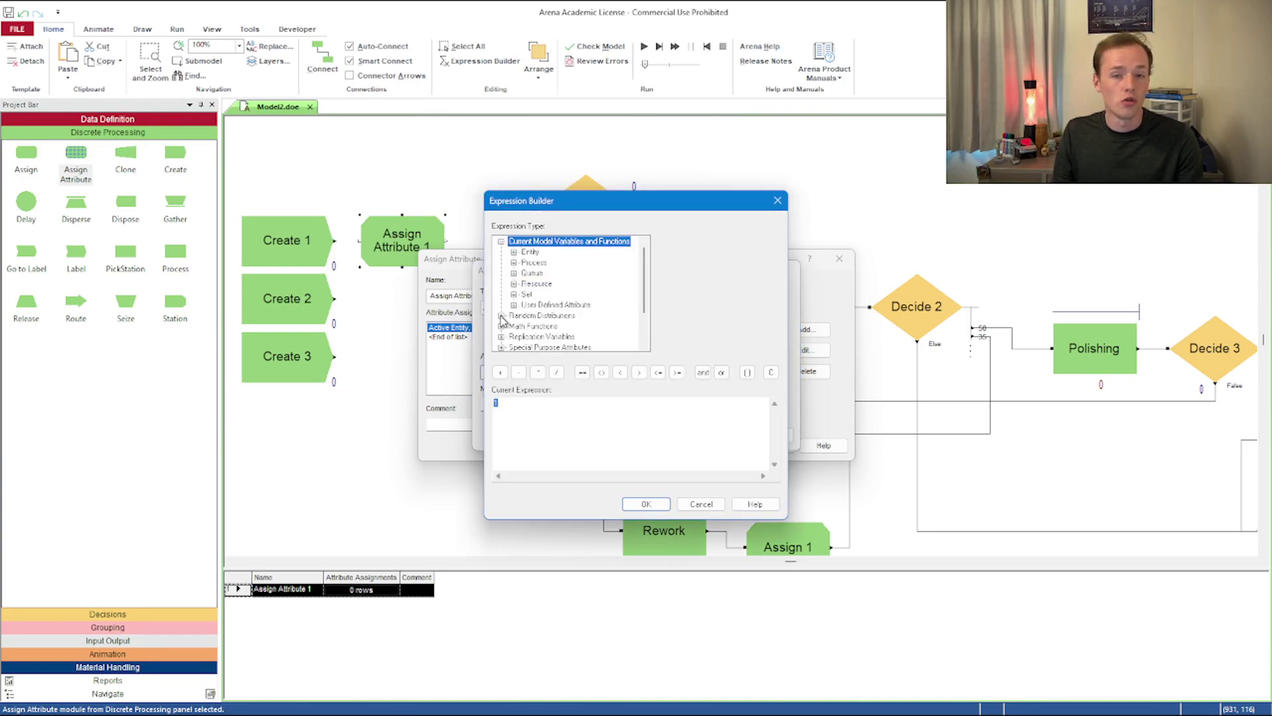
pyautogui.scroll(-2, 502, 319)
pyautogui.click(501, 274)
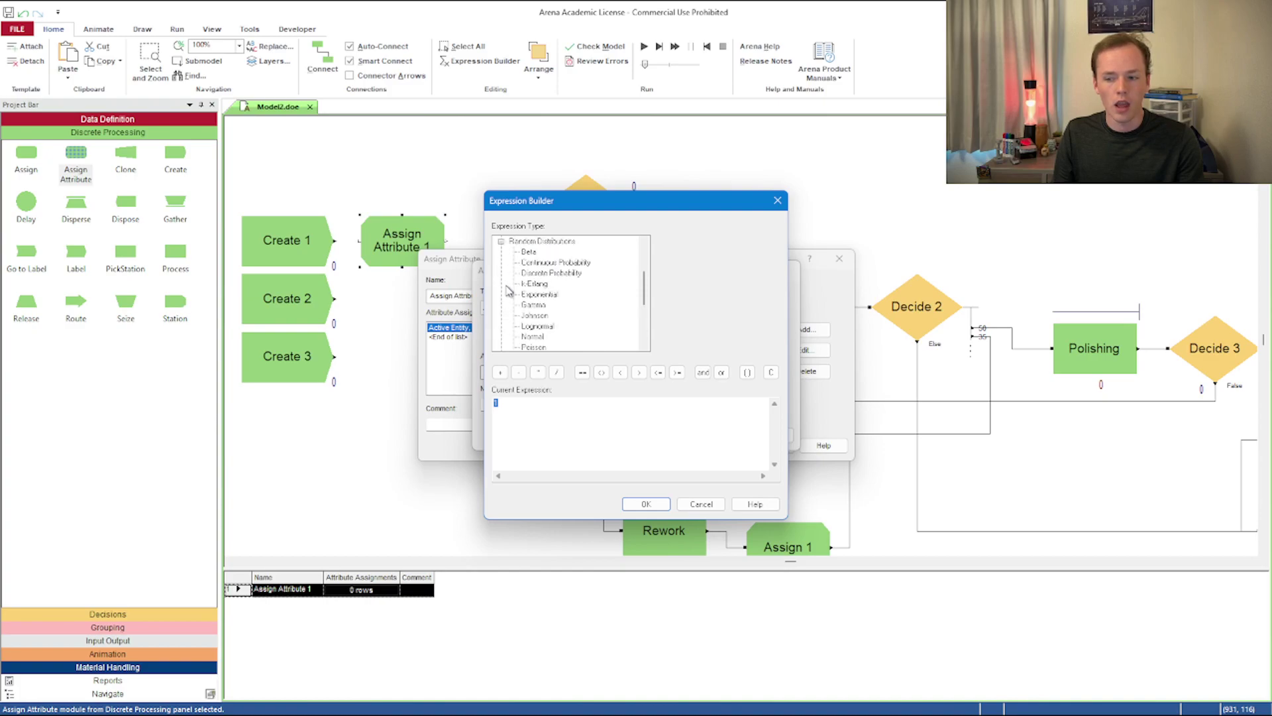
pyautogui.scroll(-3, 563, 302)
pyautogui.click(547, 285)
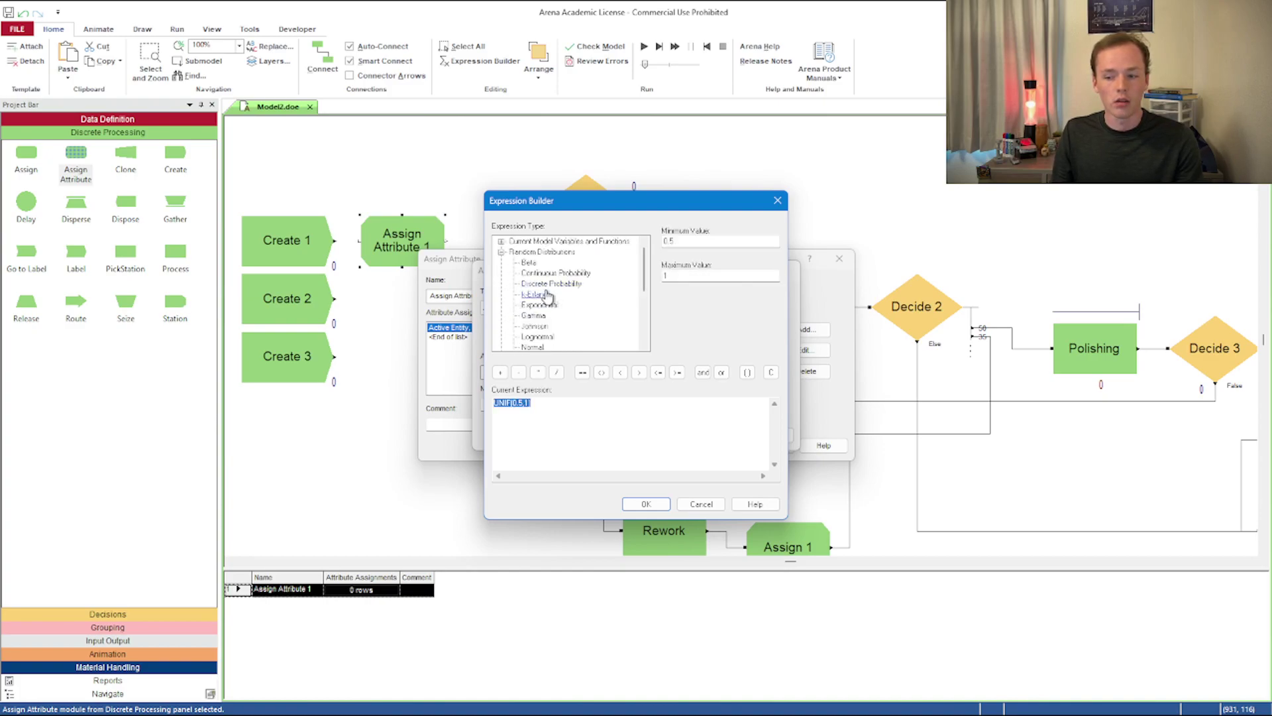
pyautogui.click(543, 413)
pyautogui.moveTo(587, 421); pyautogui.dragTo(439, 401)
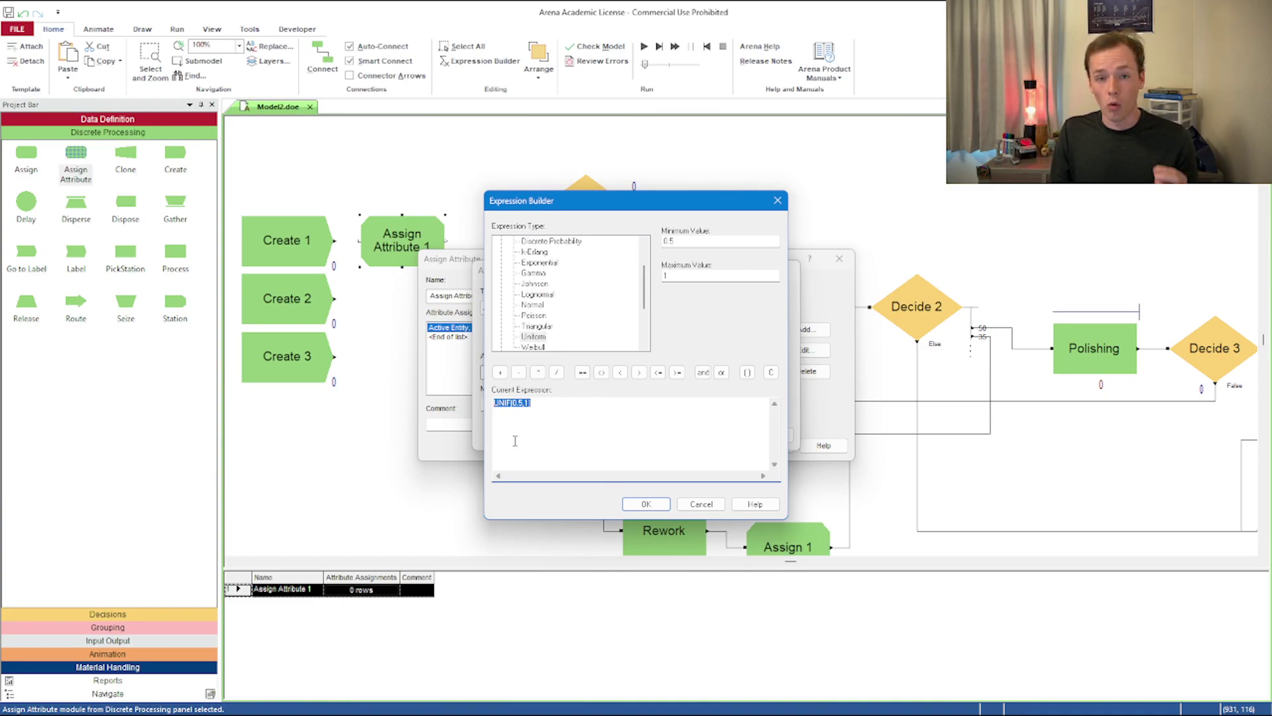
pyautogui.moveTo(530, 208); pyautogui.dragTo(733, 238)
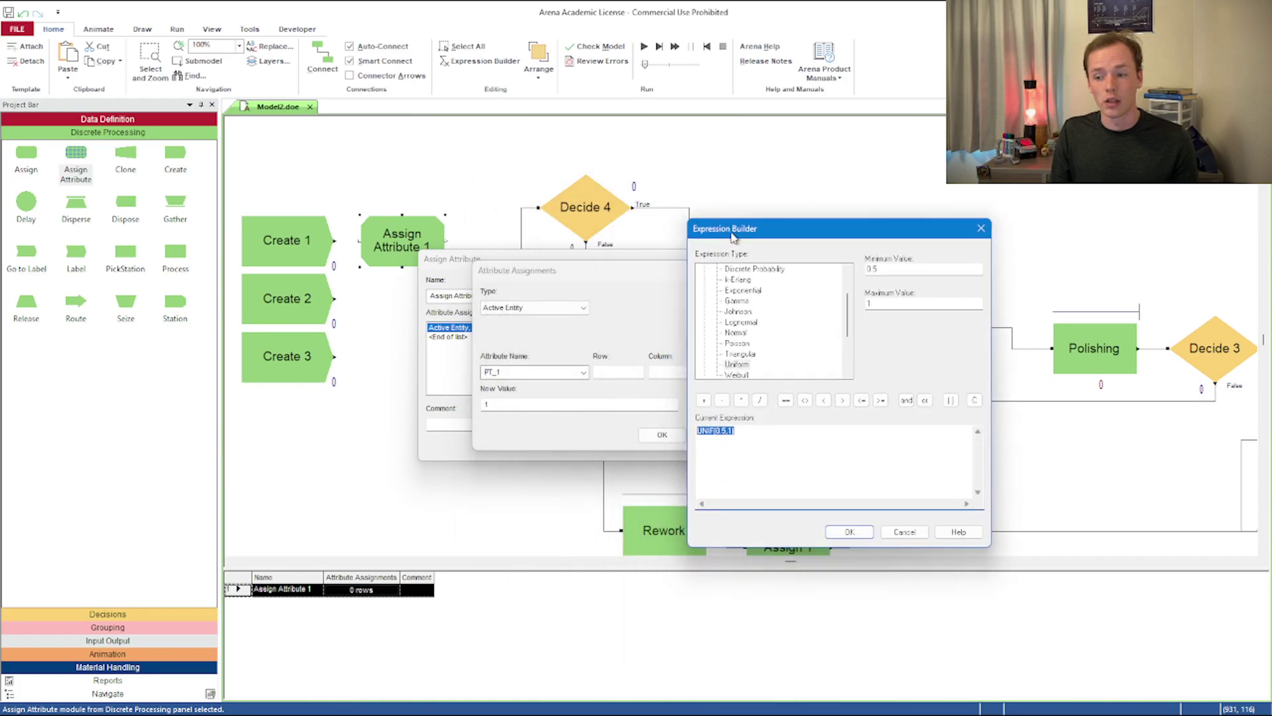
pyautogui.click(848, 532)
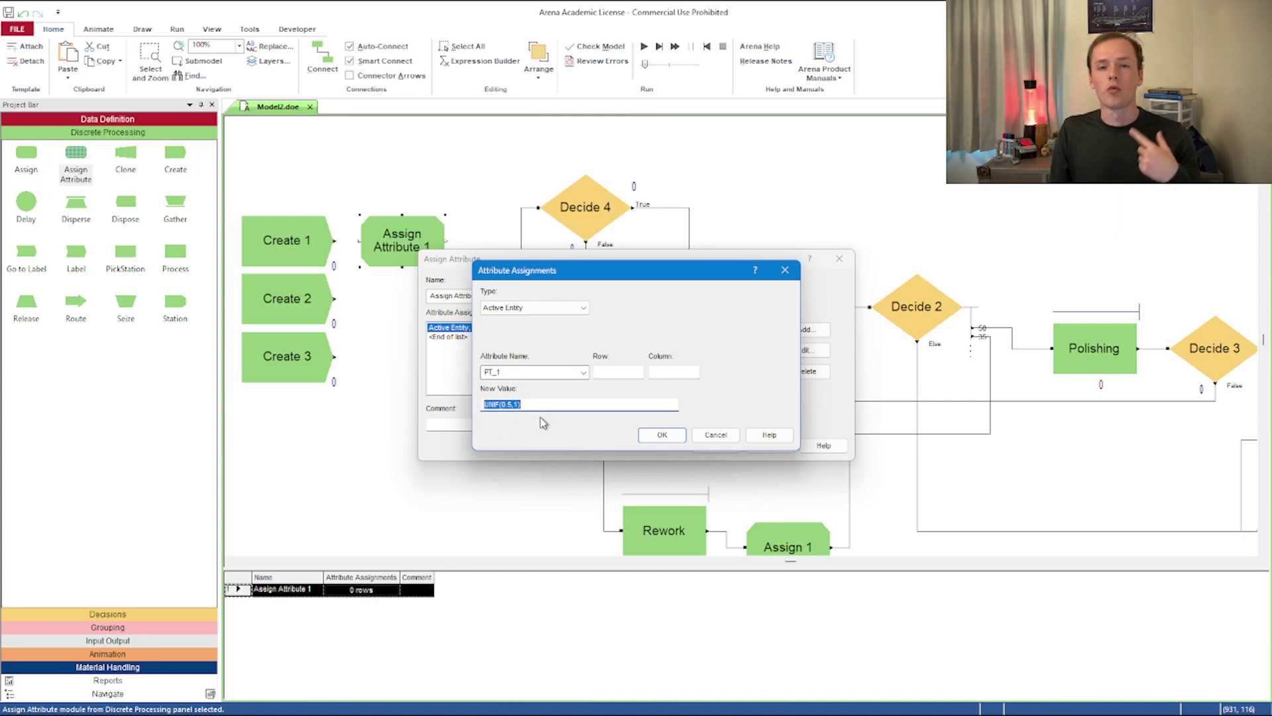
pyautogui.click(651, 437)
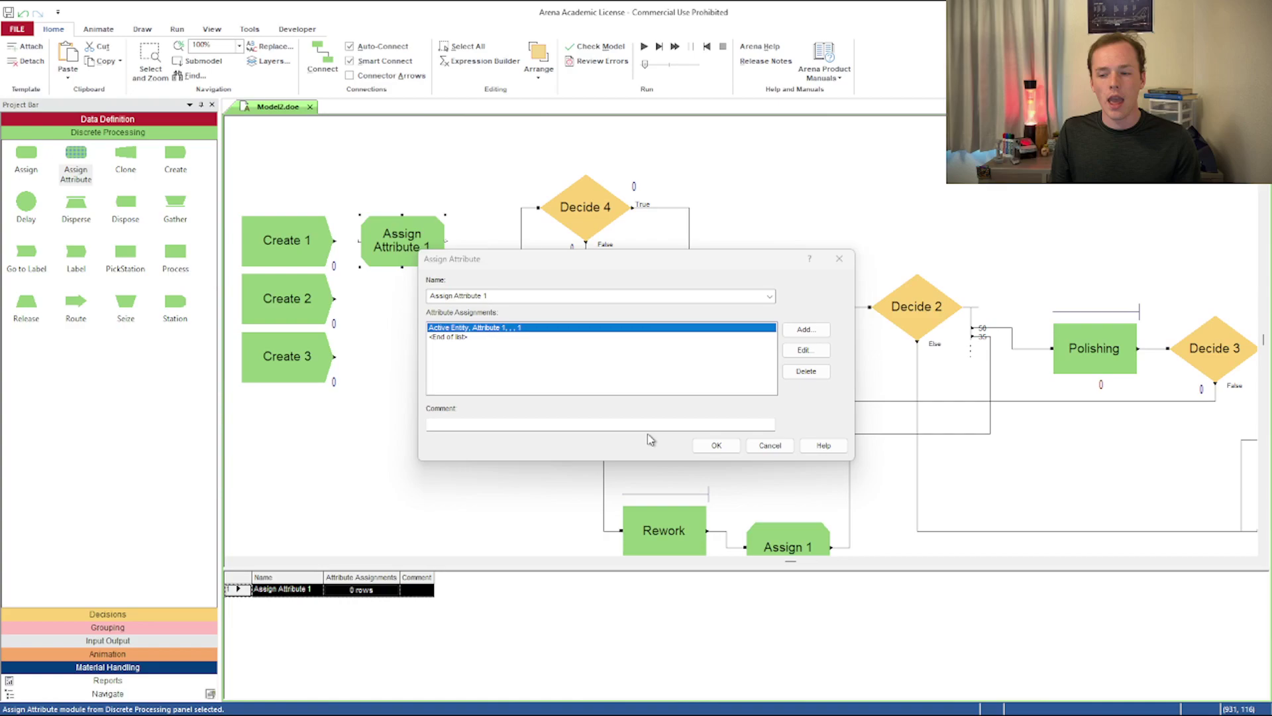
# - Duplicate Assign Attribute 1 twice and place the copies beside Create 2 and Create 3
pyautogui.click(716, 445)
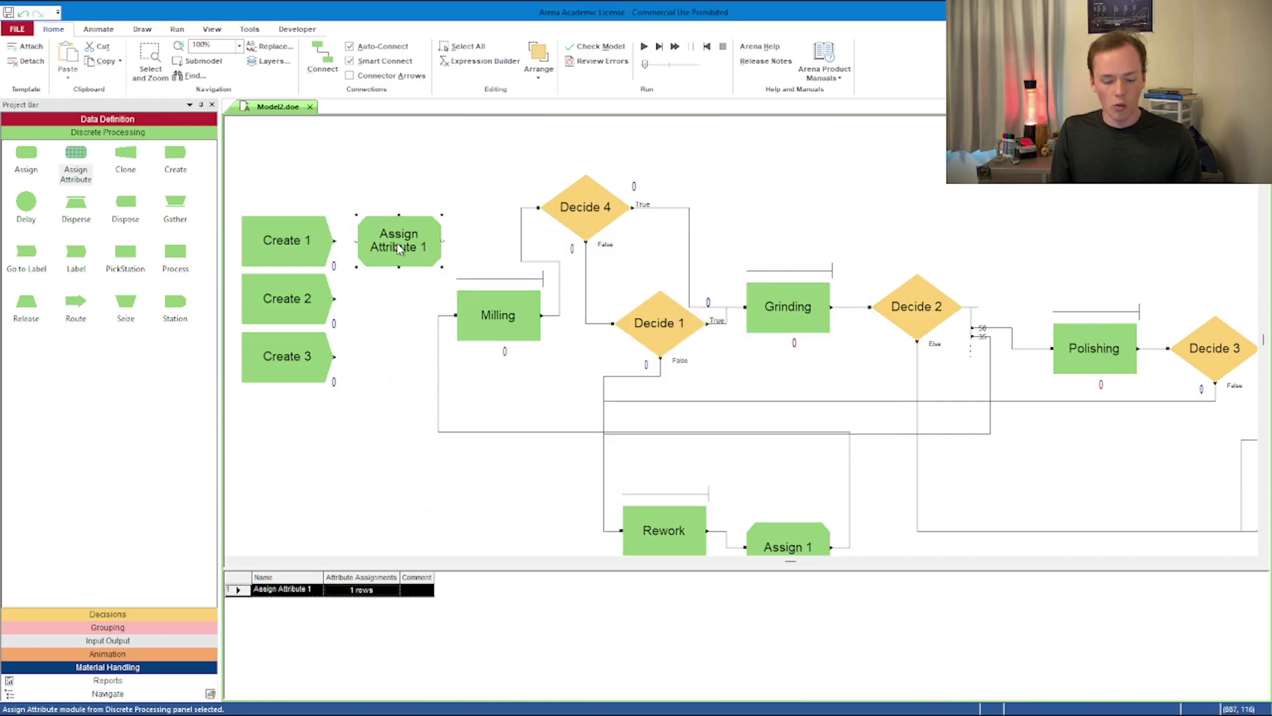
pyautogui.hotkey('ctrl', 'c')
pyautogui.hotkey('ctrl', 'v')
pyautogui.click(404, 310)
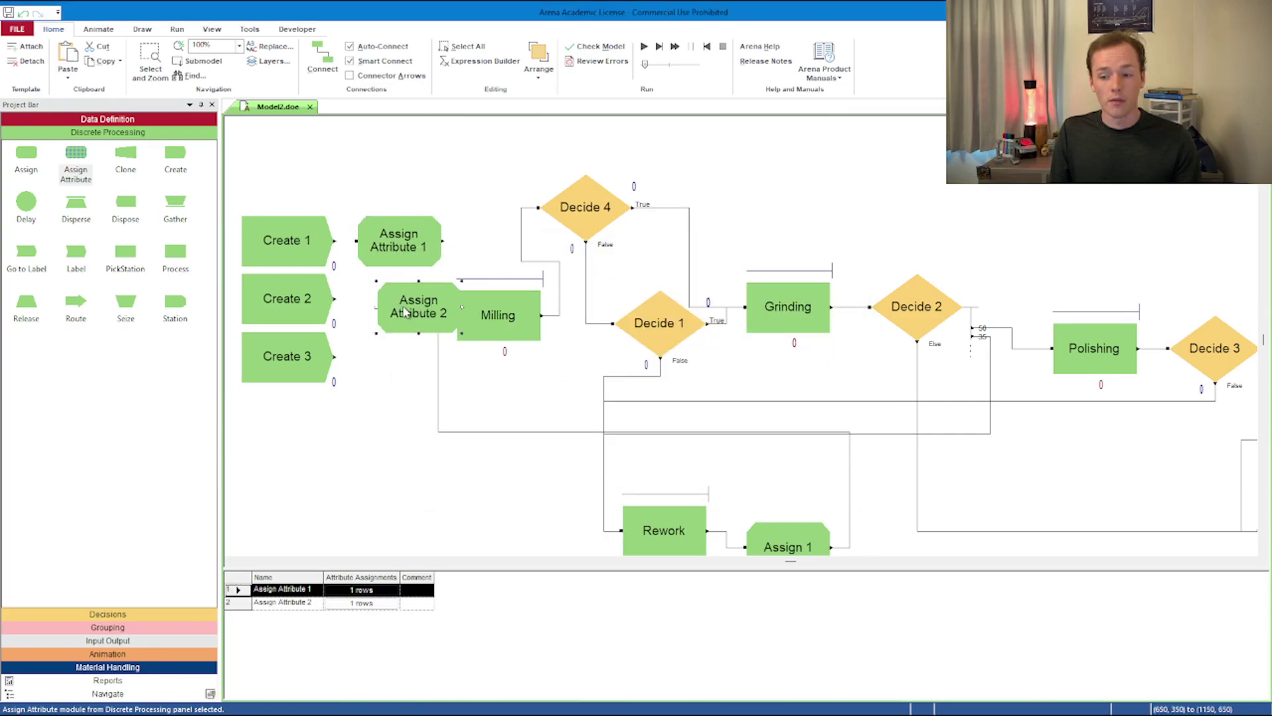
pyautogui.moveTo(404, 310); pyautogui.dragTo(393, 310)
pyautogui.moveTo(285, 240); pyautogui.dragTo(260, 239)
pyautogui.moveTo(291, 298); pyautogui.dragTo(258, 298)
pyautogui.moveTo(325, 334); pyautogui.dragTo(308, 342)
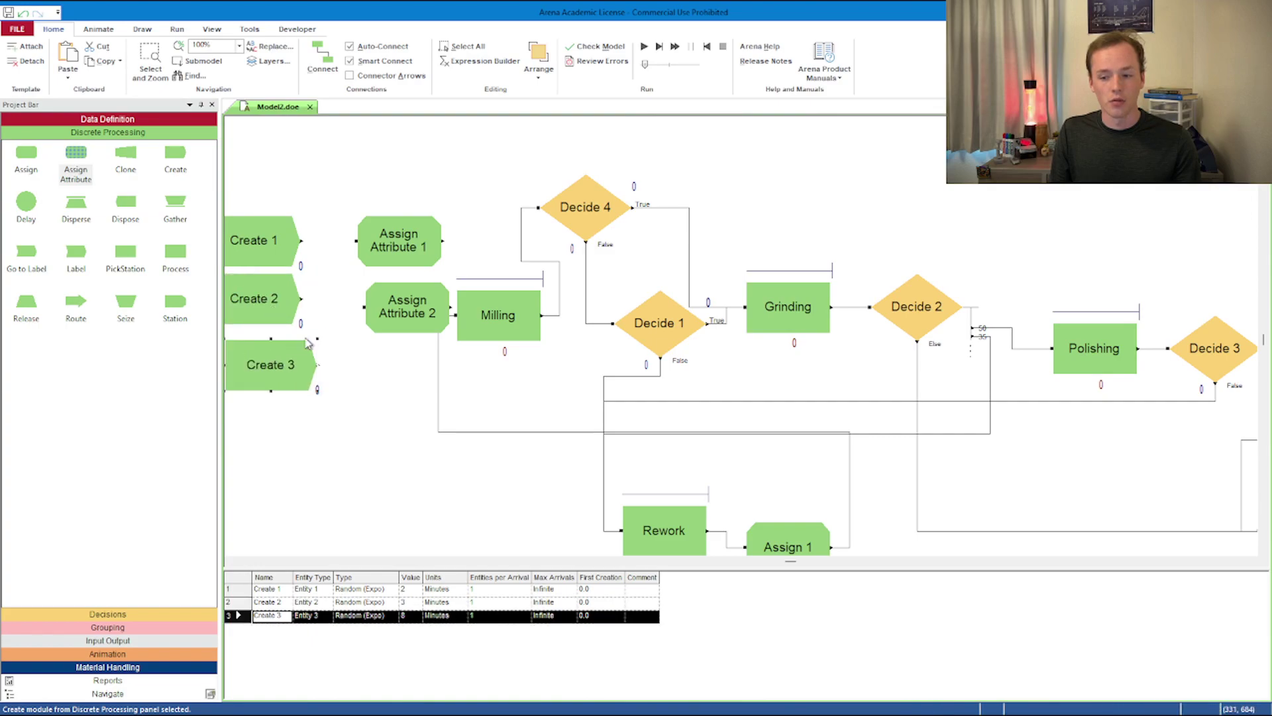
pyautogui.moveTo(407, 308); pyautogui.dragTo(374, 300)
pyautogui.hotkey('ctrl', 'v')
pyautogui.click(398, 376)
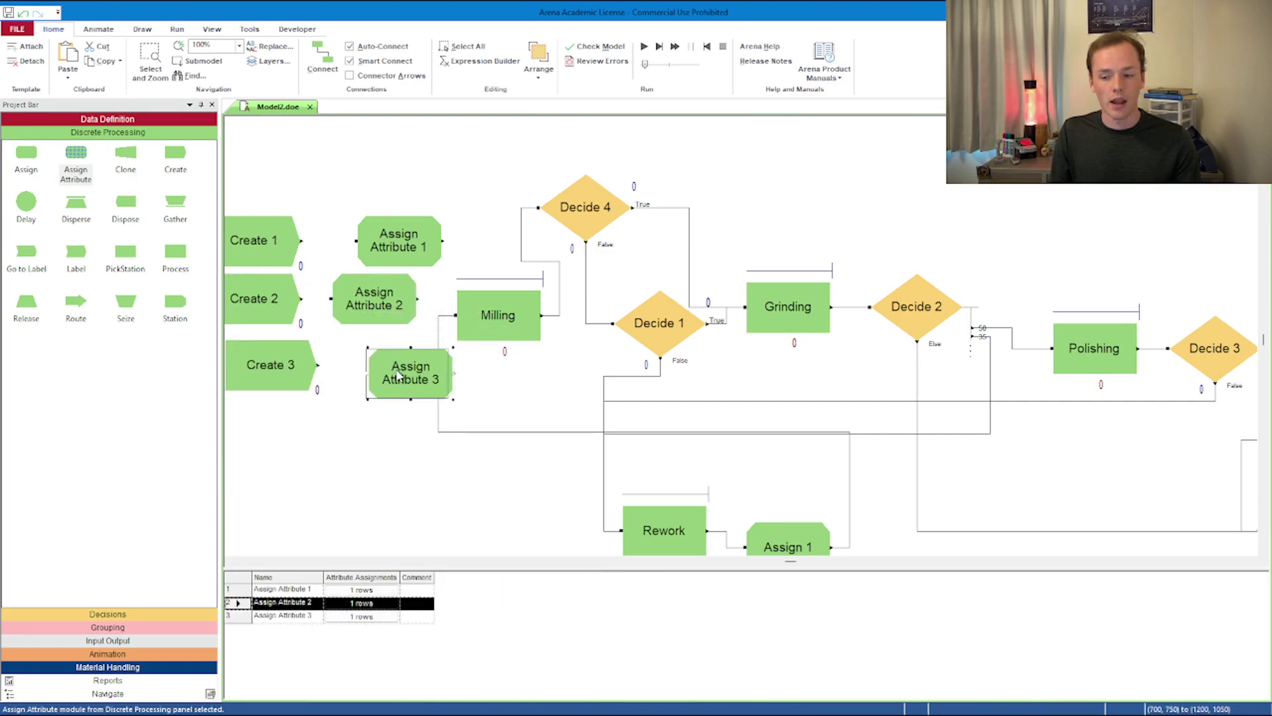
pyautogui.moveTo(398, 376); pyautogui.dragTo(361, 368)
# - Change Assign Attribute 2's PT_1 value to UNIF(0.5,3)
pyautogui.doubleClick(374, 298)
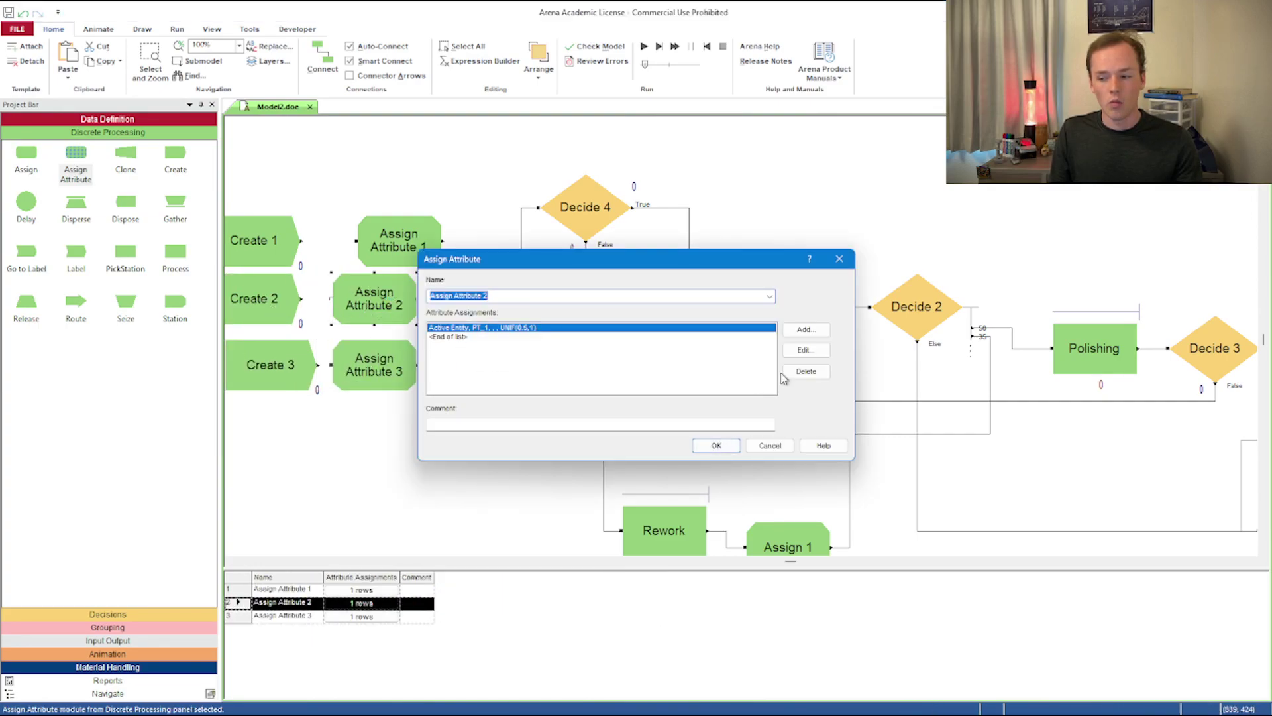
pyautogui.click(804, 349)
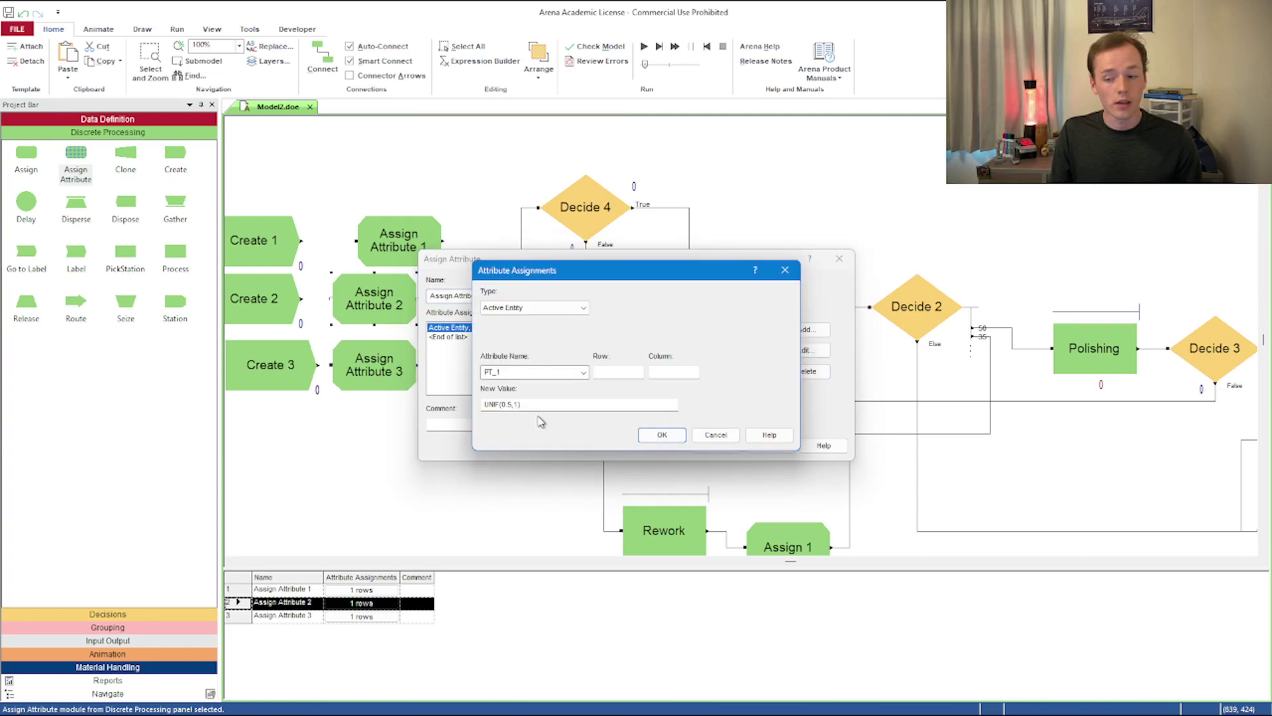
pyautogui.click(523, 406)
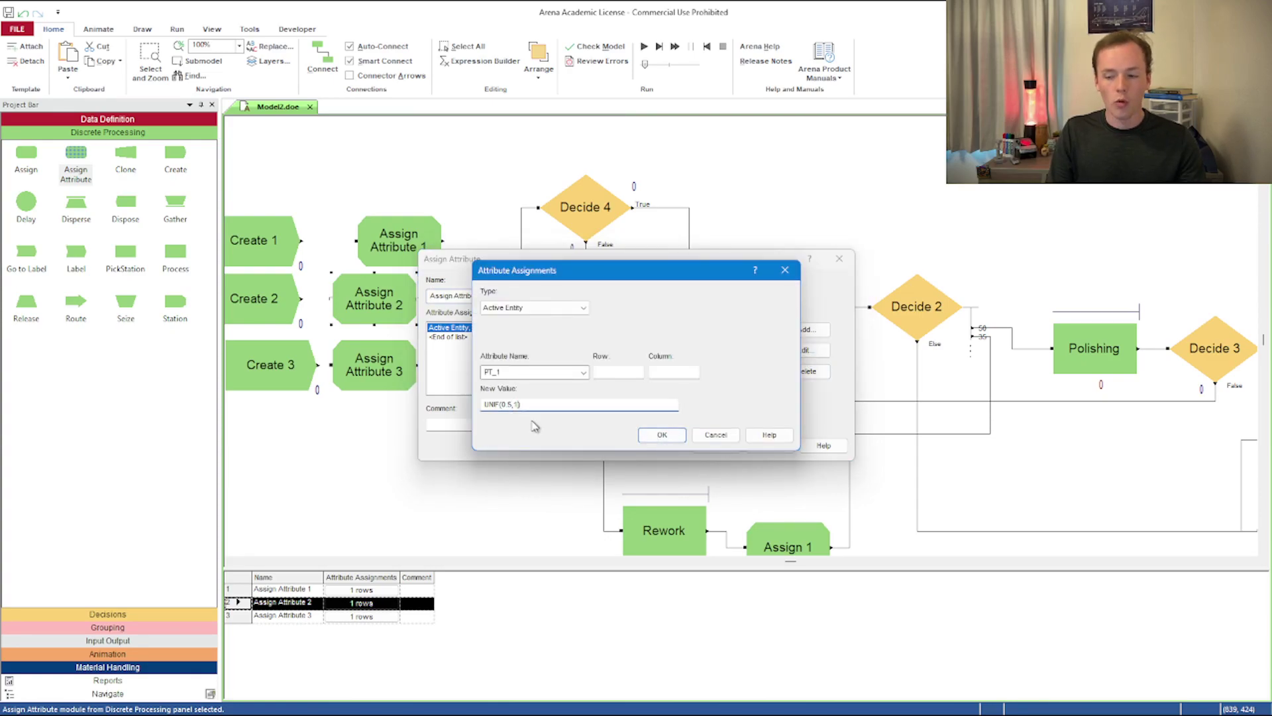
pyautogui.click(661, 435)
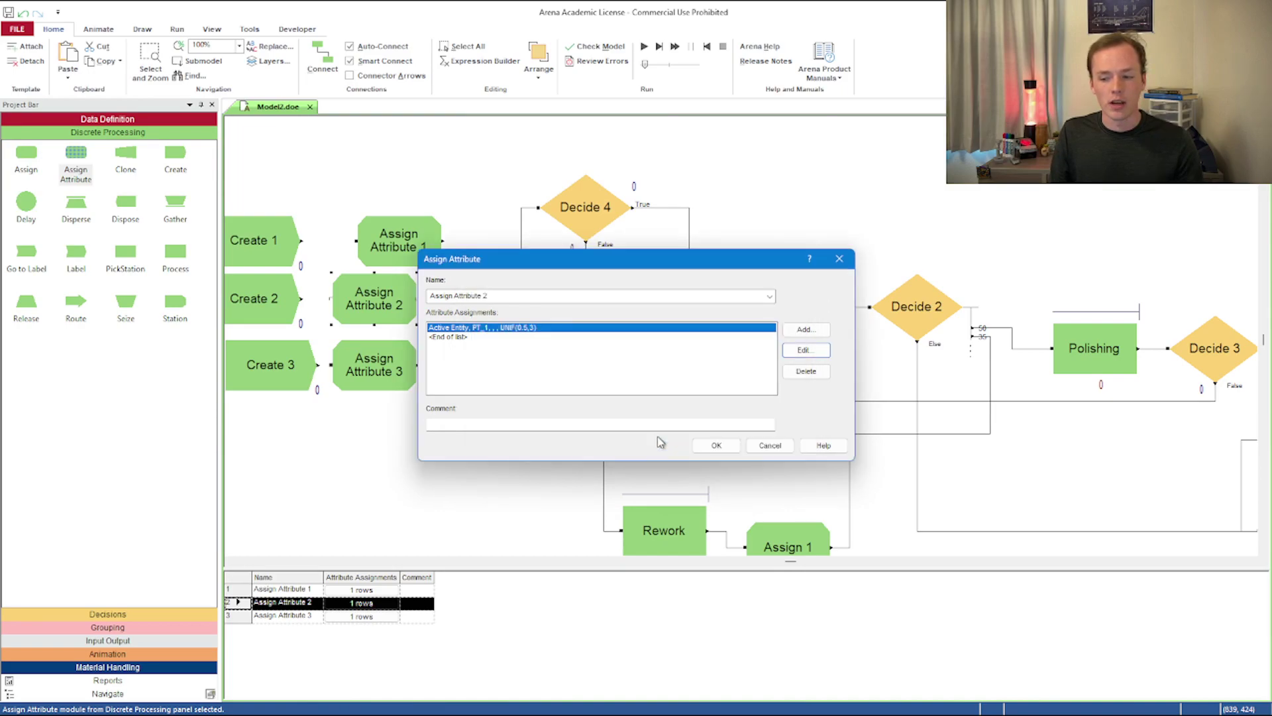
pyautogui.click(710, 451)
# - Change Assign Attribute 3's PT_1 value to UNIF(0.5,7)
pyautogui.doubleClick(363, 355)
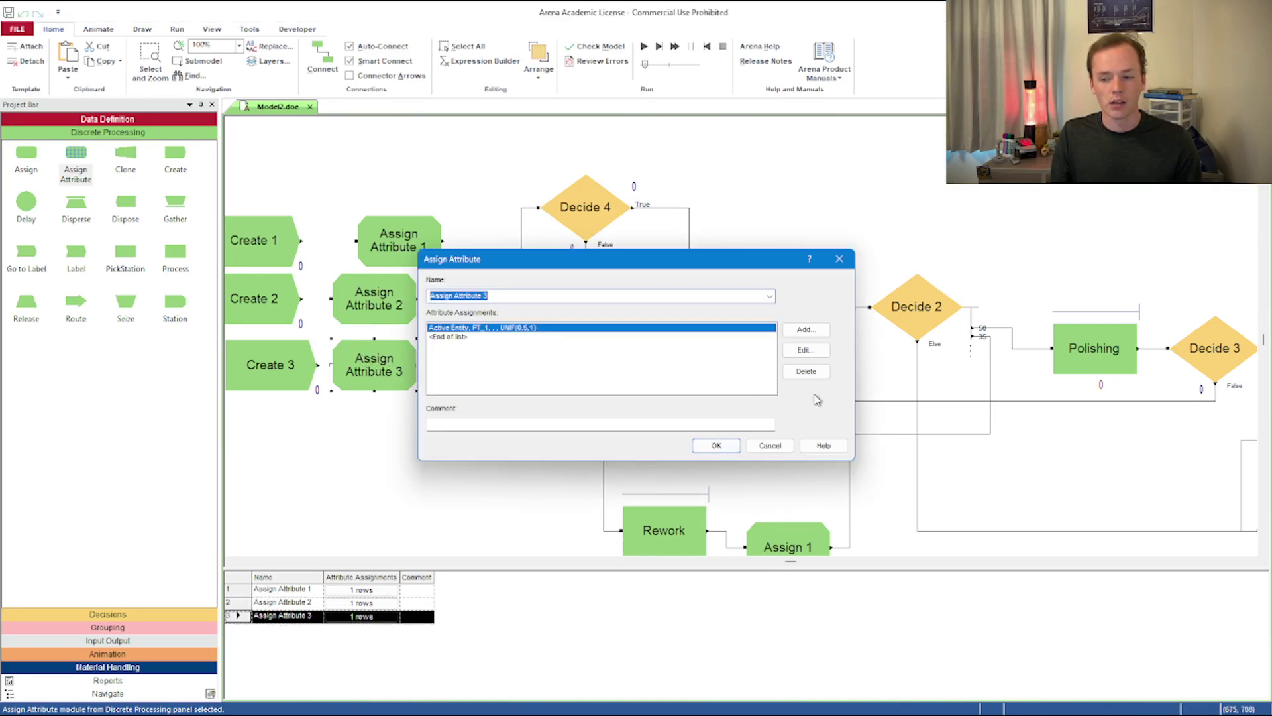
pyautogui.click(825, 352)
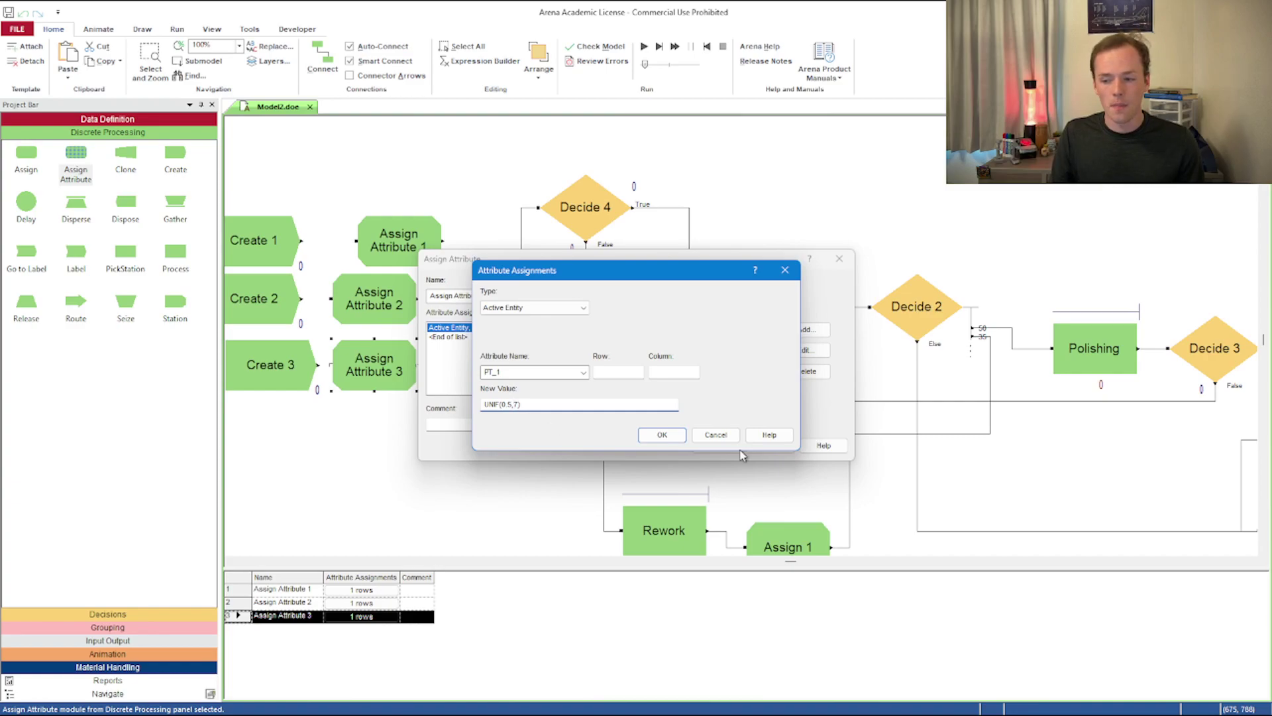
pyautogui.click(666, 435)
pyautogui.click(716, 445)
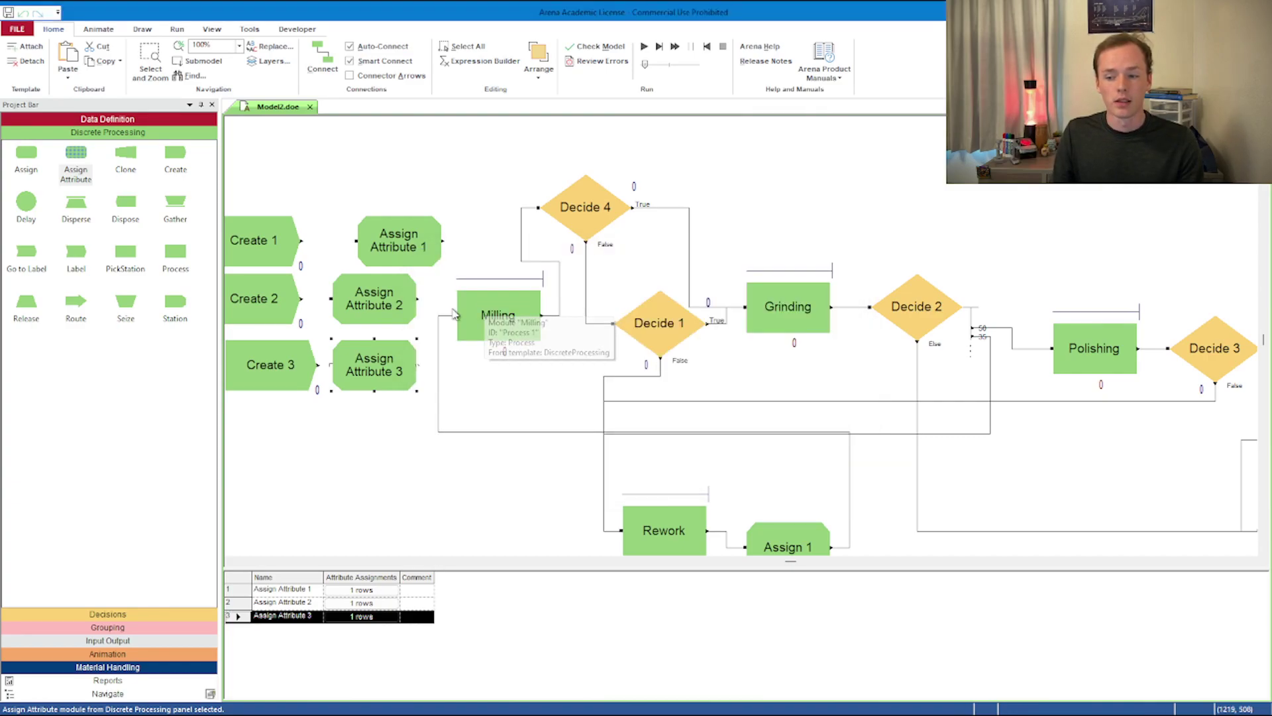
# - Set Milling's delay type to Expression PT_1 with units in Minutes
pyautogui.doubleClick(504, 317)
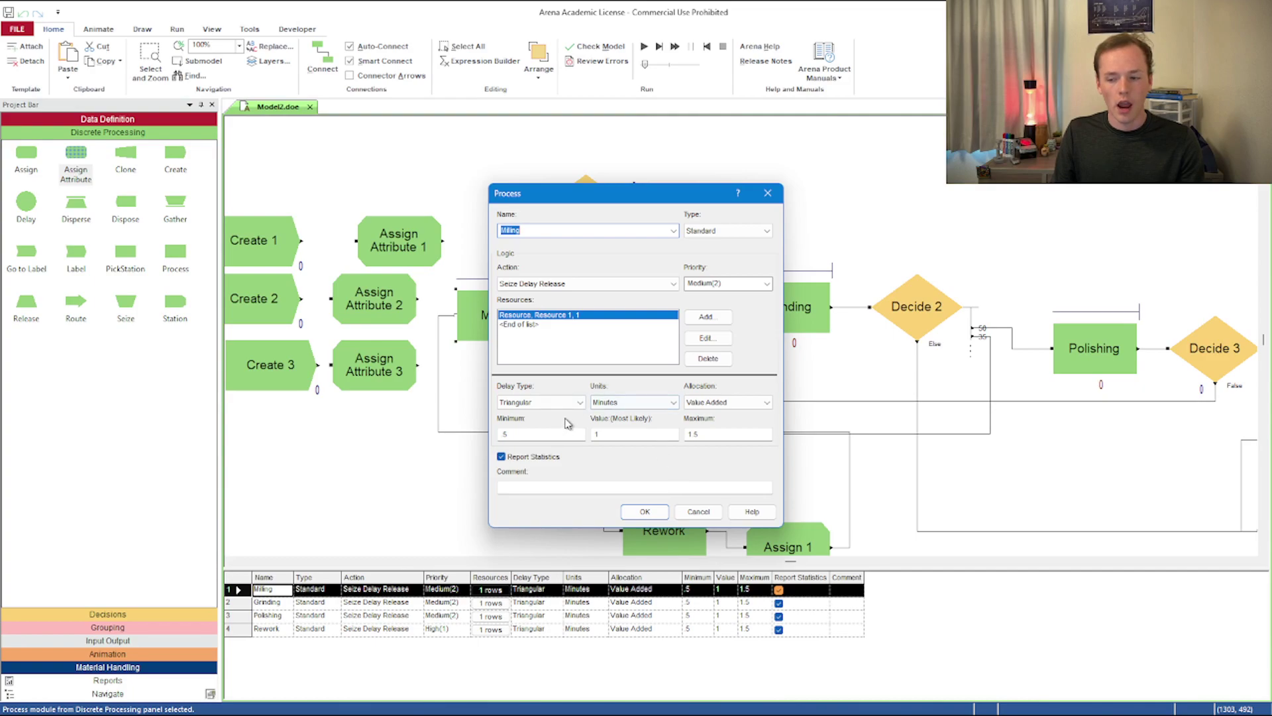
pyautogui.click(580, 402)
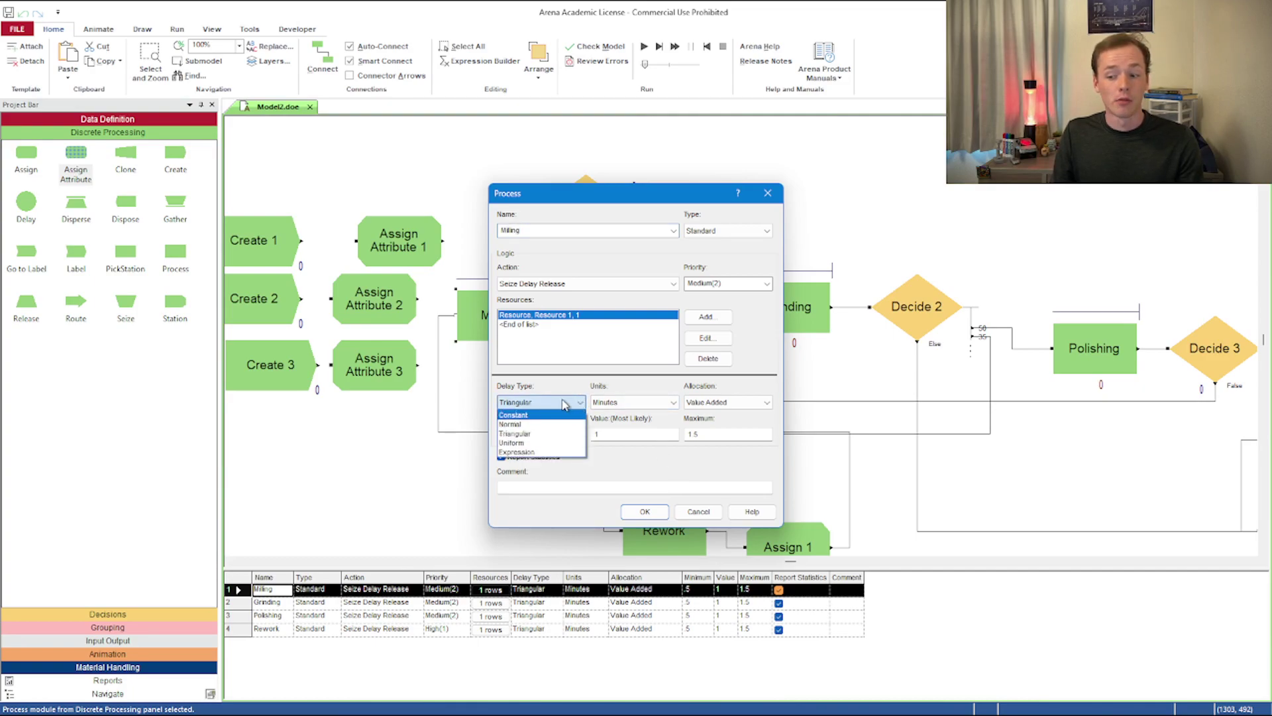
pyautogui.click(527, 453)
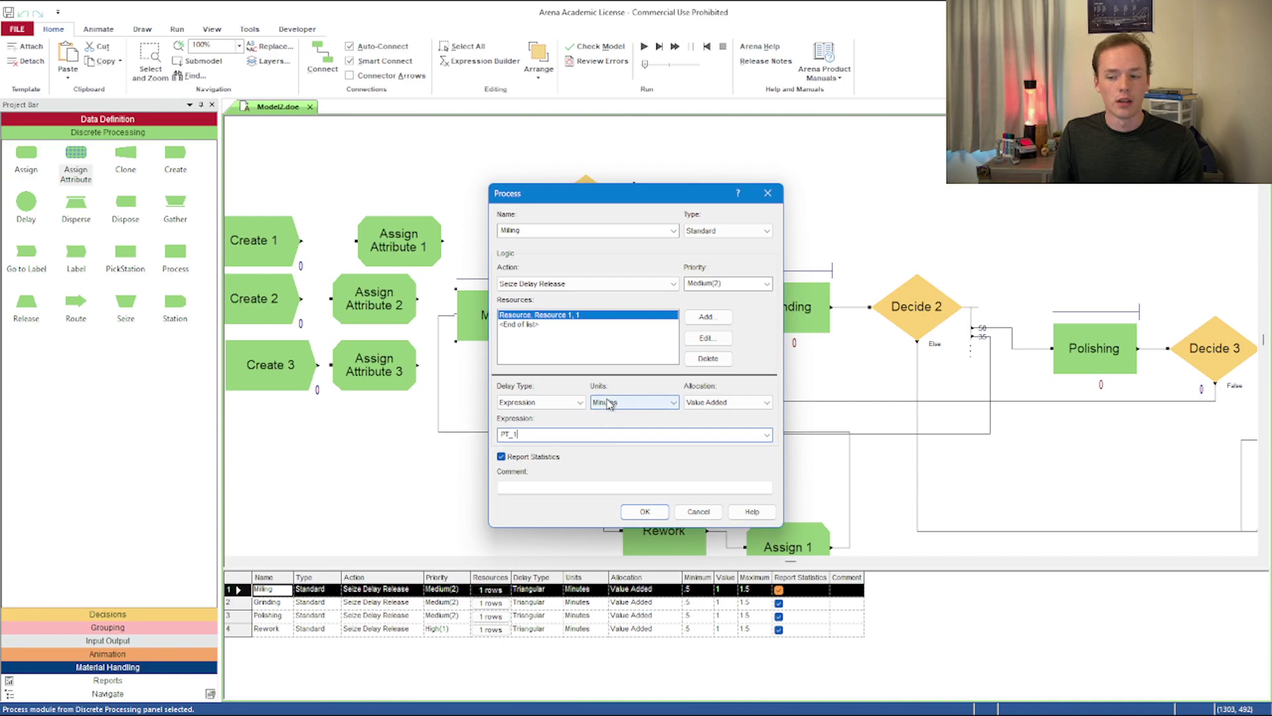
pyautogui.click(609, 404)
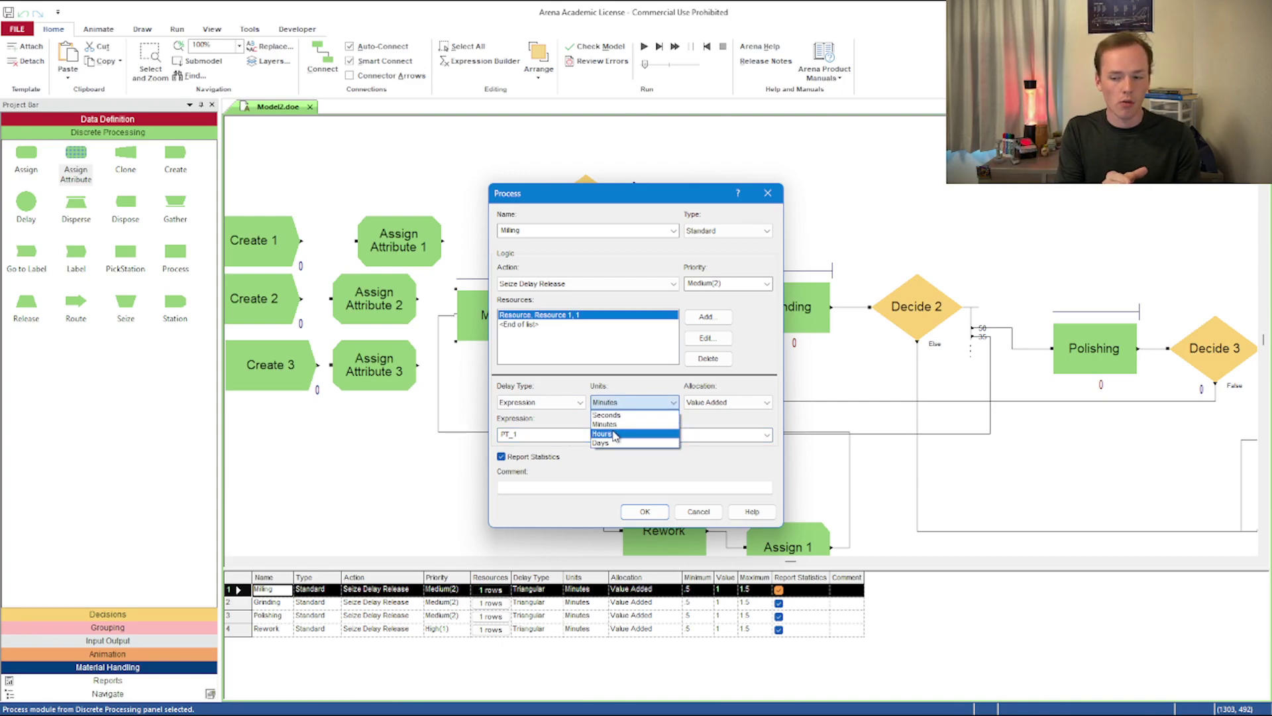
pyautogui.click(623, 424)
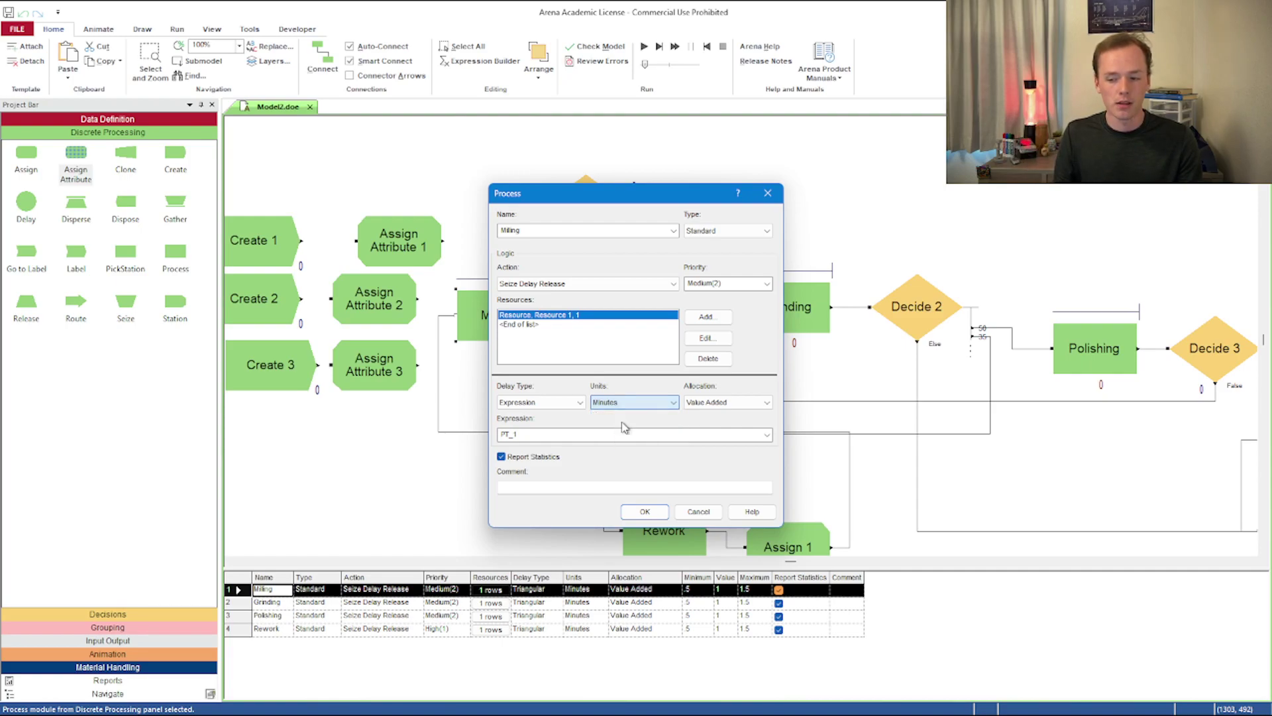
pyautogui.click(644, 512)
# - Connect Create 1, 2 and 3 to Assign Attribute 1, 2 and 3
pyautogui.click(377, 239)
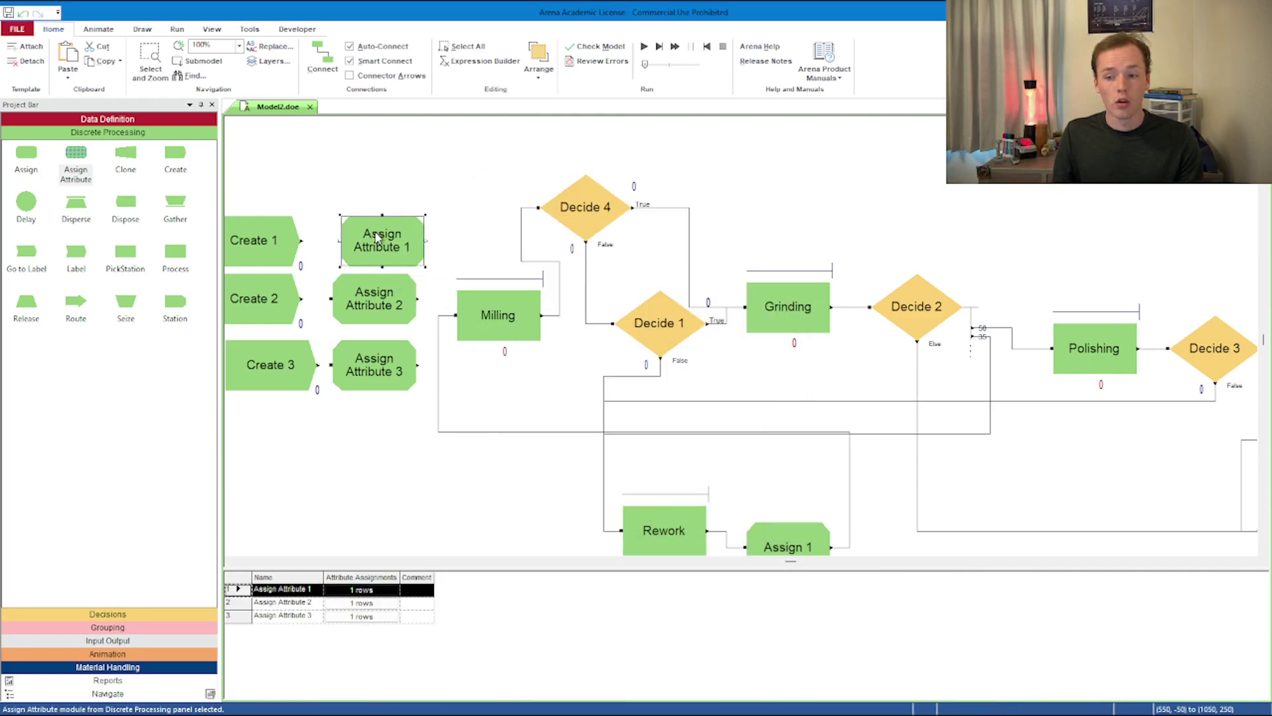
pyautogui.click(322, 59)
pyautogui.click(302, 239)
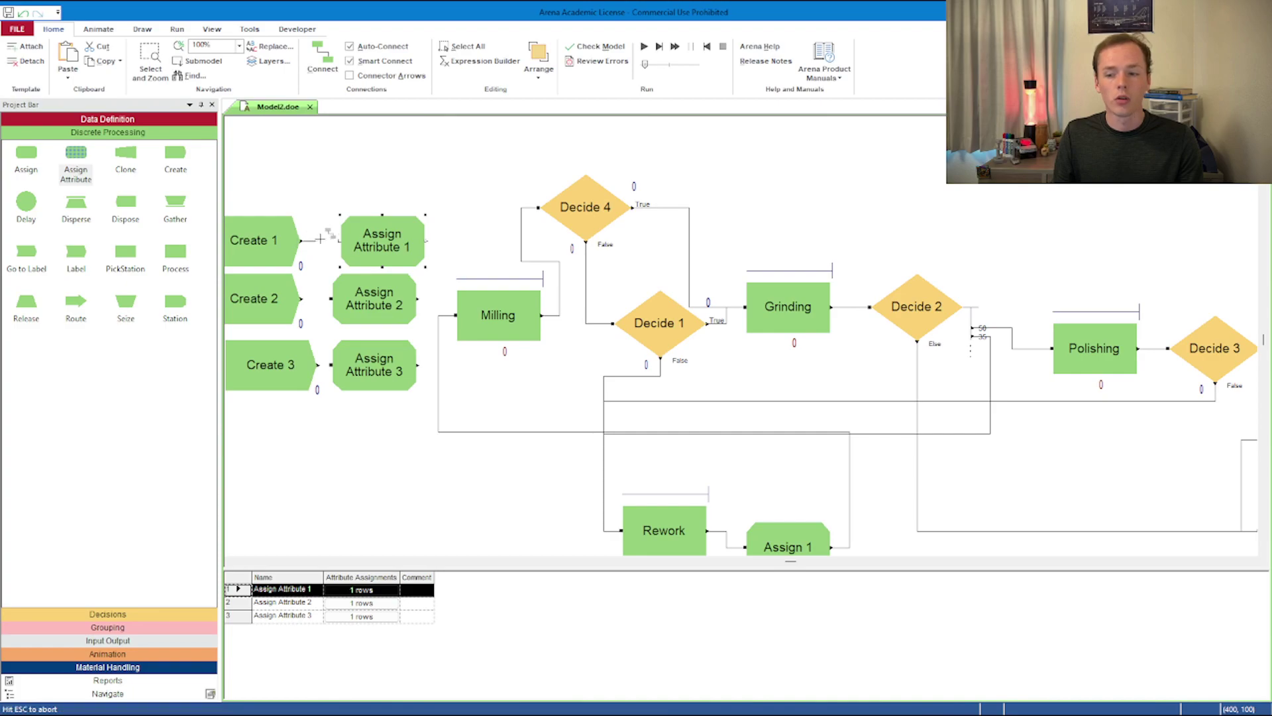
pyautogui.click(340, 239)
pyautogui.click(322, 60)
pyautogui.click(301, 298)
pyautogui.click(330, 298)
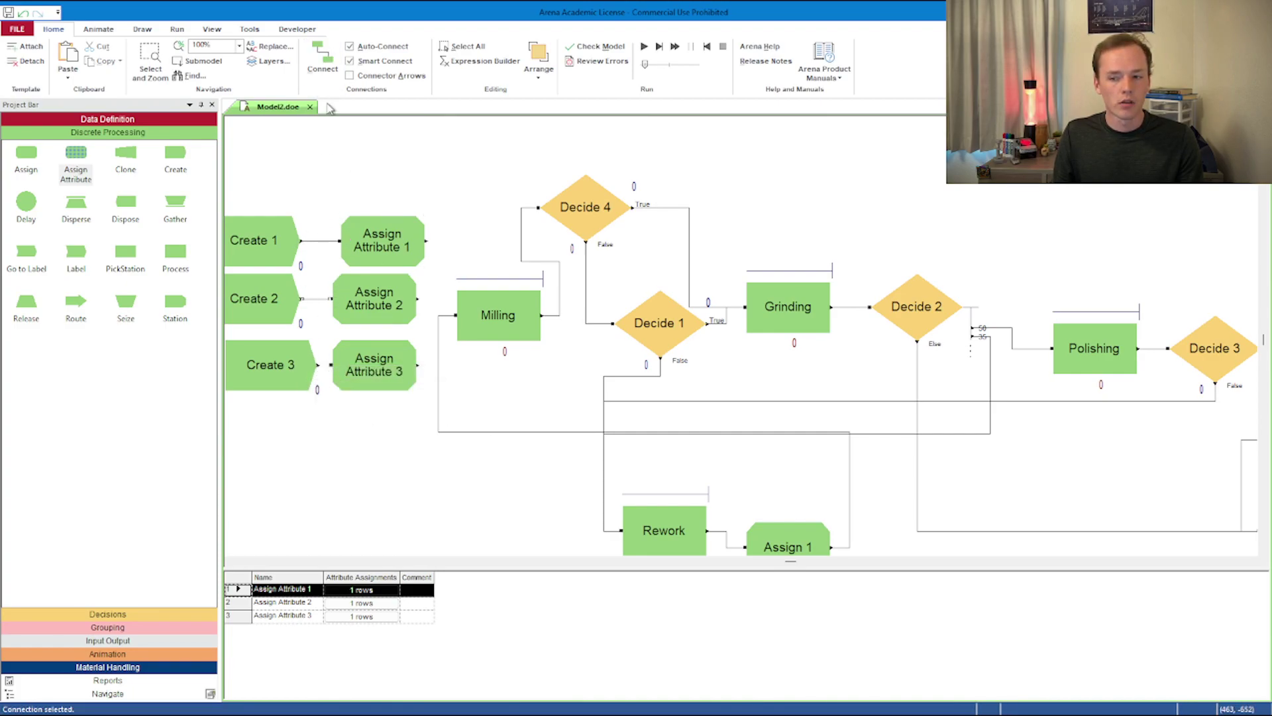
pyautogui.click(322, 60)
pyautogui.click(318, 364)
pyautogui.click(330, 364)
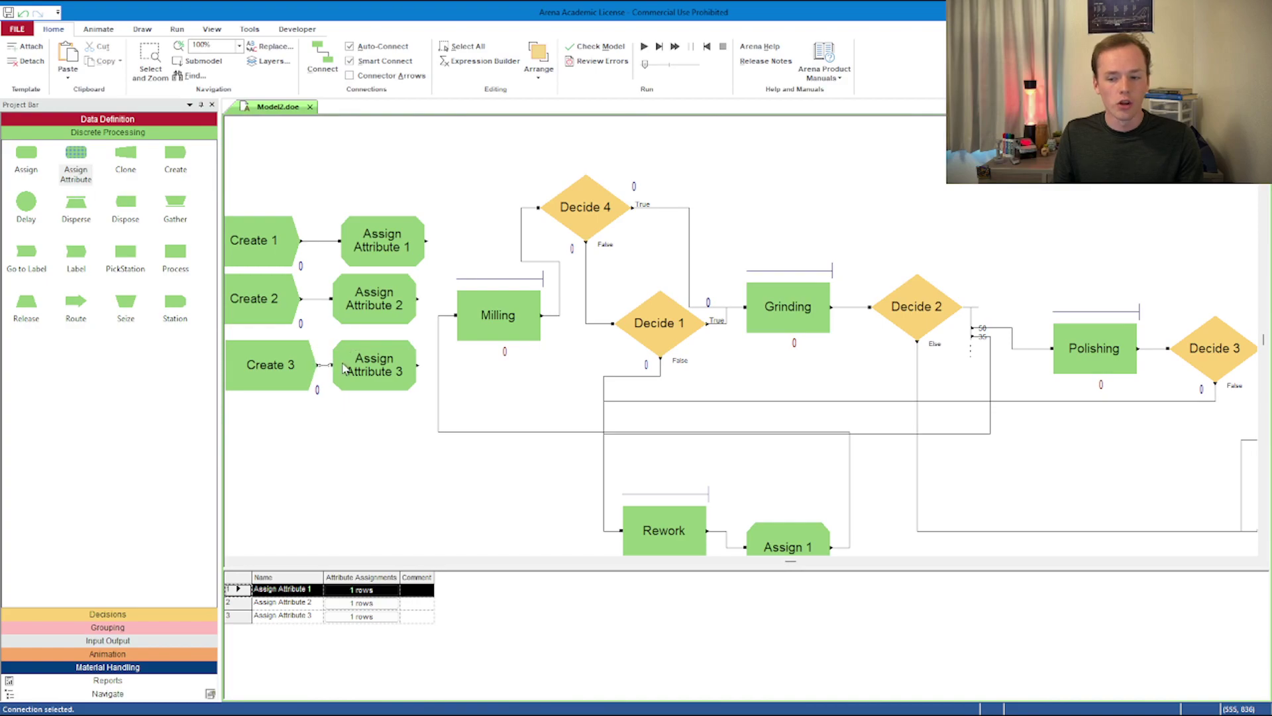
# - Connect all three Assign Attribute modules to Milling and start the simulation run
pyautogui.click(323, 60)
pyautogui.click(426, 240)
pyautogui.click(456, 314)
pyautogui.click(322, 60)
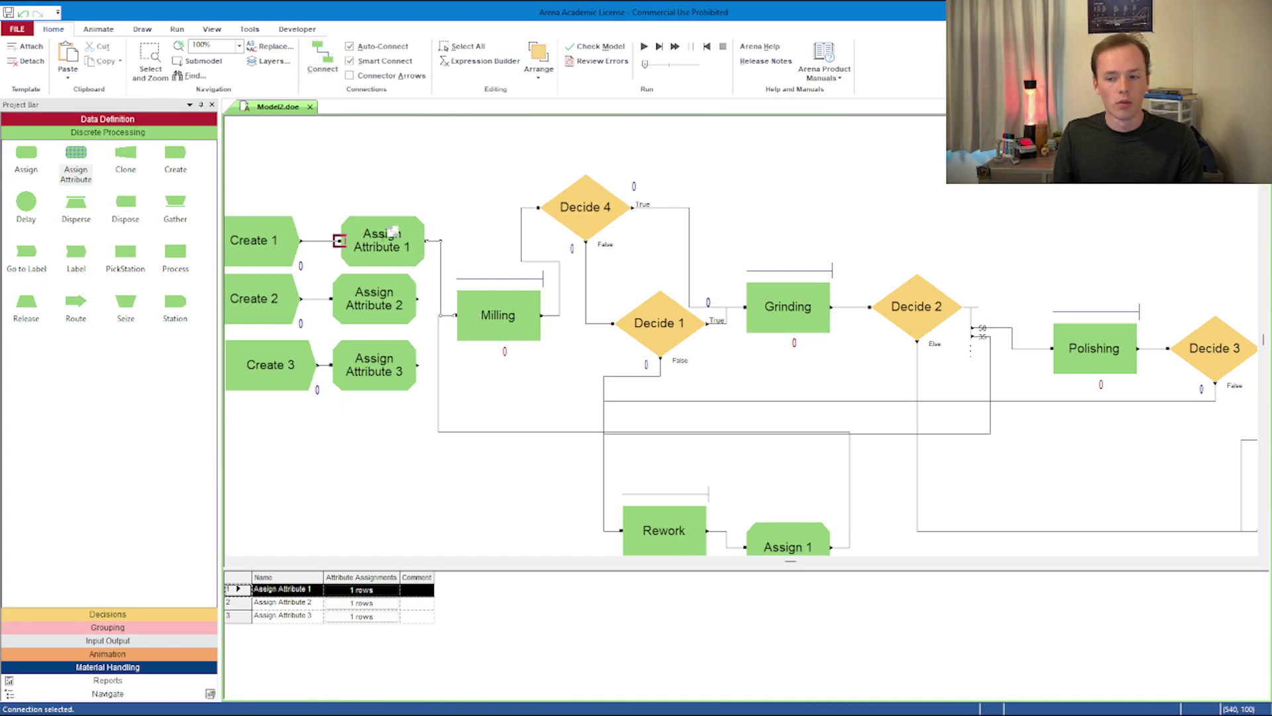
pyautogui.click(455, 315)
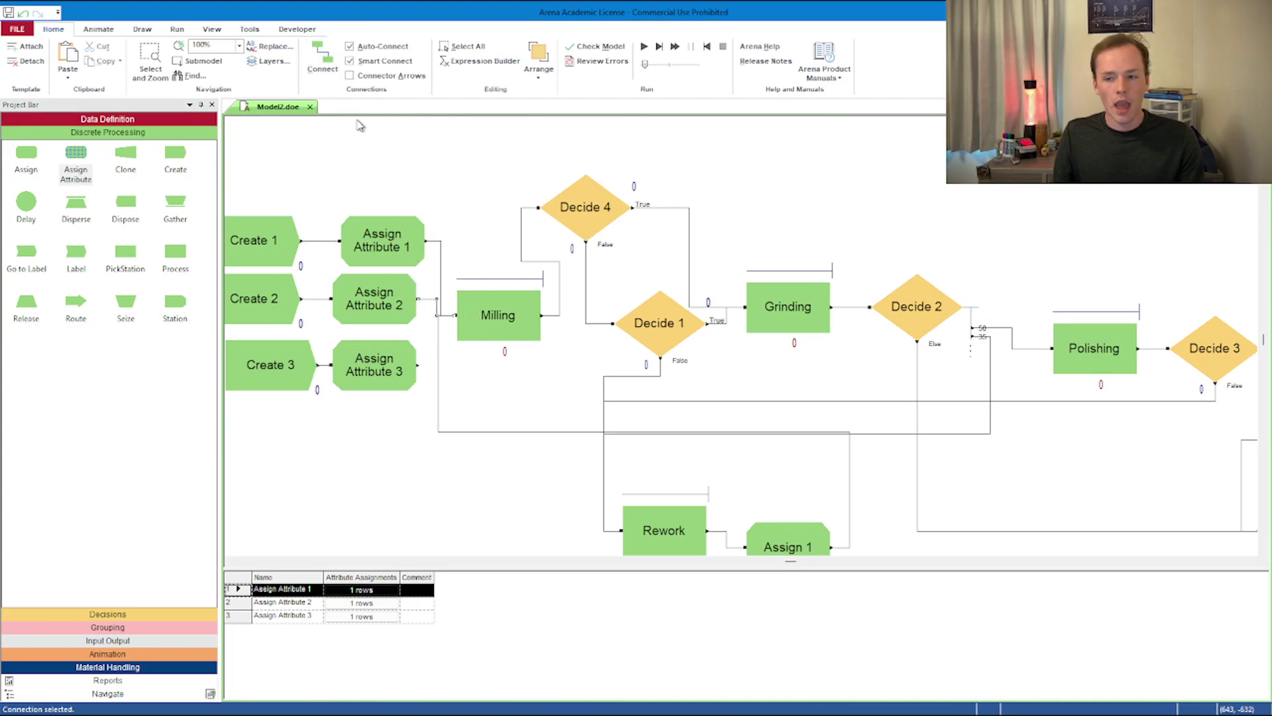
pyautogui.click(322, 59)
pyautogui.click(455, 315)
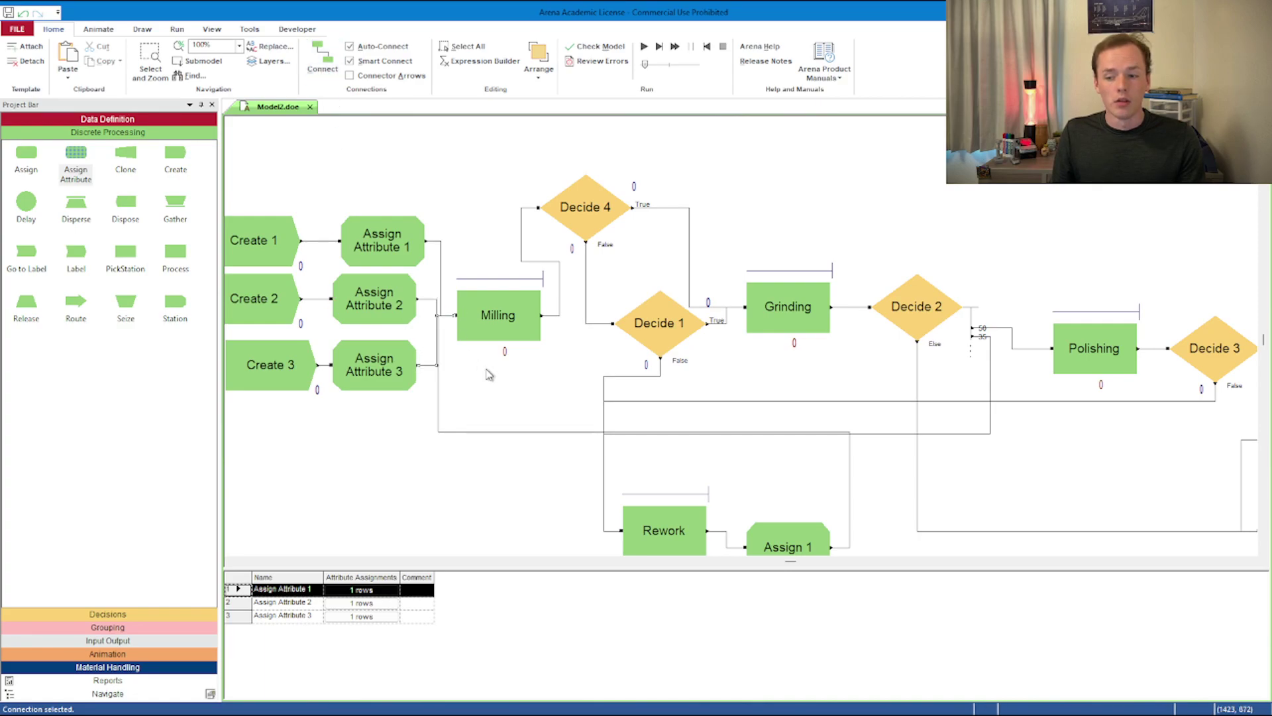
pyautogui.click(644, 47)
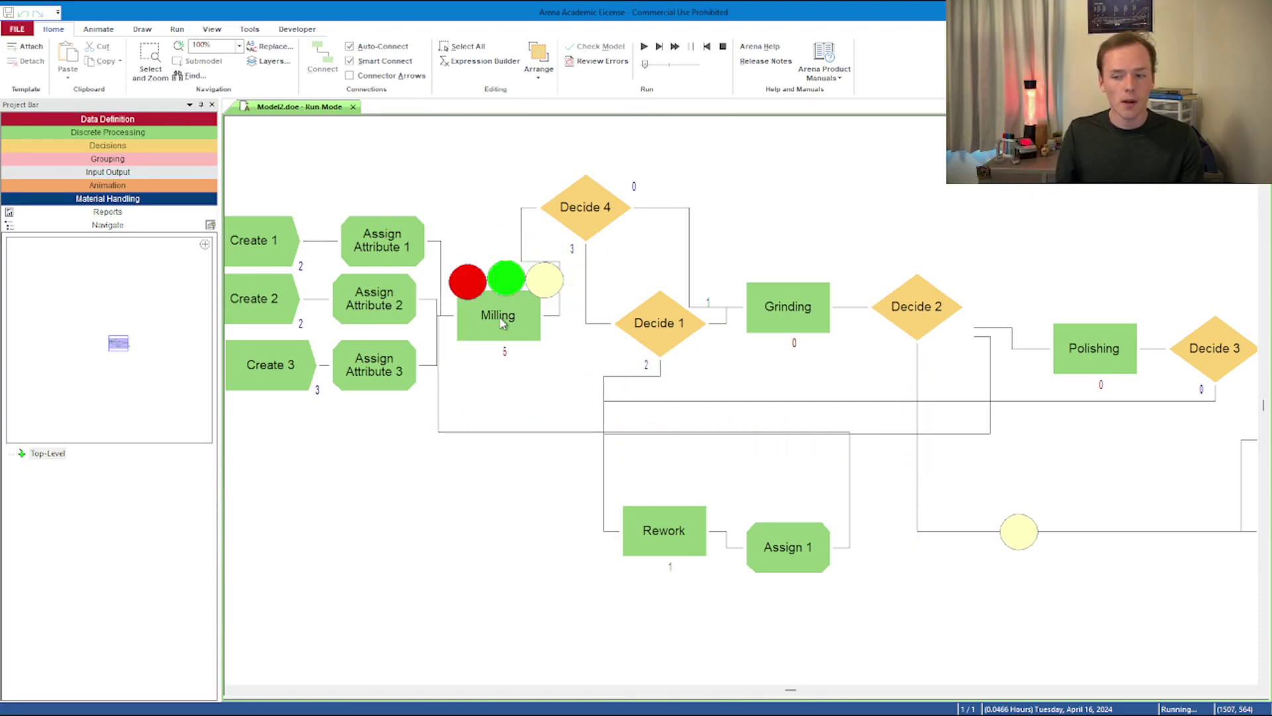
# - Pause the run and view Entity 2's user-defined attributes: PT_1 0.679659, Reworked 1
pyautogui.click(691, 46)
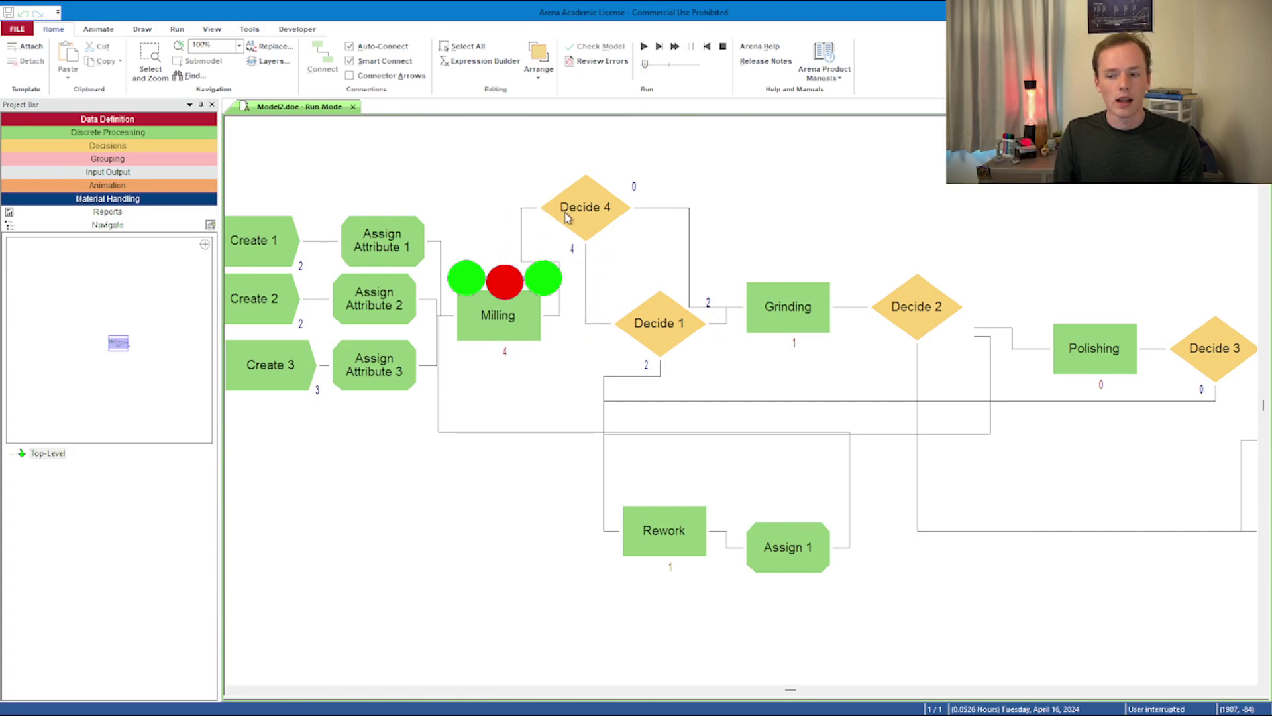
pyautogui.doubleClick(505, 281)
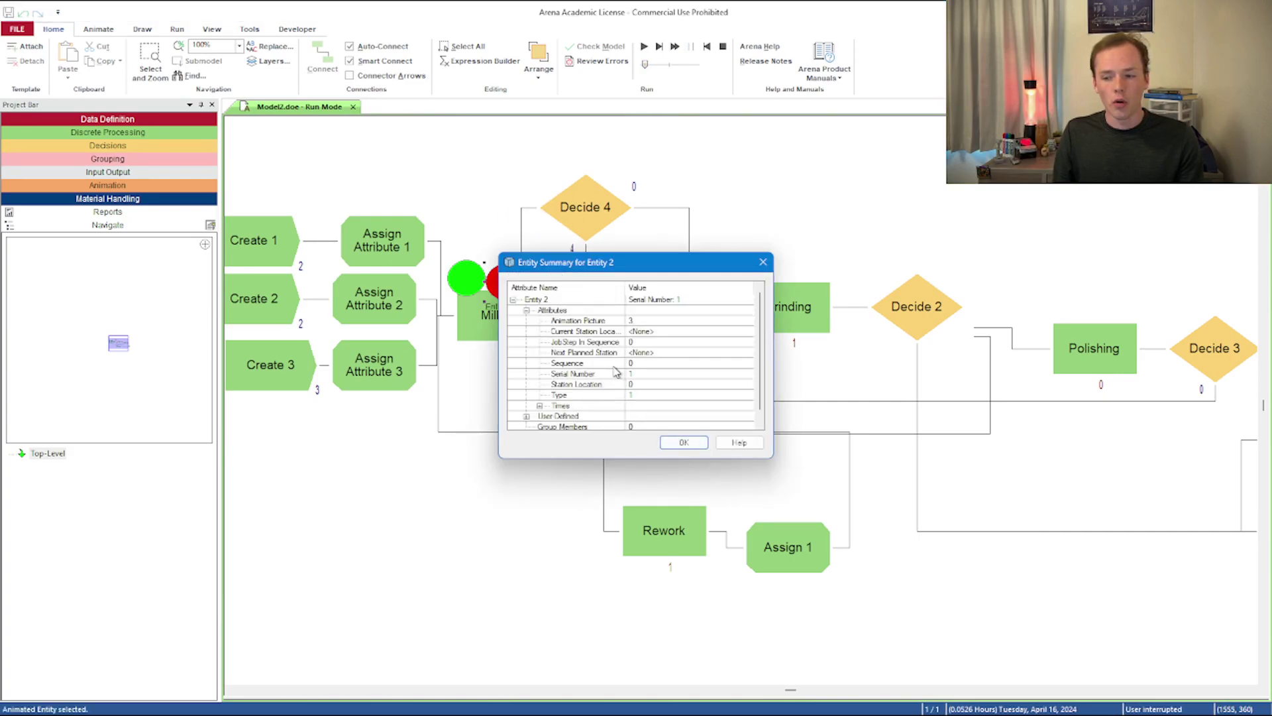
pyautogui.scroll(-1, 561, 393)
pyautogui.click(526, 406)
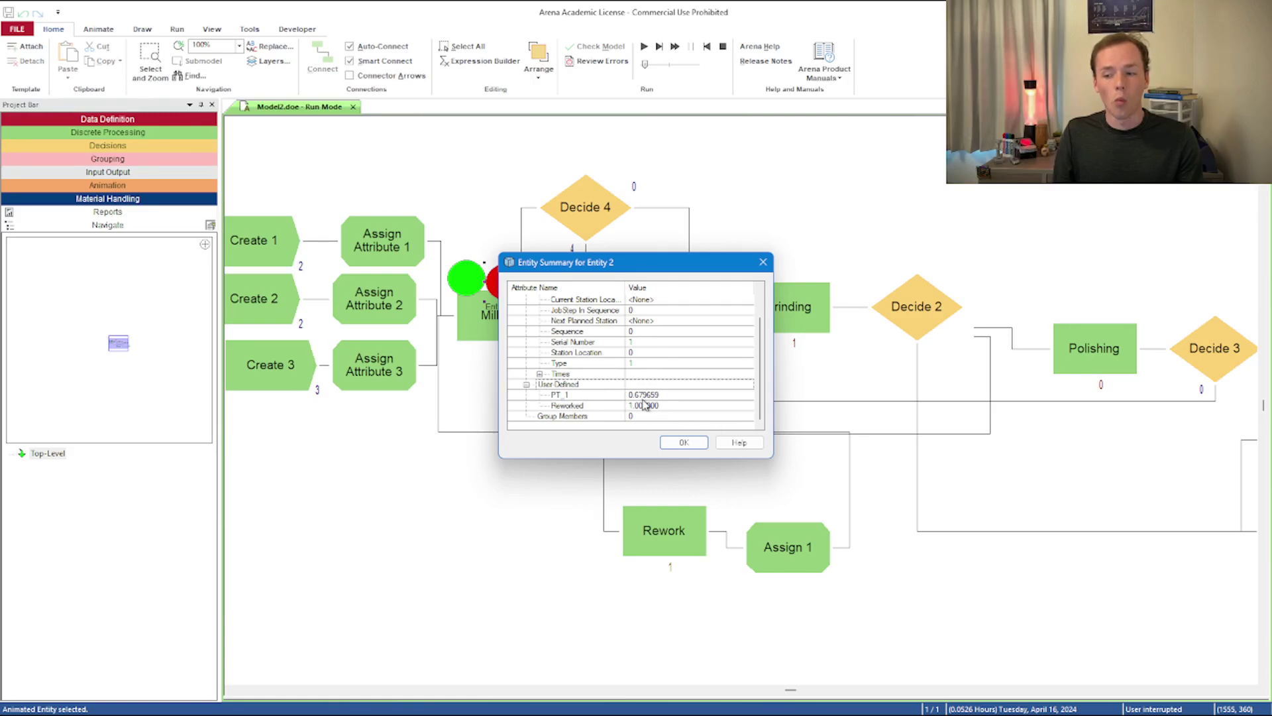
pyautogui.scroll(1, 648, 390)
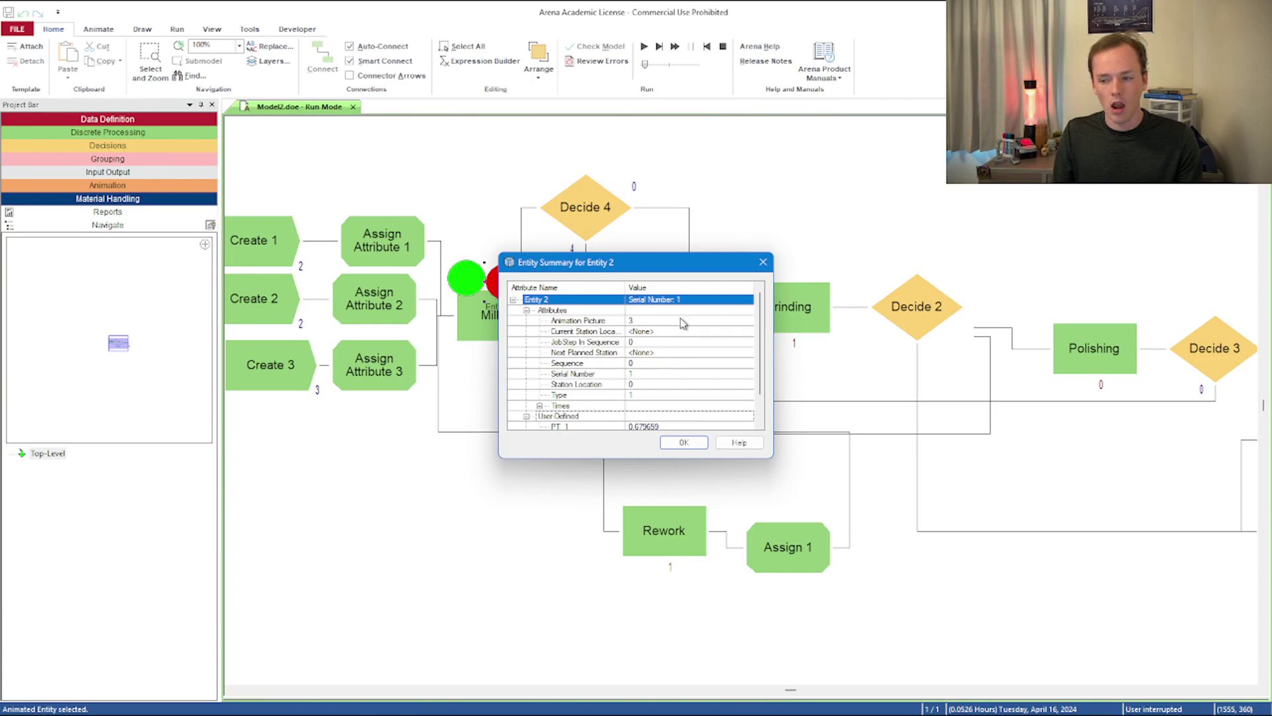
pyautogui.scroll(-1, 683, 323)
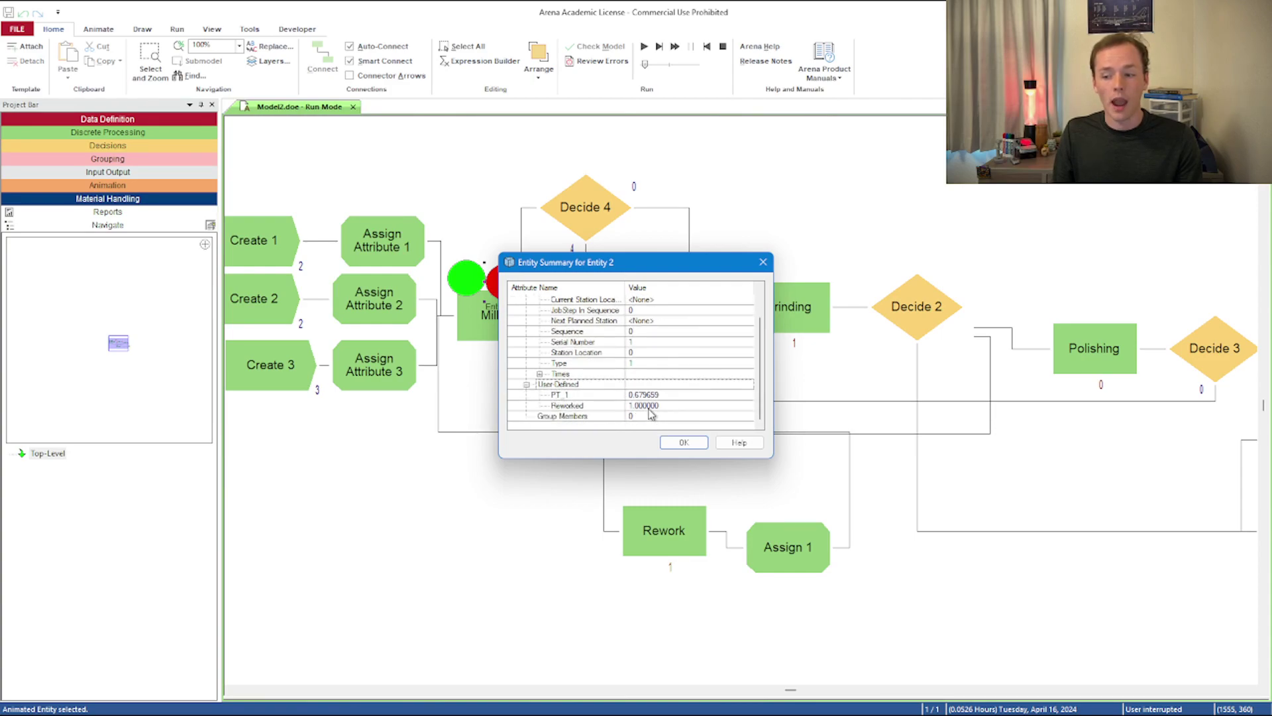
pyautogui.click(666, 442)
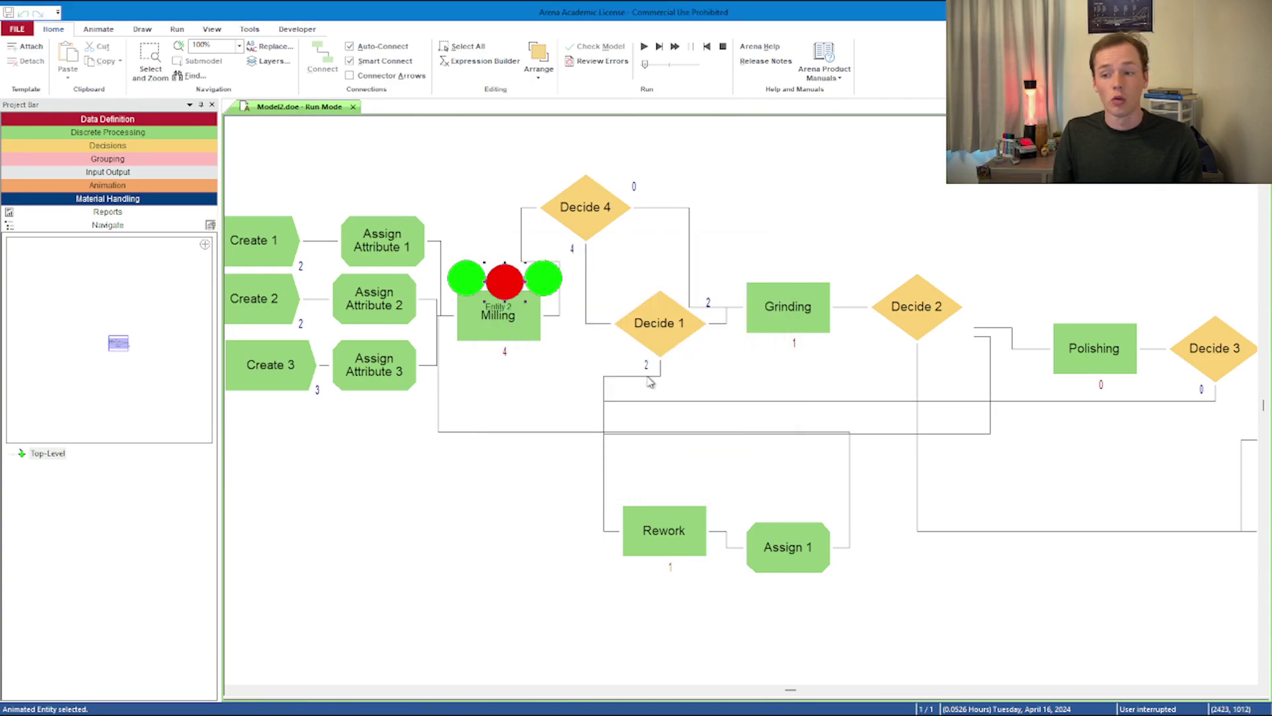
# - Fast-forward the 24-hour replication to completion, view the report, then end the run
pyautogui.click(644, 47)
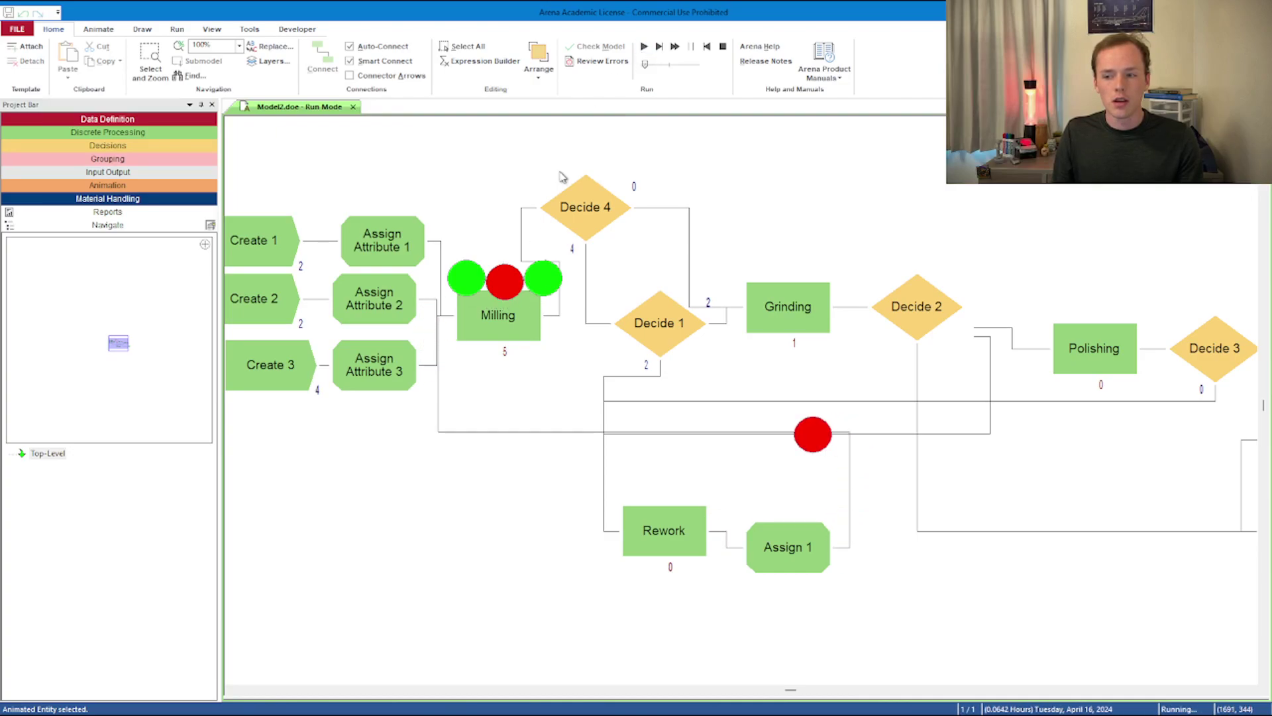
pyautogui.moveTo(645, 64); pyautogui.dragTo(652, 64)
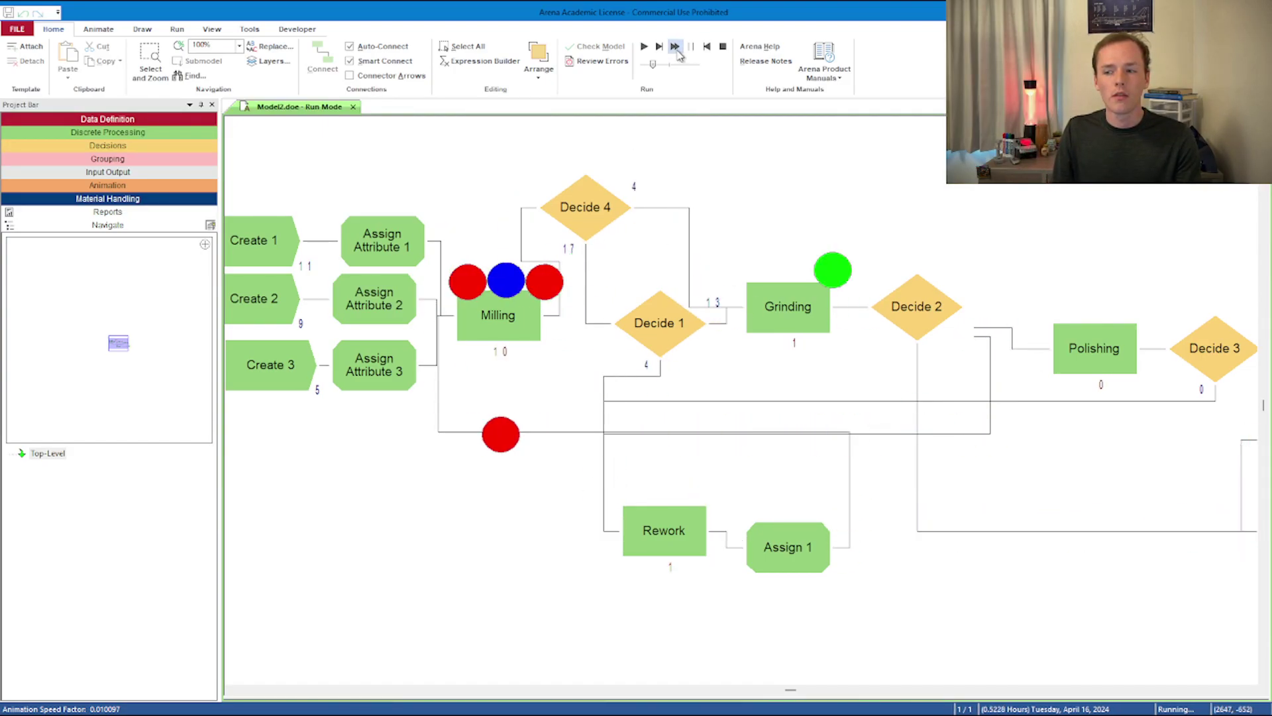
pyautogui.click(676, 49)
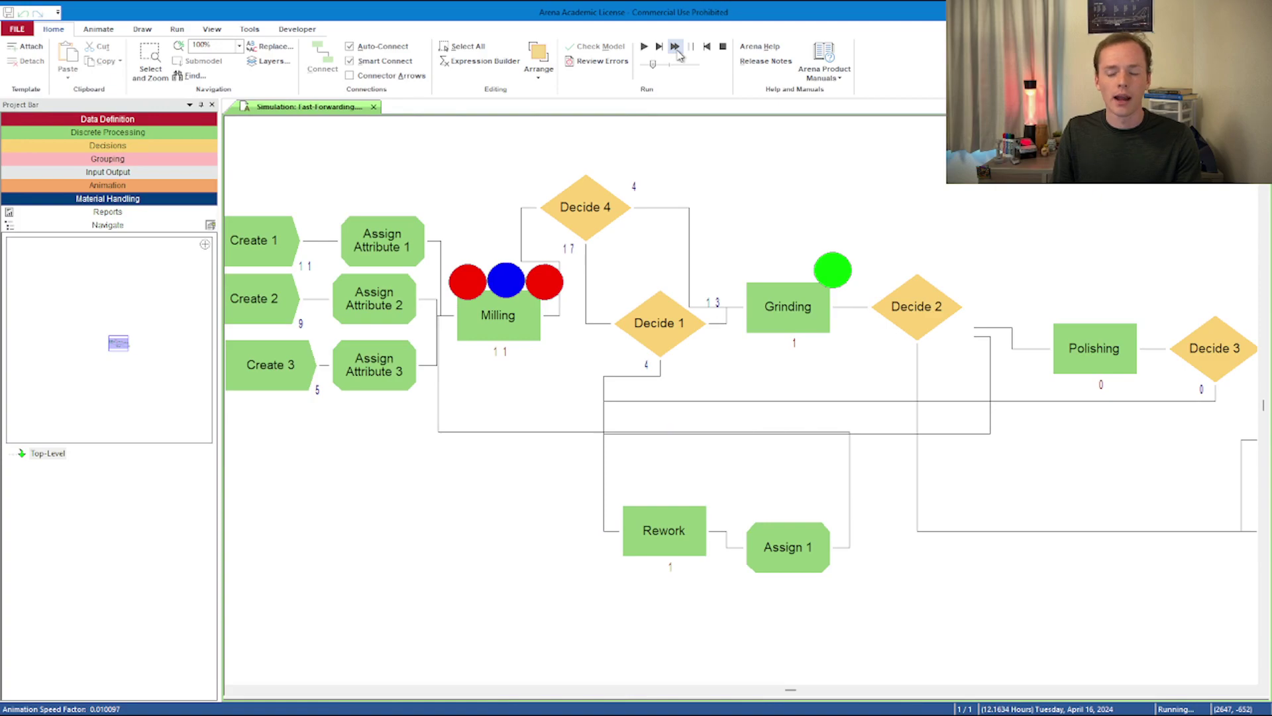
pyautogui.click(651, 391)
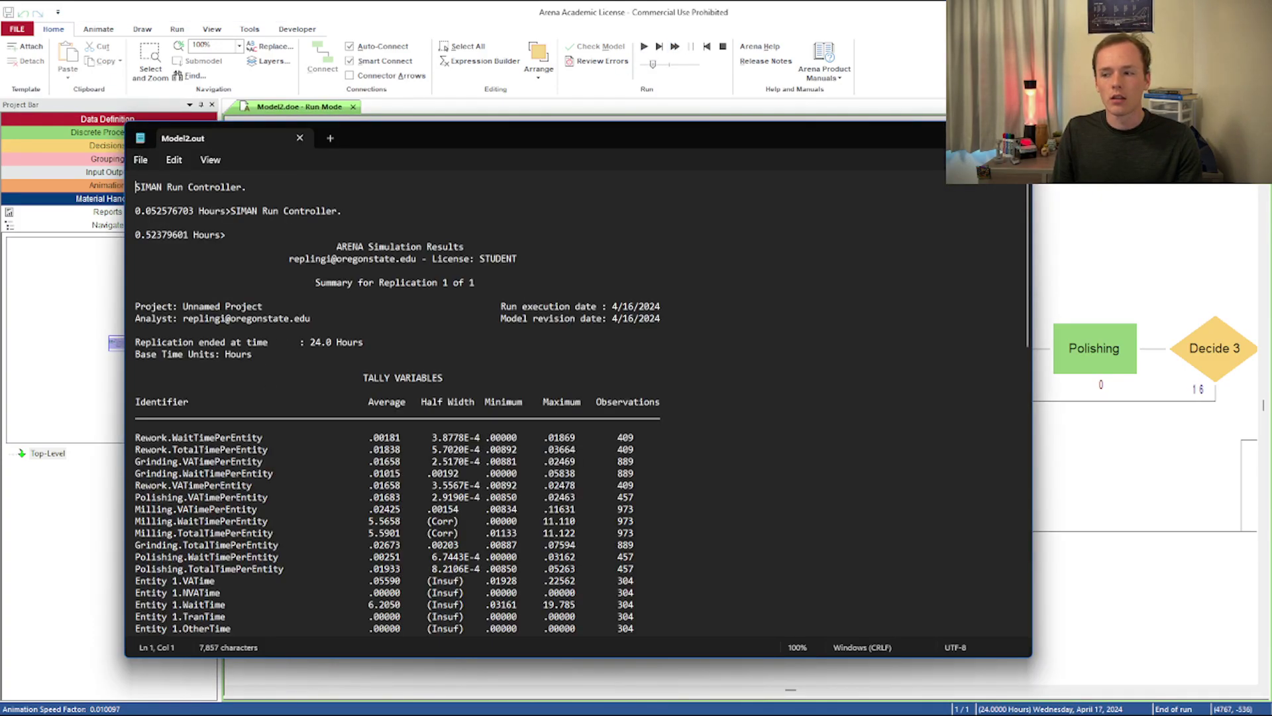
pyautogui.click(300, 138)
pyautogui.click(723, 47)
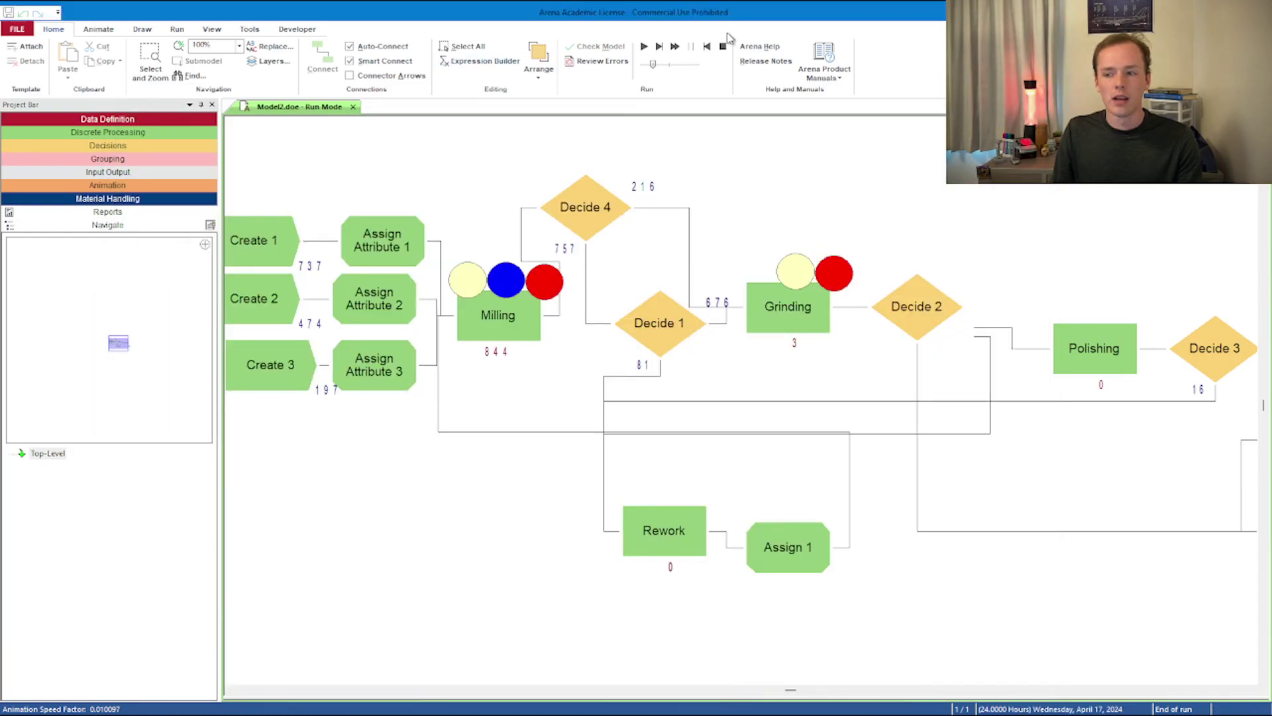
# - Set the replication's Base Time Units to Minutes in Run Setup
pyautogui.click(177, 29)
pyautogui.click(434, 74)
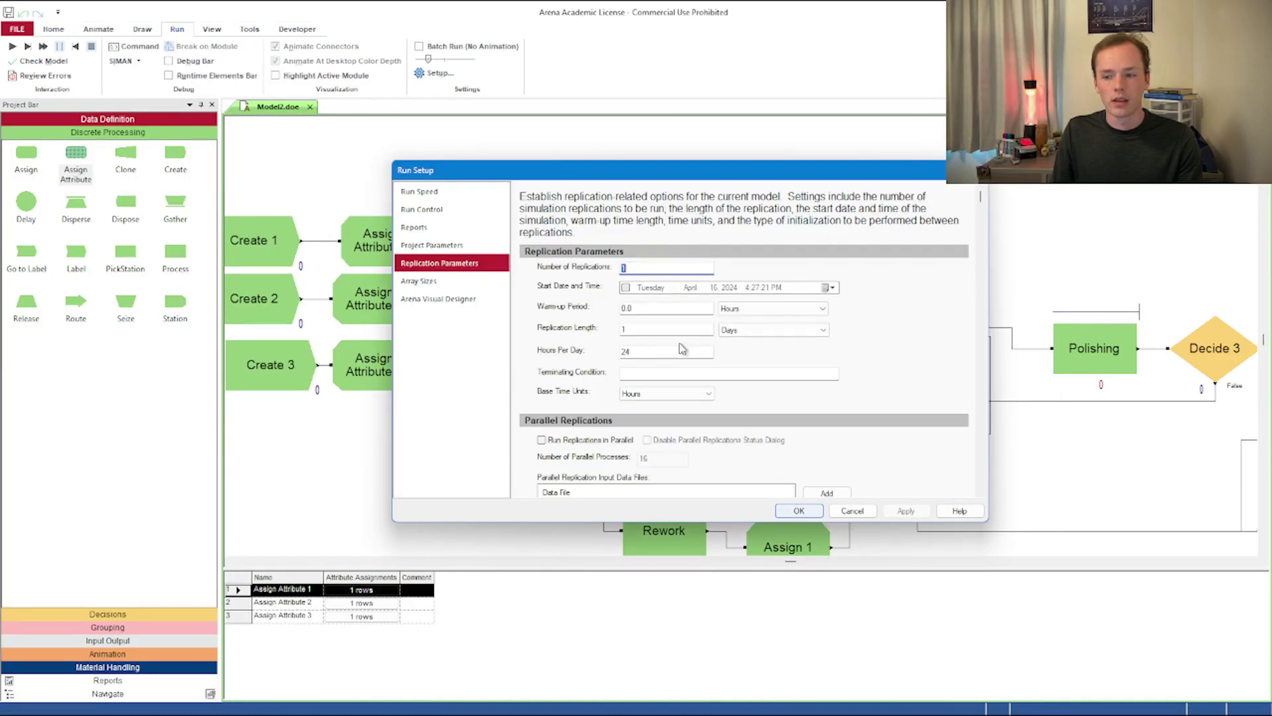
pyautogui.click(704, 393)
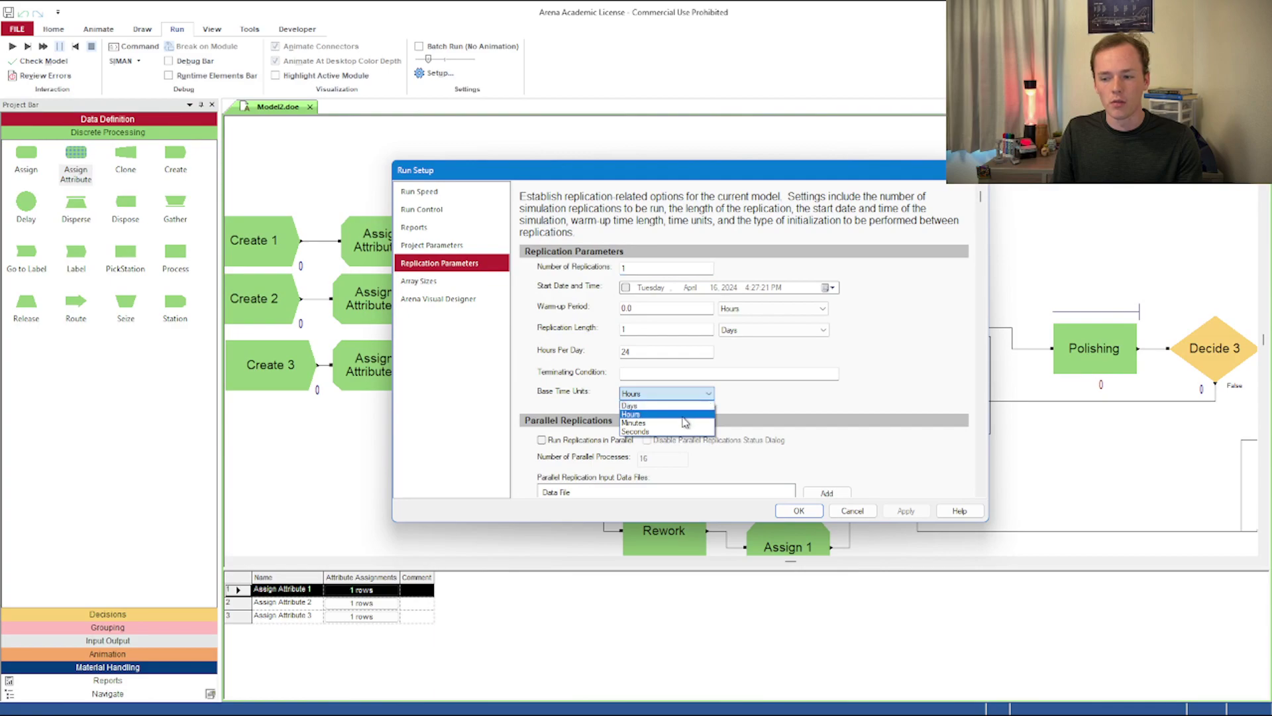
pyautogui.click(687, 420)
pyautogui.click(836, 516)
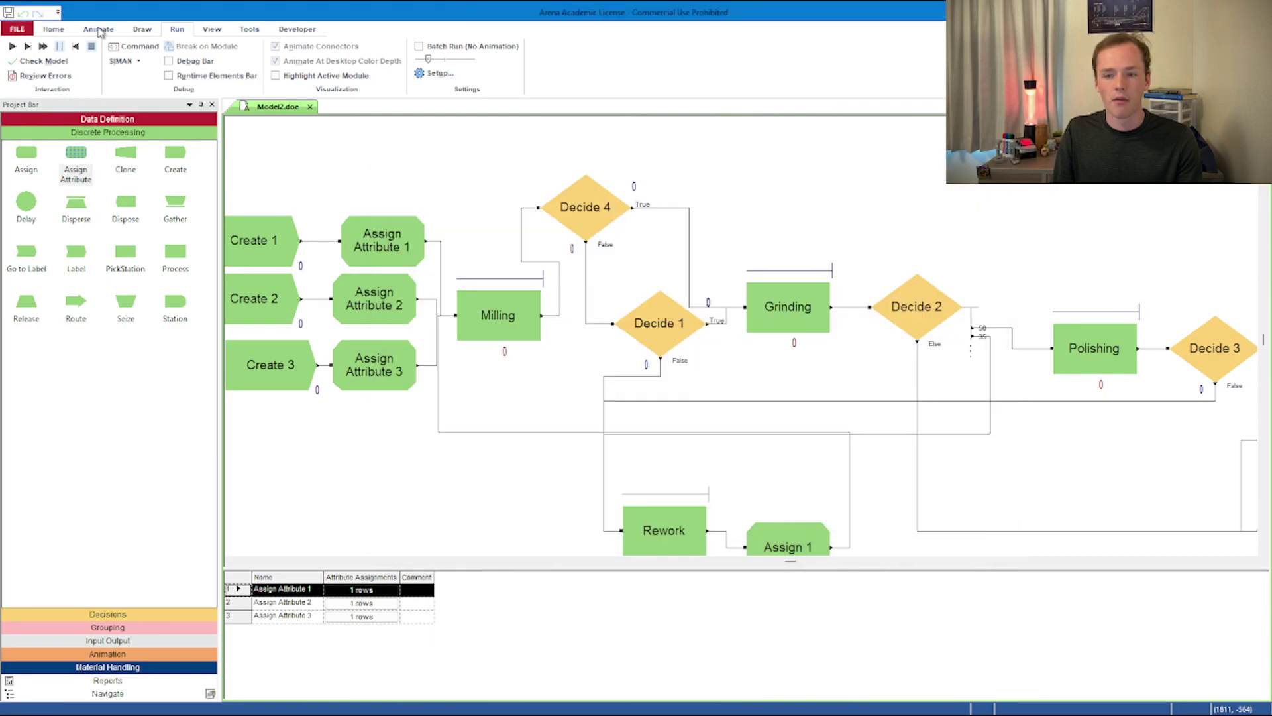
# - Rerun the simulation to the end and highlight the Milling.VATimePerEntity result line
pyautogui.click(54, 31)
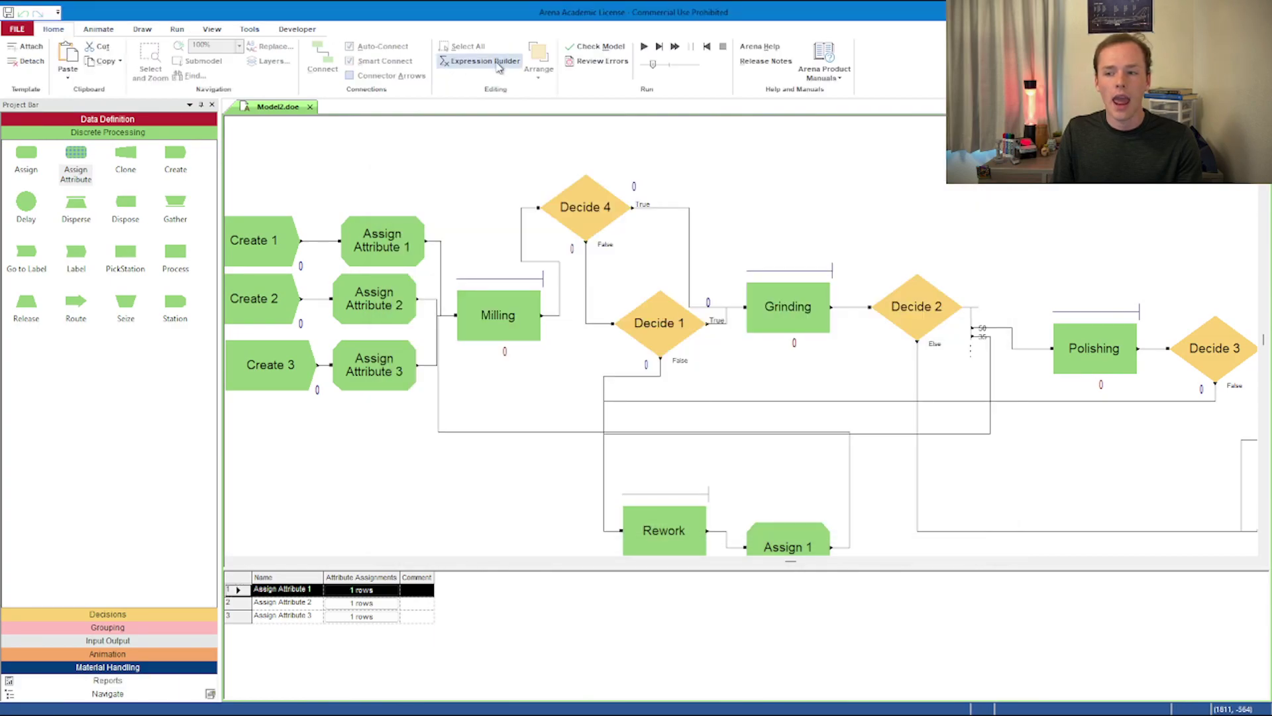
pyautogui.click(645, 47)
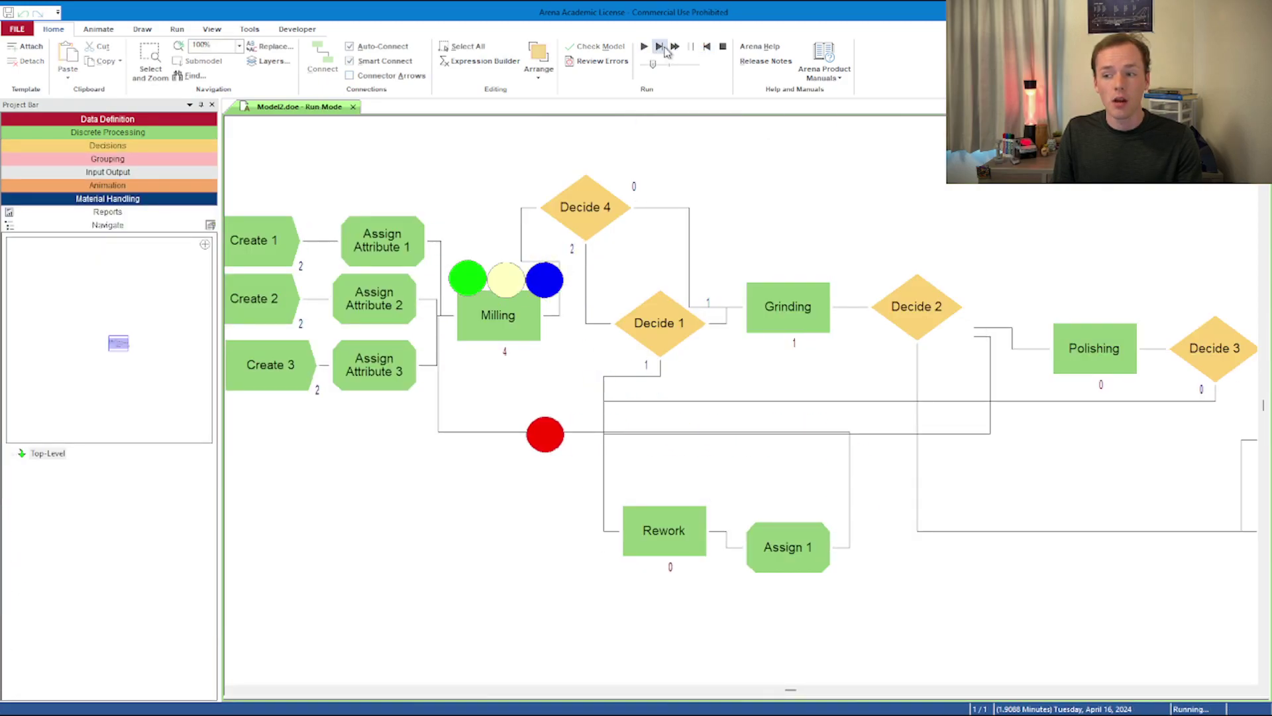
pyautogui.click(675, 47)
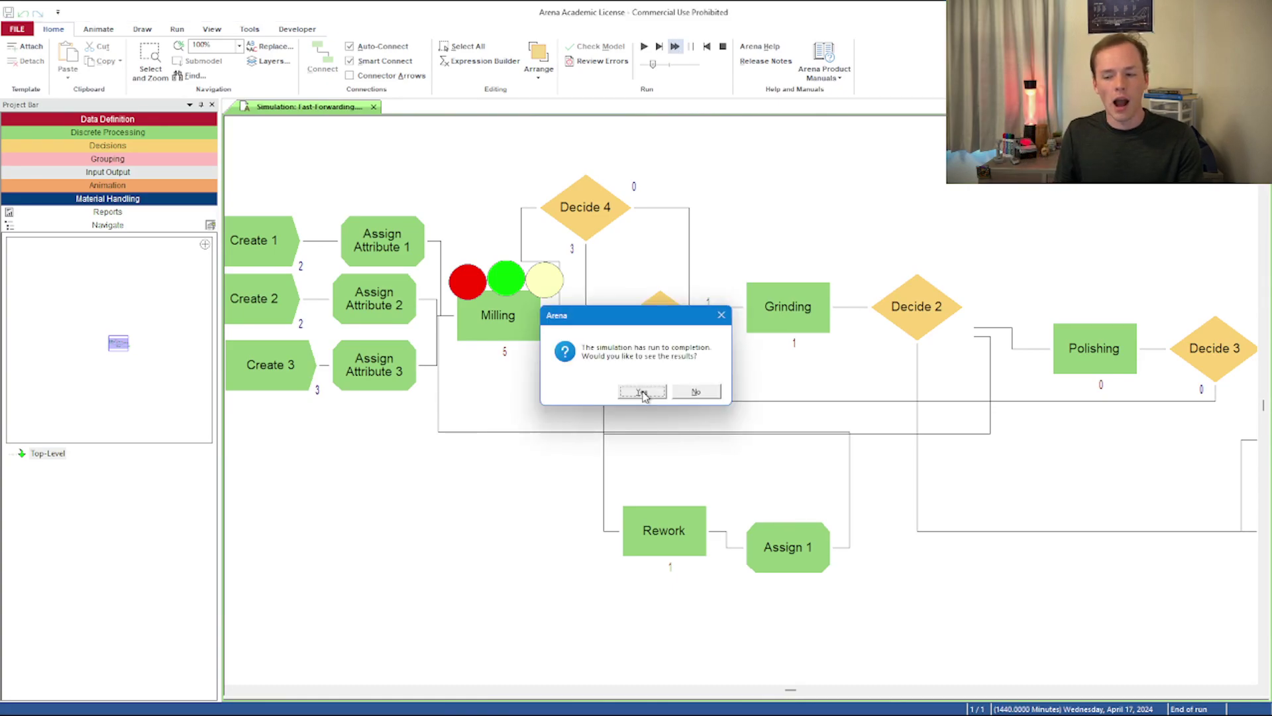
pyautogui.click(642, 391)
pyautogui.scroll(-3, 320, 475)
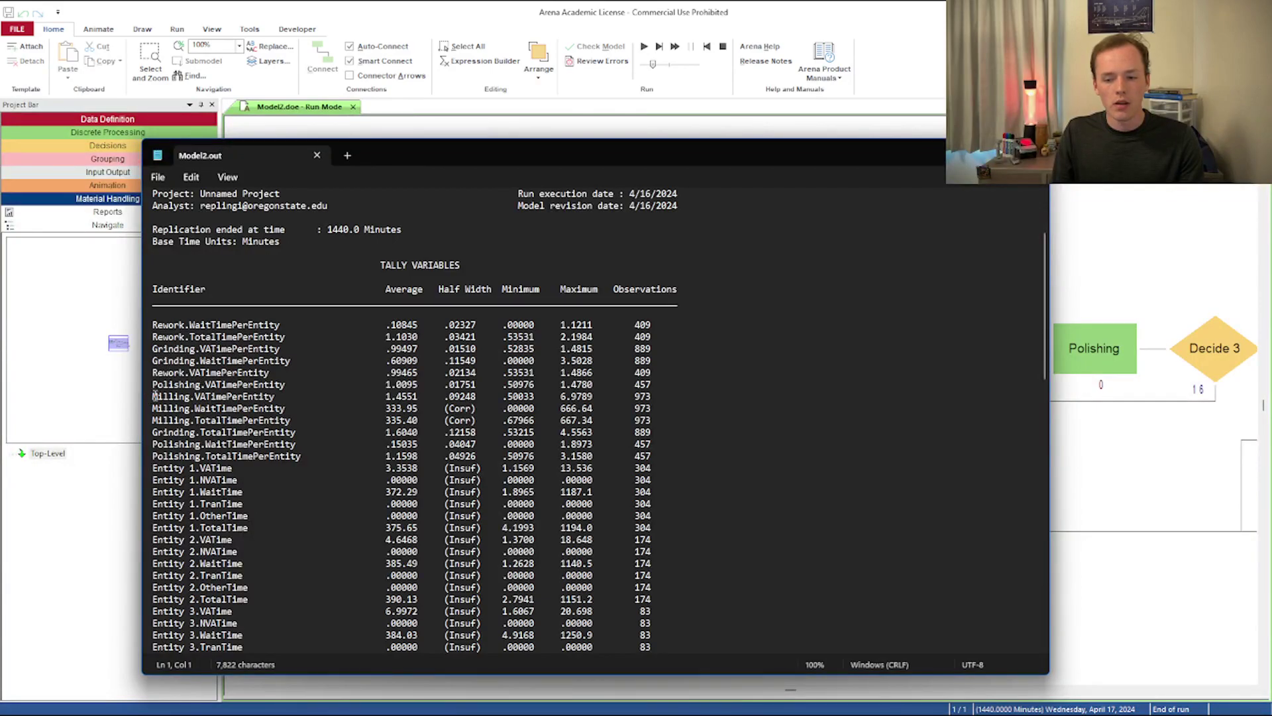
pyautogui.moveTo(153, 396); pyautogui.dragTo(409, 396)
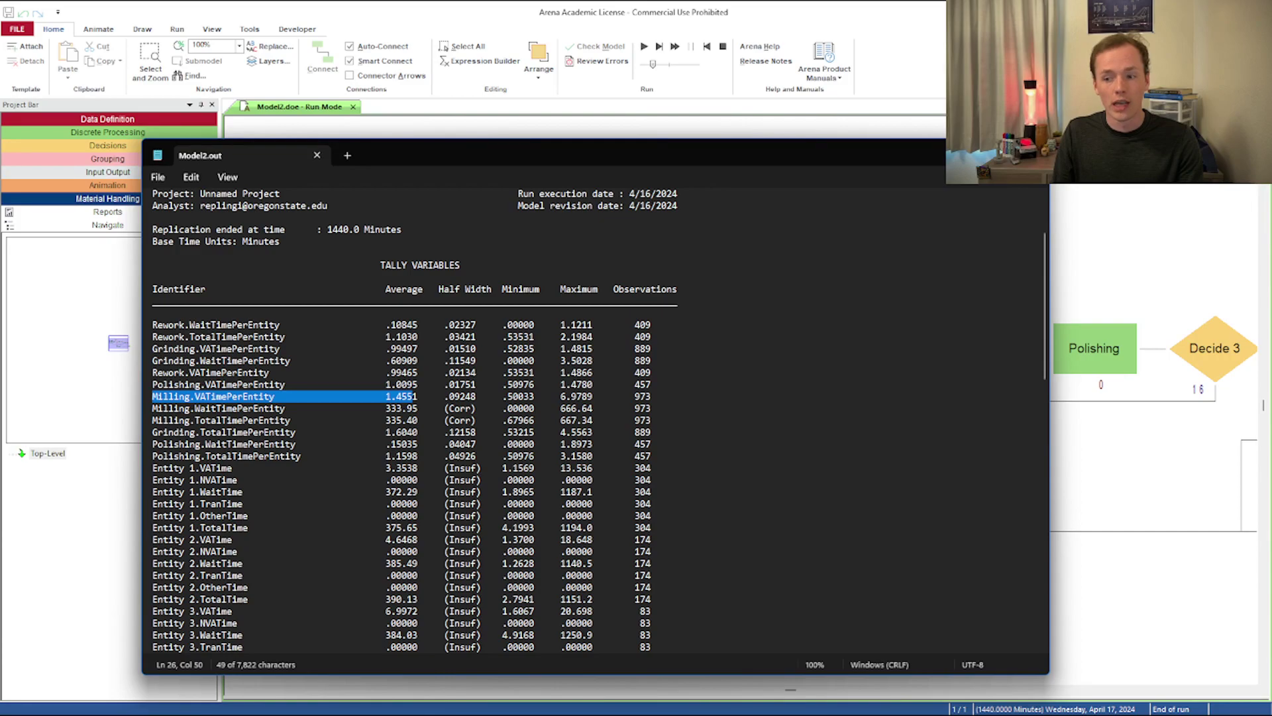
pyautogui.hotkey('alt', 'Tab')
# - Nudge Assign Attribute 2 and 3 right and move Assign Attribute 1 up and left
pyautogui.click(316, 324)
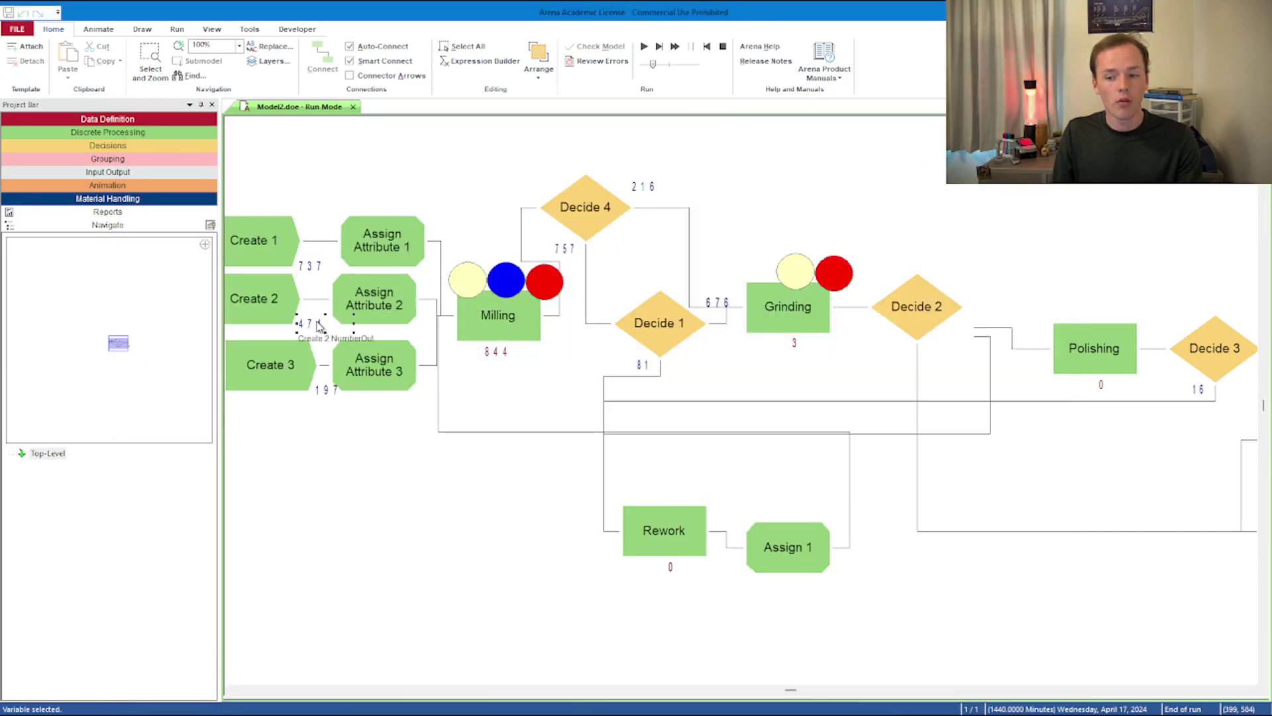
pyautogui.click(397, 249)
pyautogui.click(393, 302)
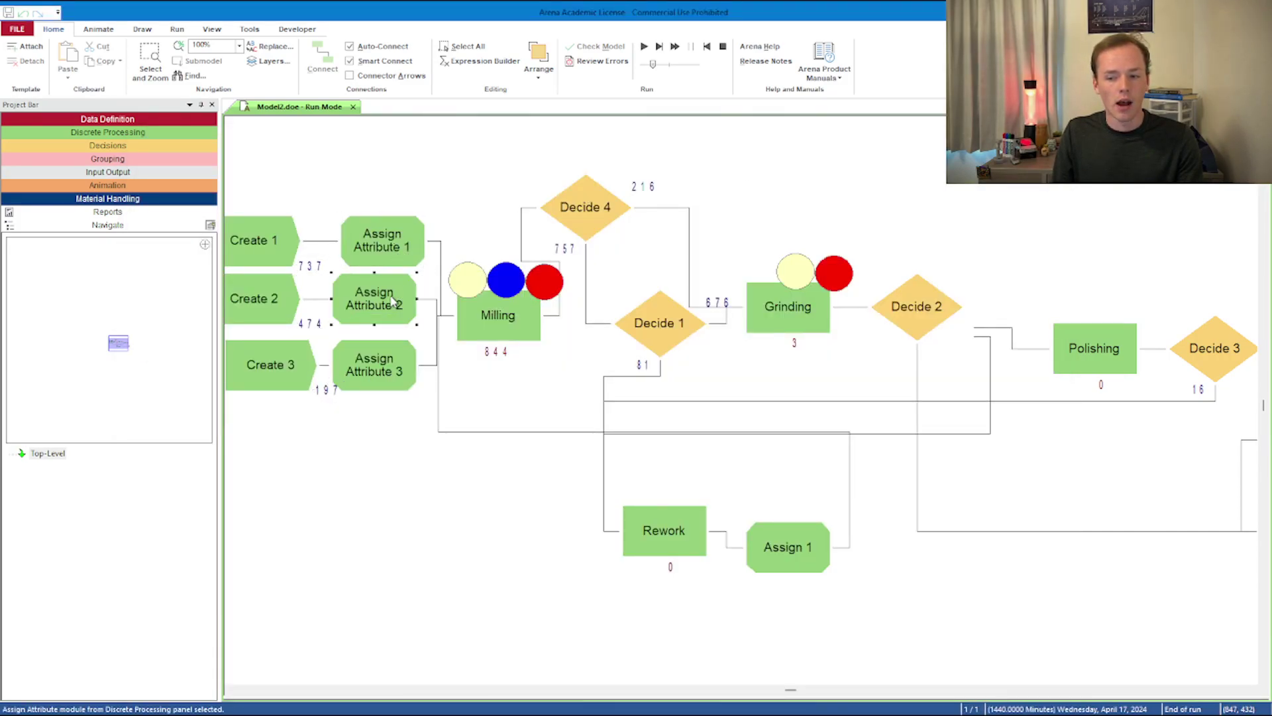
pyautogui.moveTo(392, 302); pyautogui.dragTo(409, 302)
pyautogui.moveTo(393, 366); pyautogui.dragTo(401, 373)
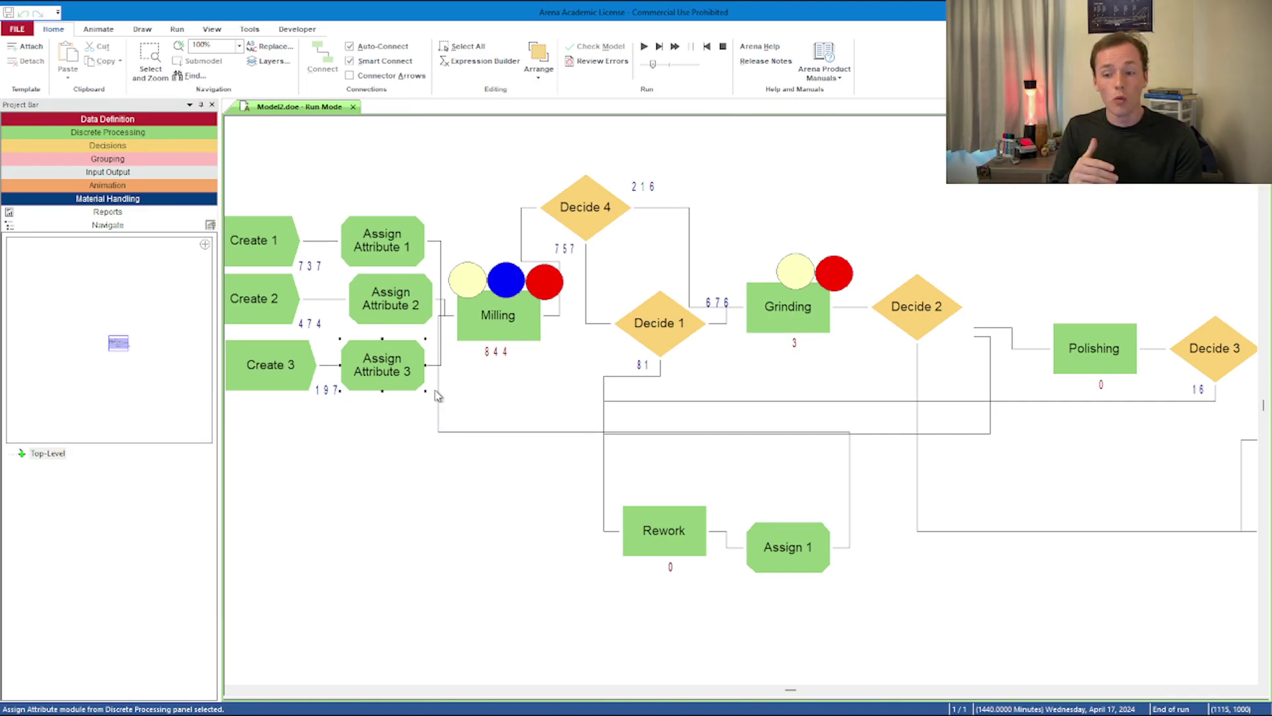
pyautogui.moveTo(383, 241); pyautogui.dragTo(366, 209)
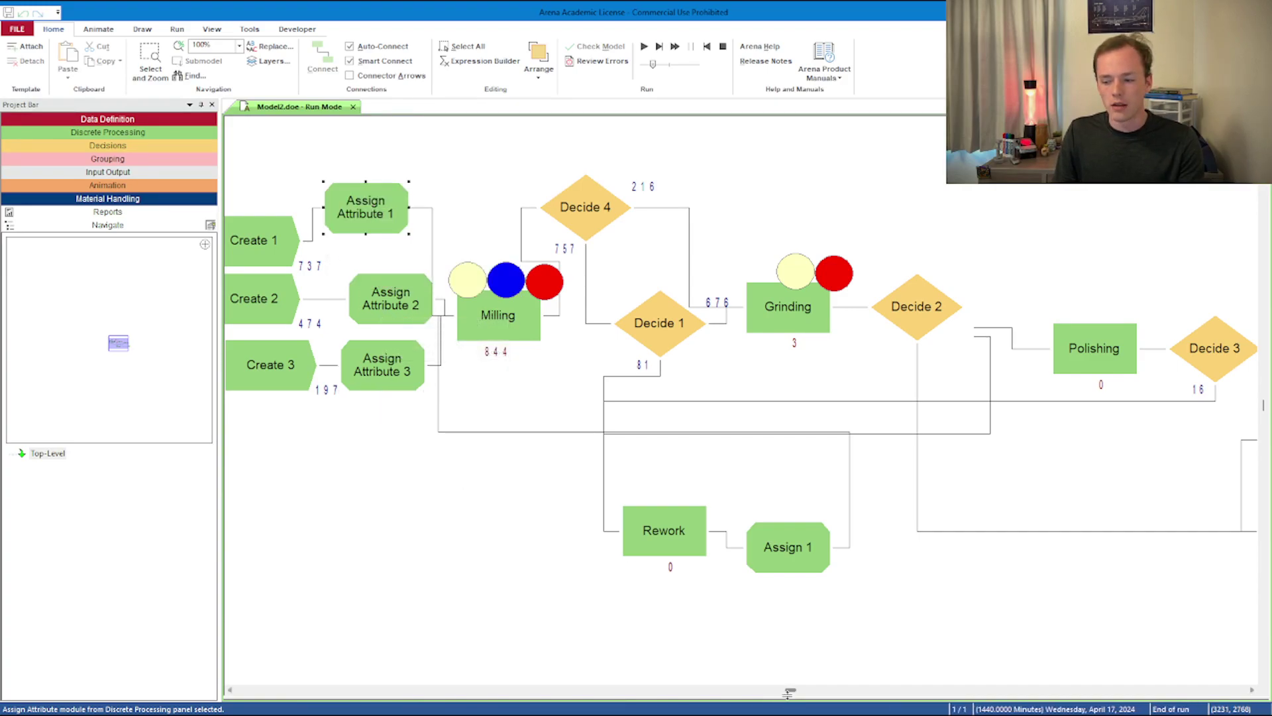
# - Move Decide 2 and the Grinding module further right on the canvas
pyautogui.moveTo(793, 694); pyautogui.dragTo(773, 692)
pyautogui.moveTo(463, 240); pyautogui.dragTo(363, 245)
pyautogui.moveTo(772, 693); pyautogui.dragTo(801, 691)
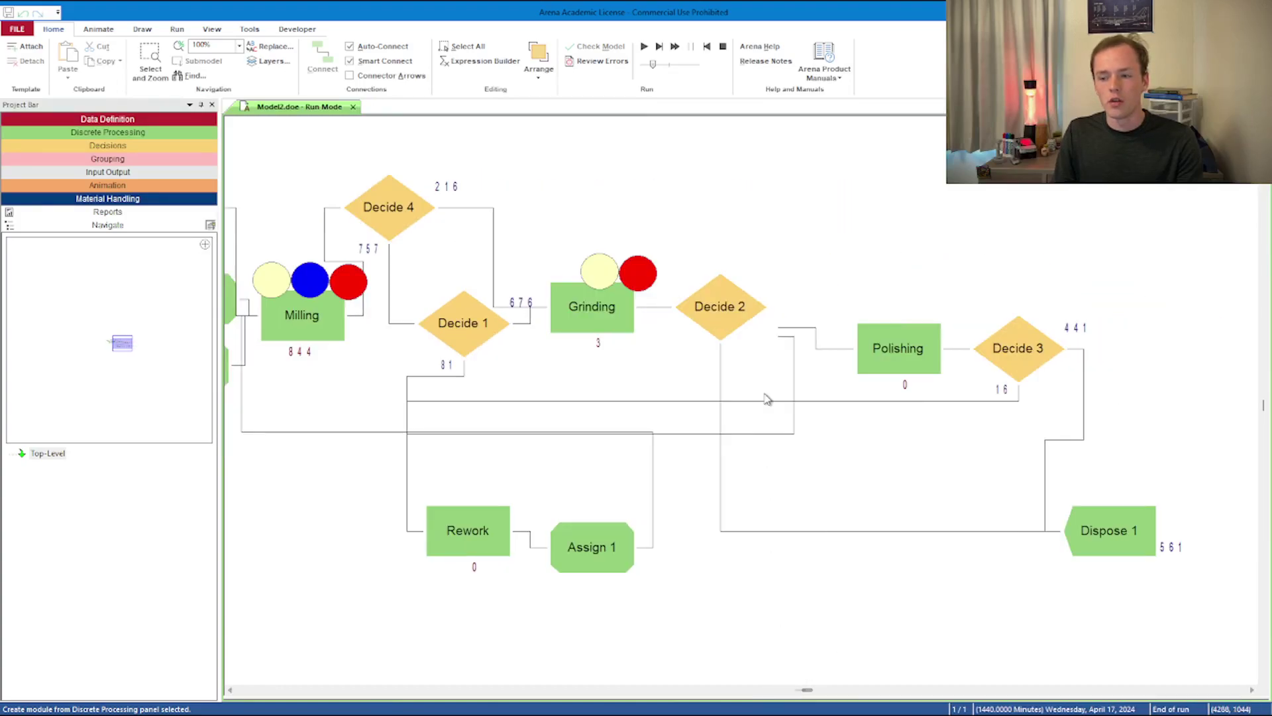
pyautogui.click(762, 306)
pyautogui.moveTo(763, 304); pyautogui.dragTo(830, 304)
pyautogui.click(596, 306)
pyautogui.moveTo(597, 306); pyautogui.dragTo(655, 298)
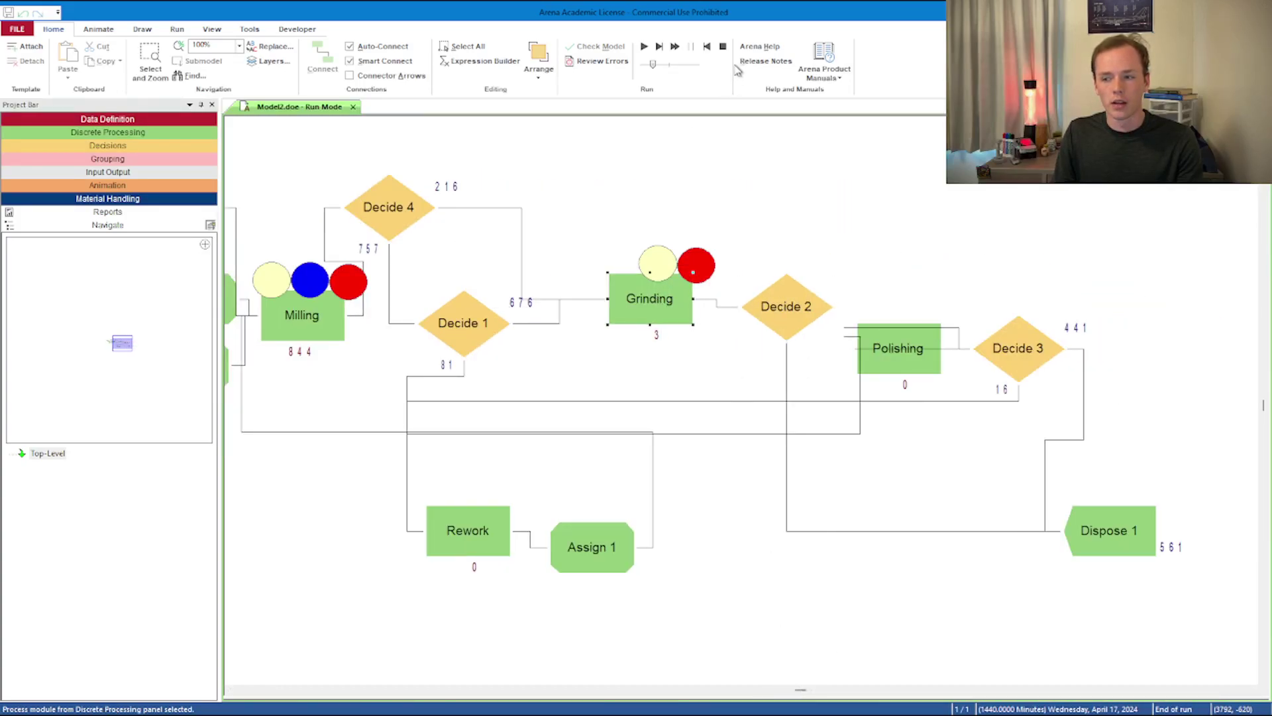
# - Insert a new Assign Attribute module between Decide 4 and Grinding, moving Grinding up
pyautogui.click(633, 306)
pyautogui.moveTo(633, 306); pyautogui.dragTo(658, 306)
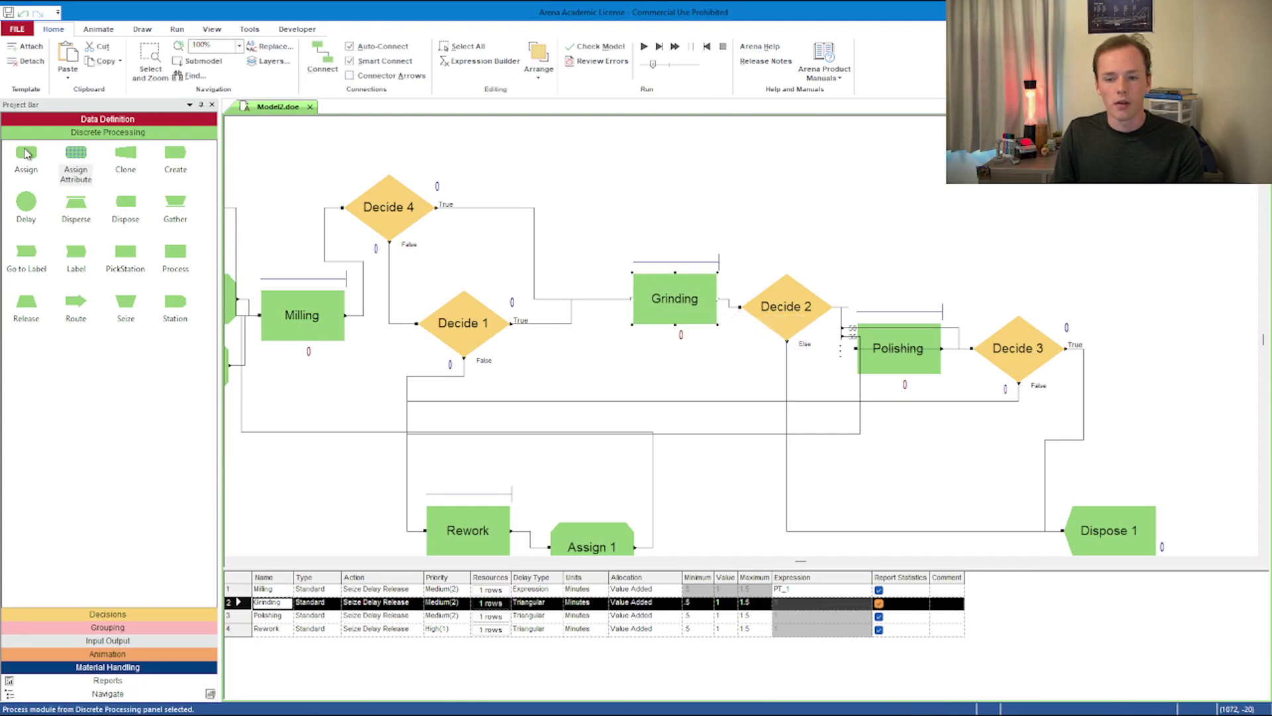
pyautogui.moveTo(84, 161); pyautogui.dragTo(593, 303)
pyautogui.moveTo(693, 301); pyautogui.dragTo(742, 235)
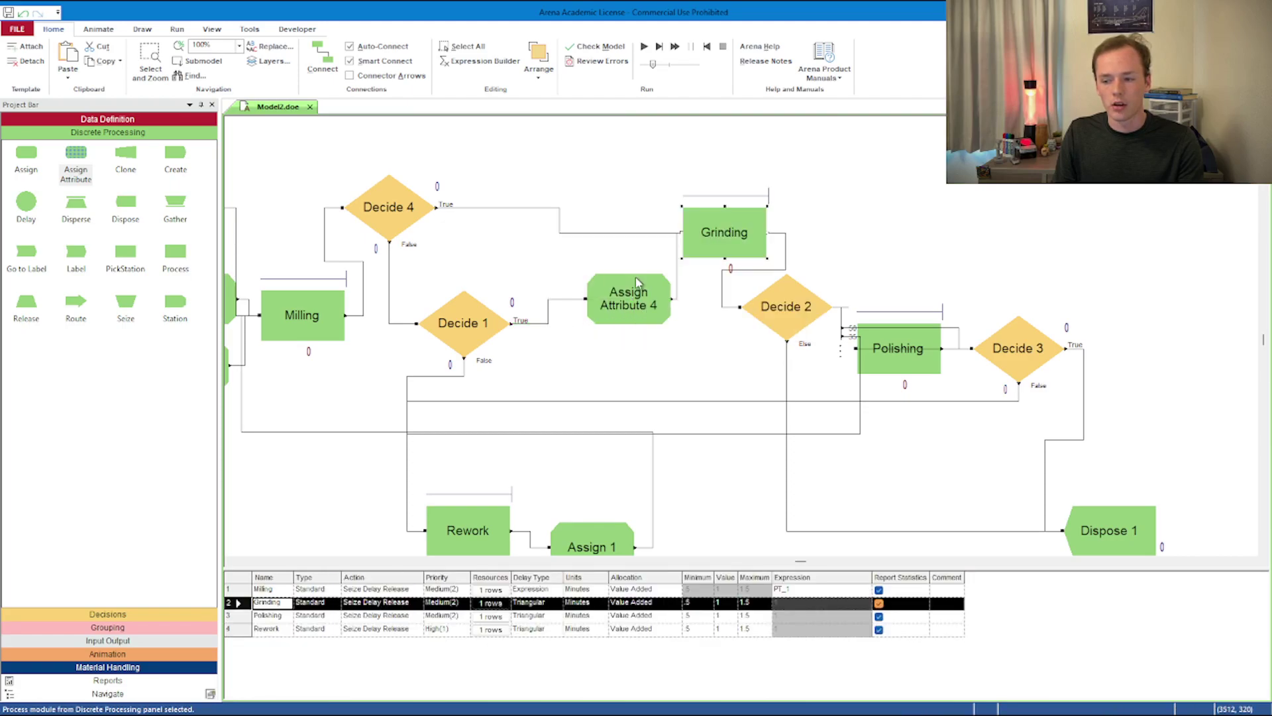
pyautogui.moveTo(636, 283); pyautogui.dragTo(599, 216)
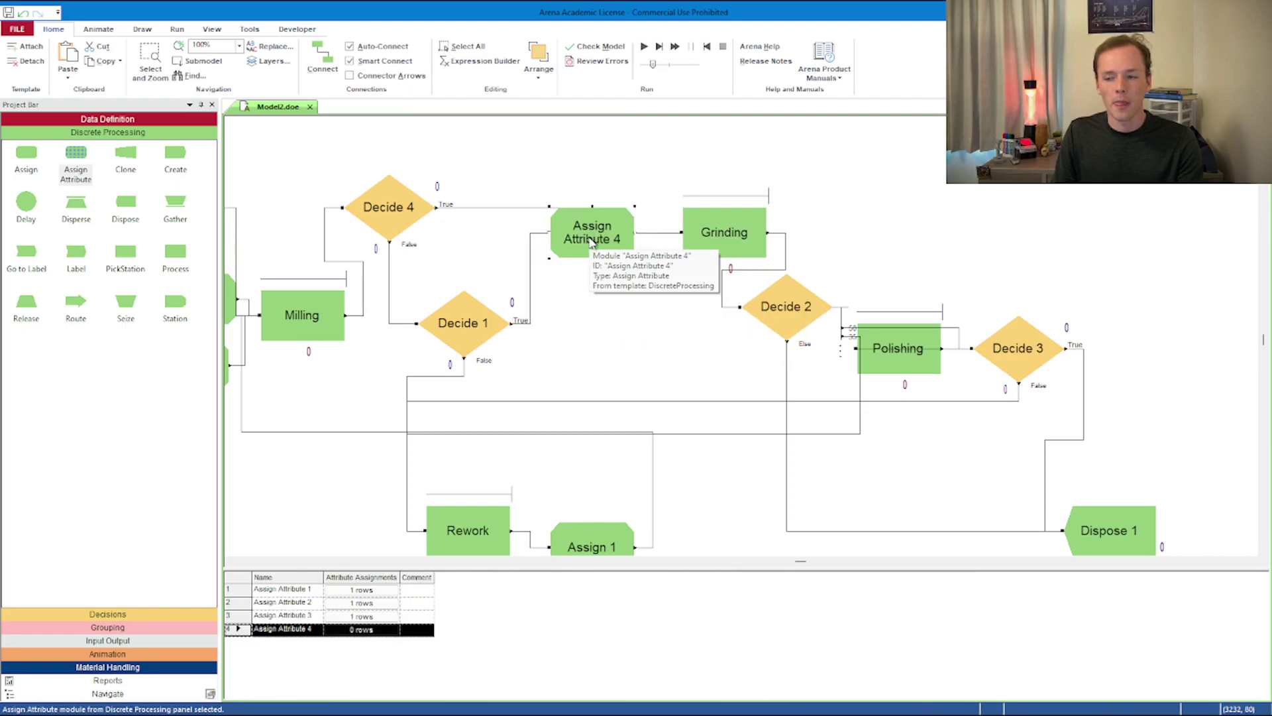
# - Add an assignment to Assign Attribute 4 setting attribute T_Enter to TNOW
pyautogui.doubleClick(612, 229)
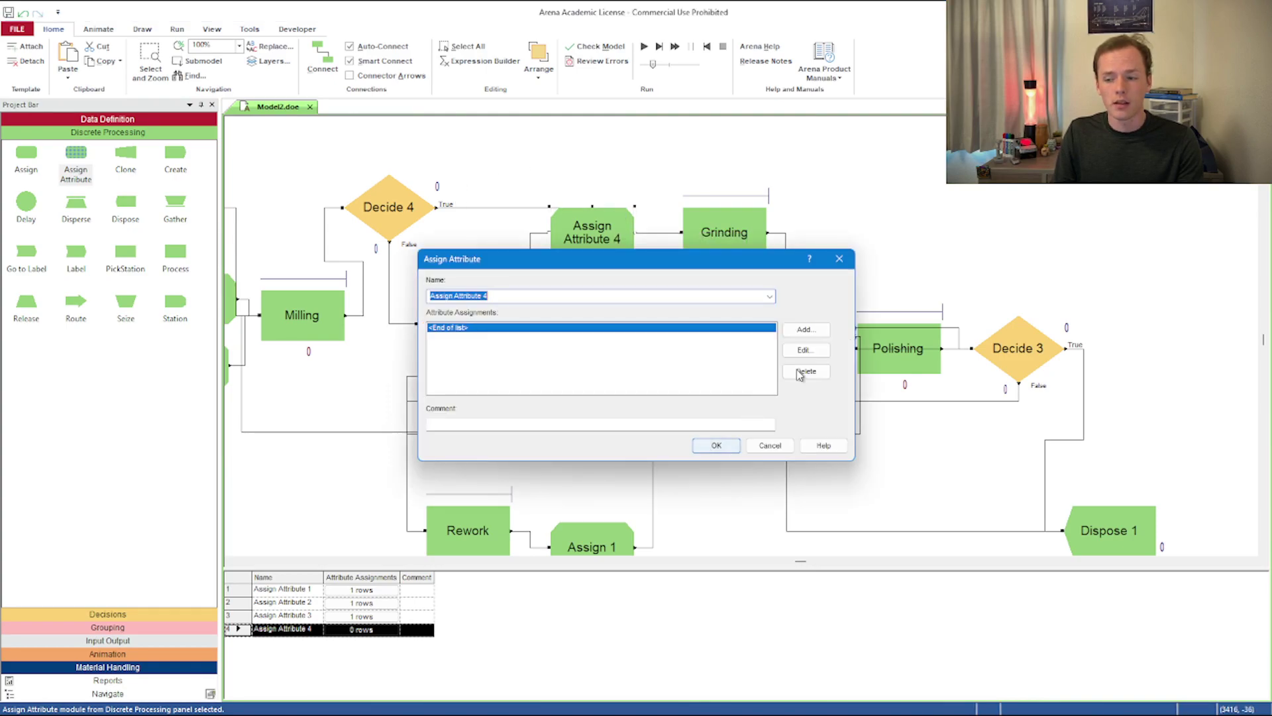
pyautogui.click(804, 329)
pyautogui.click(584, 372)
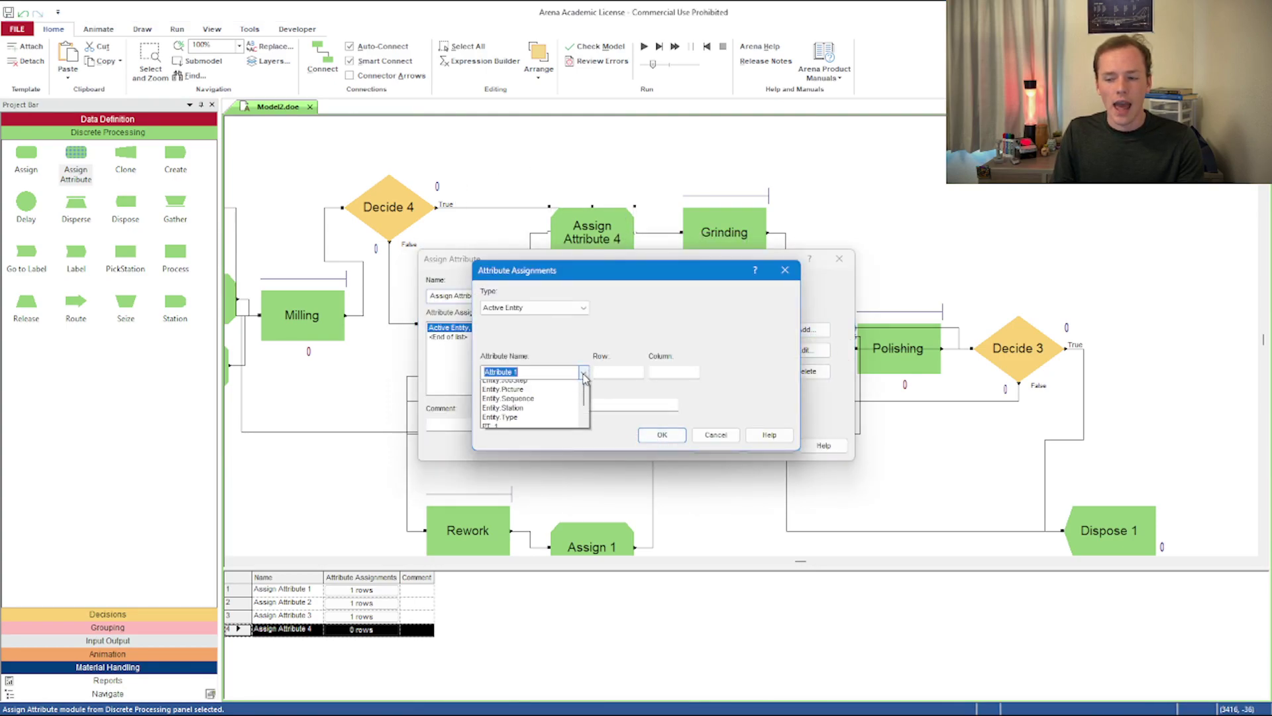
pyautogui.click(540, 368)
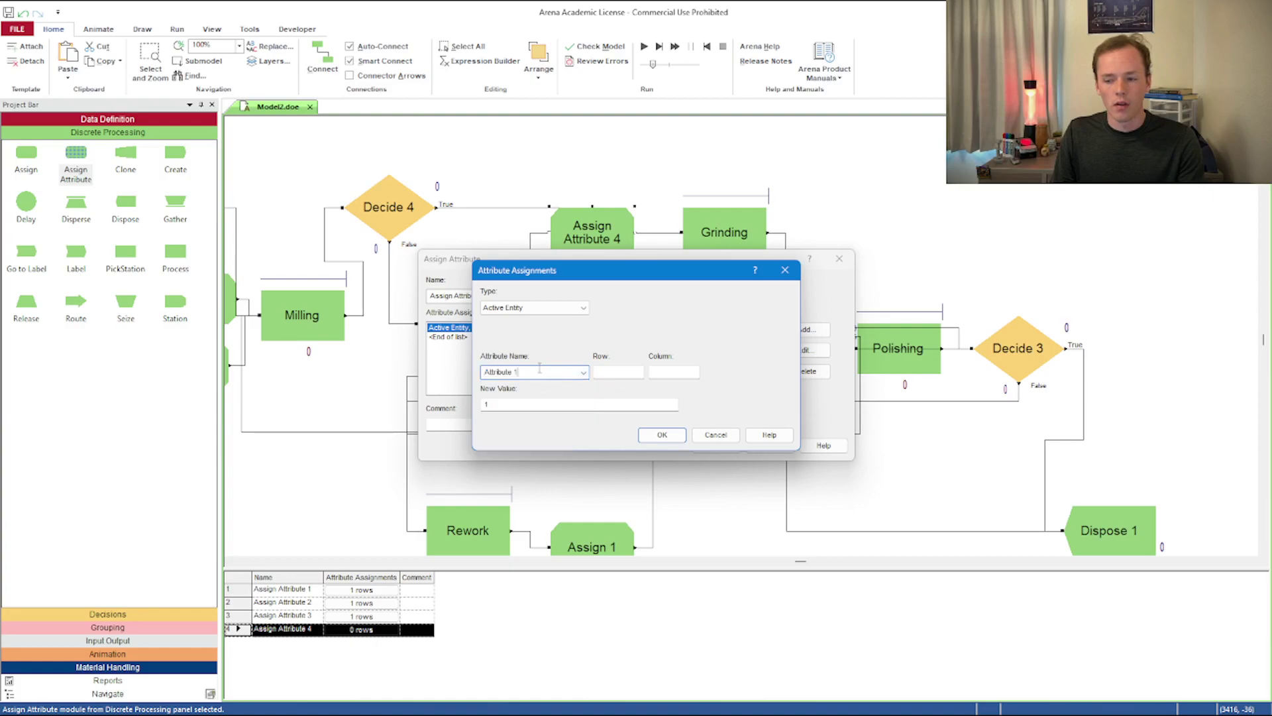
pyautogui.write('TNOW')
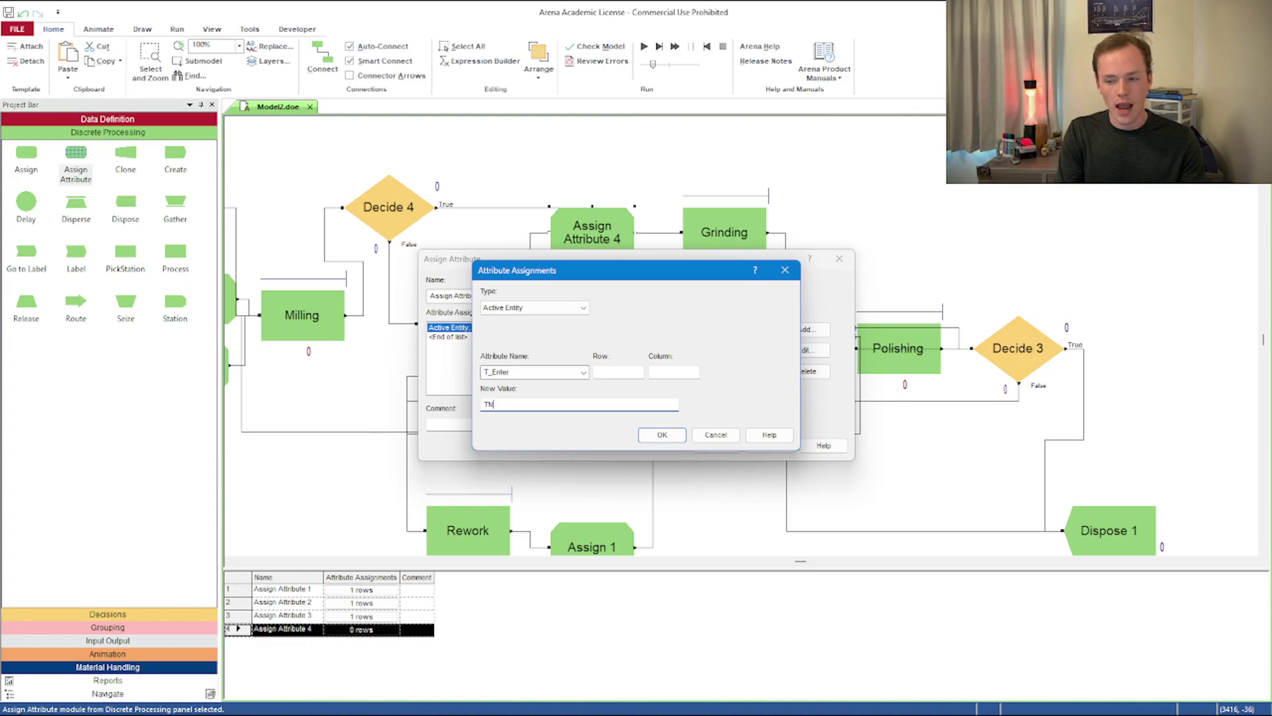
pyautogui.rightClick(551, 405)
pyautogui.click(583, 517)
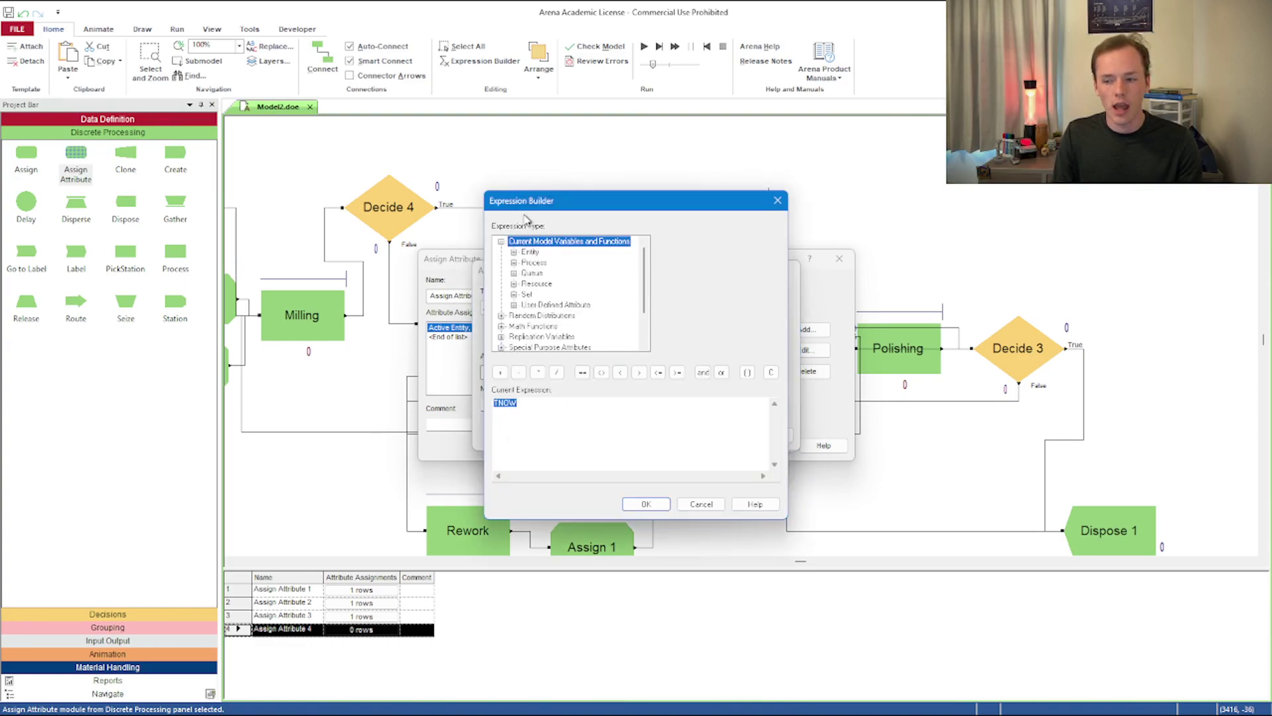
pyautogui.click(501, 242)
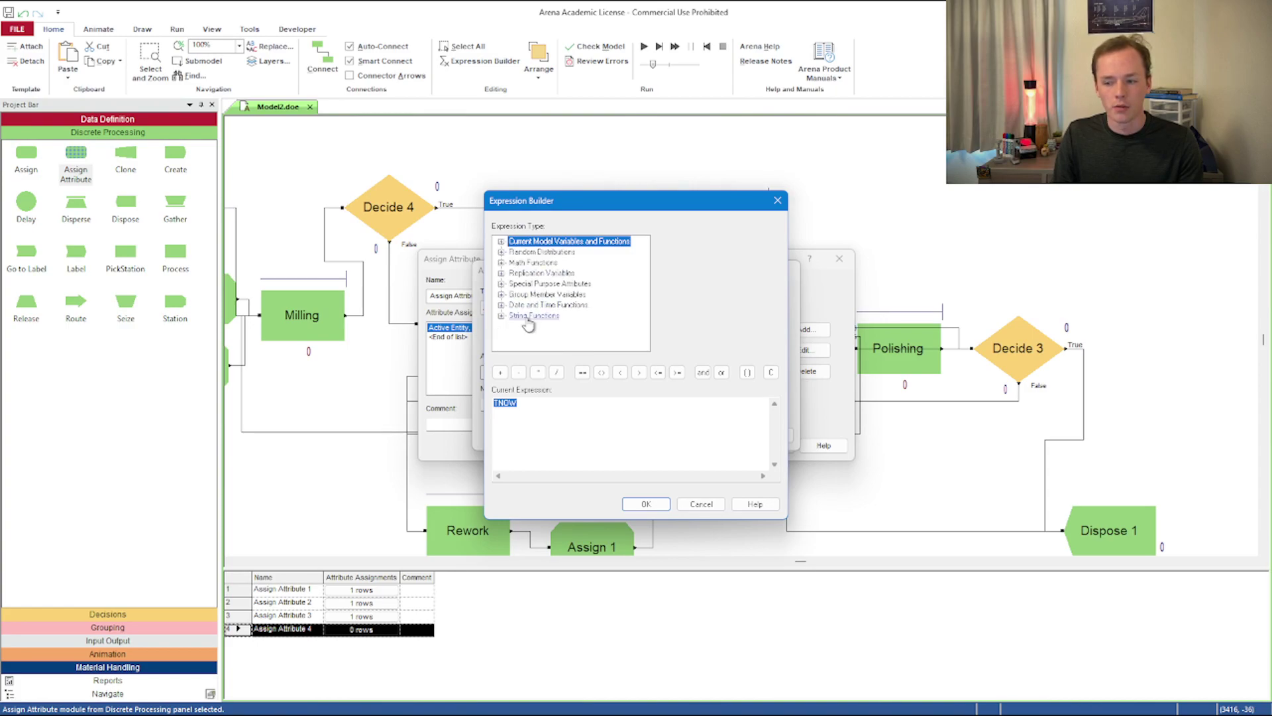
pyautogui.click(501, 306)
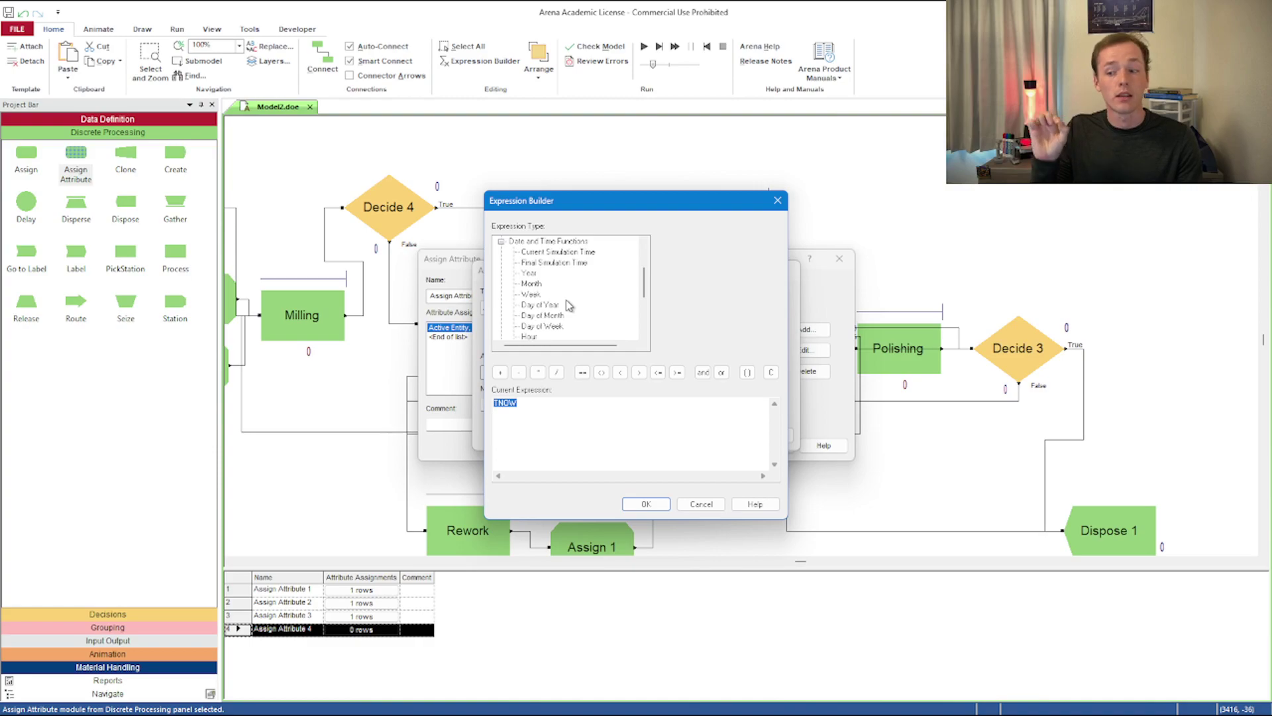
pyautogui.click(581, 253)
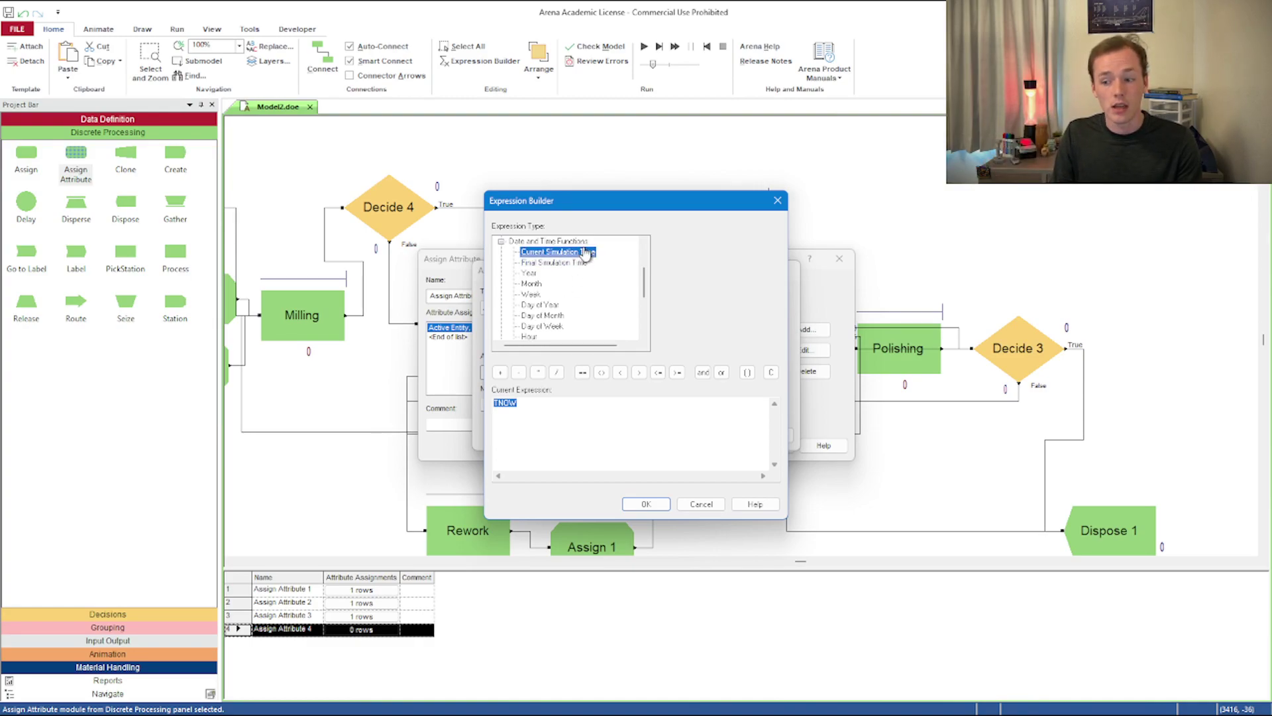
pyautogui.click(633, 506)
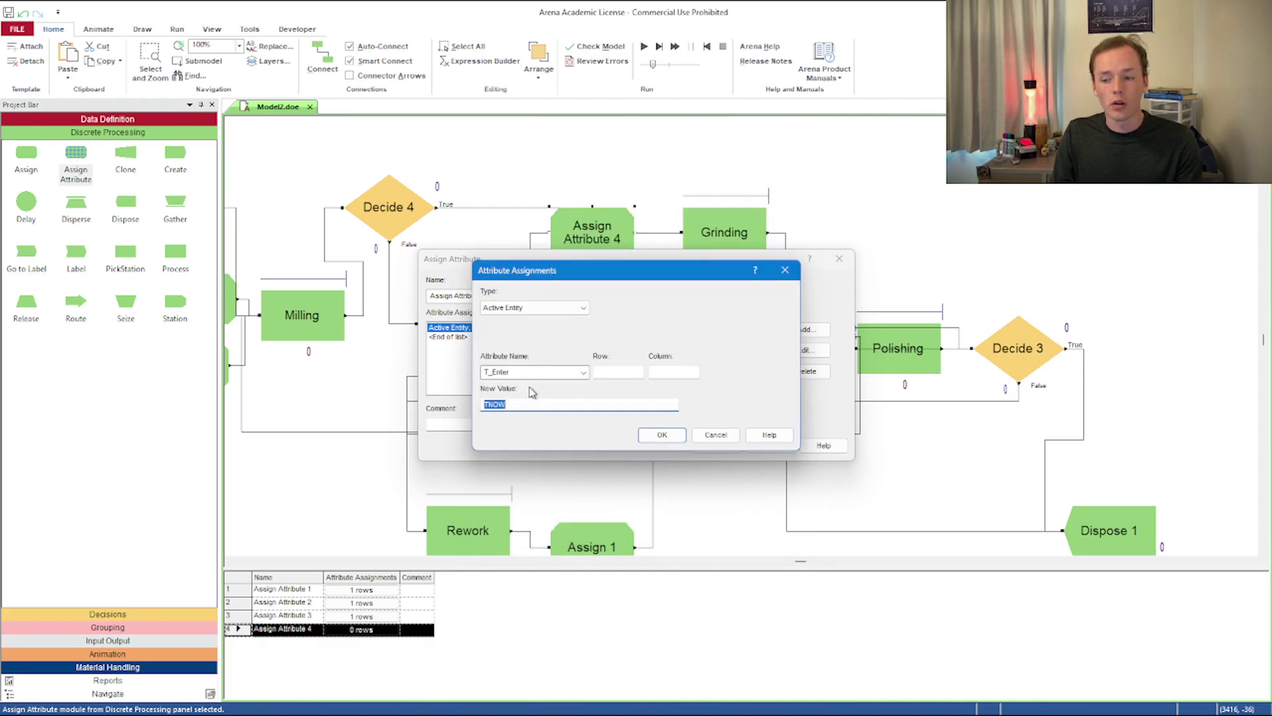
pyautogui.click(661, 436)
pyautogui.click(528, 331)
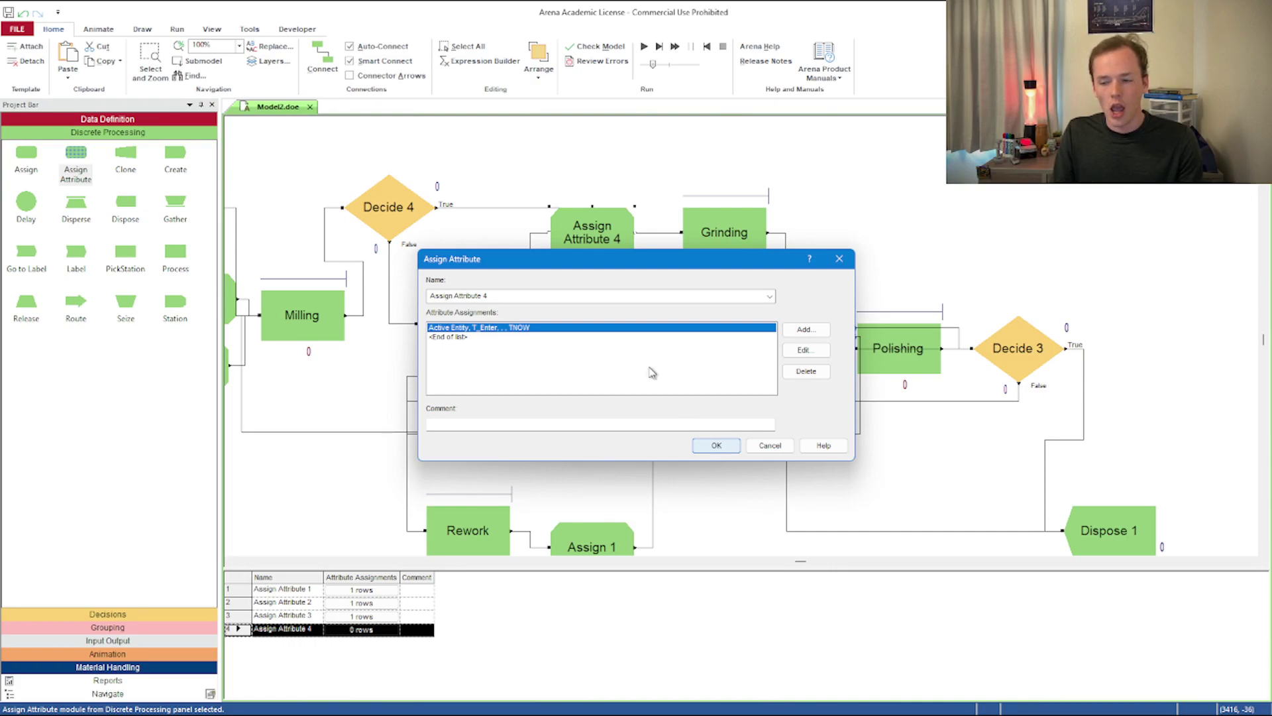
# - Place a new Assign Attribute 5 module just before Dispose 1
pyautogui.click(716, 446)
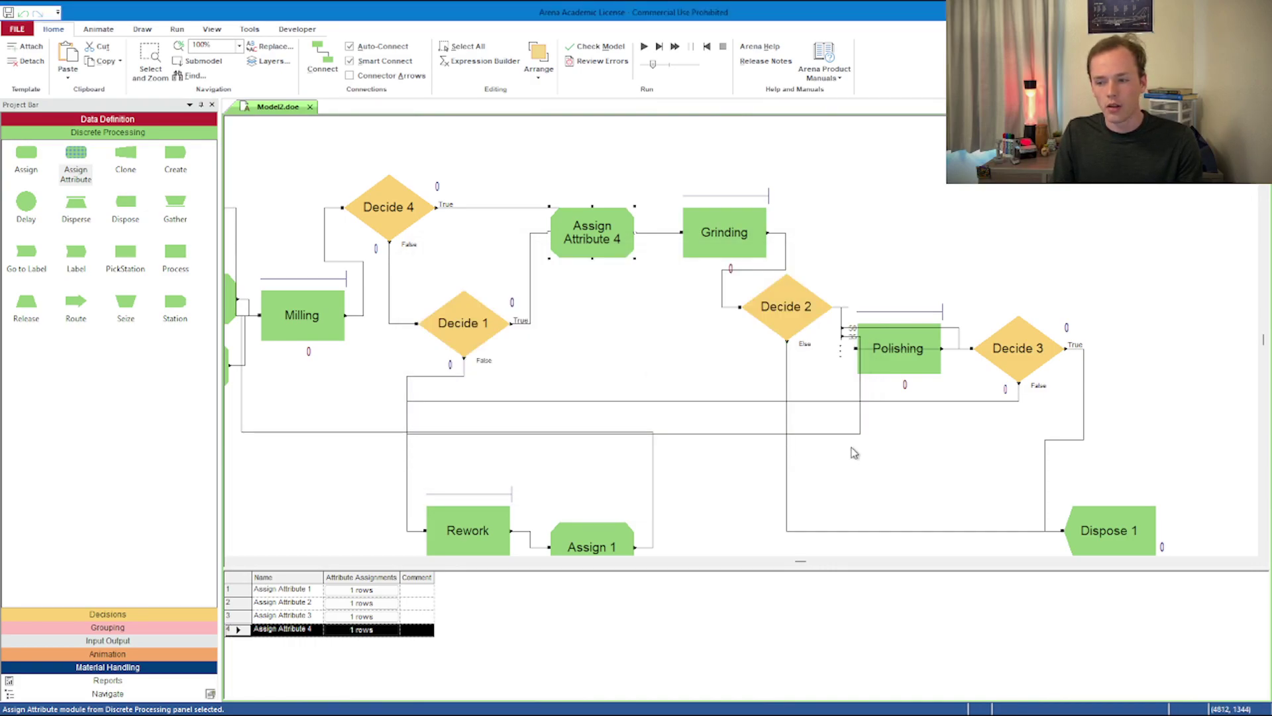
pyautogui.scroll(-2, 902, 466)
pyautogui.moveTo(1105, 411); pyautogui.dragTo(1201, 403)
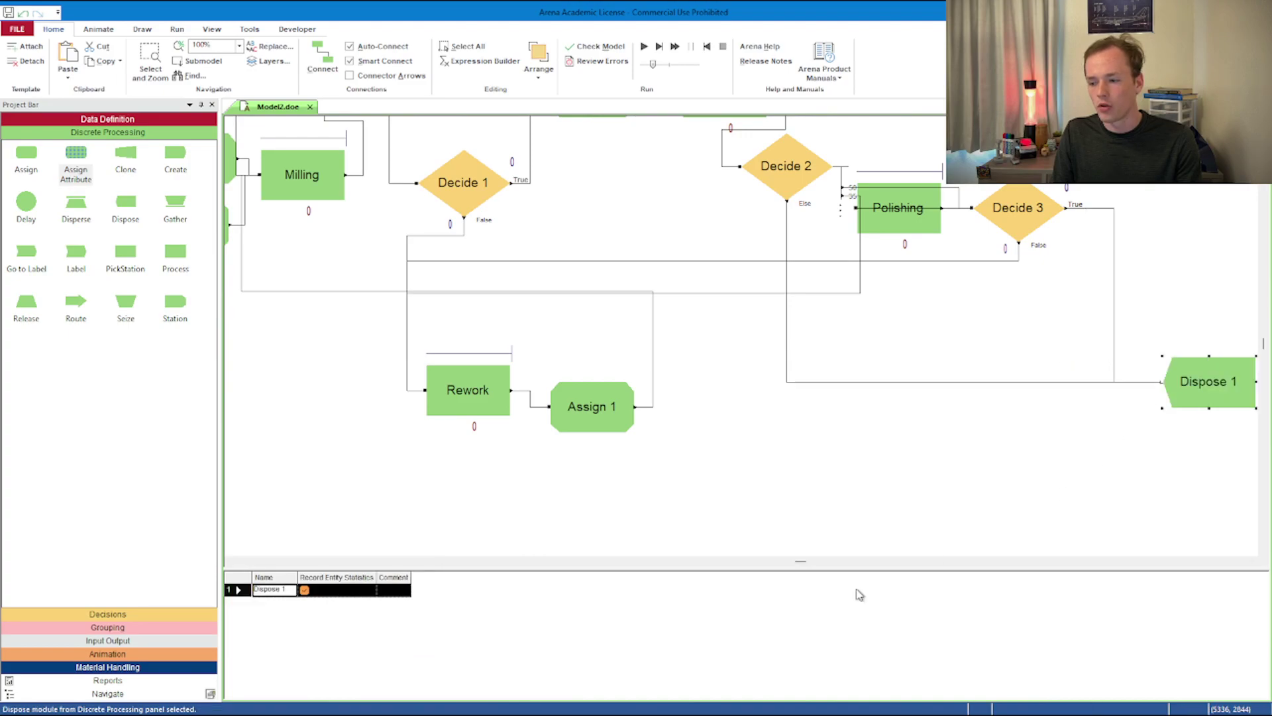
pyautogui.moveTo(811, 567); pyautogui.dragTo(811, 567)
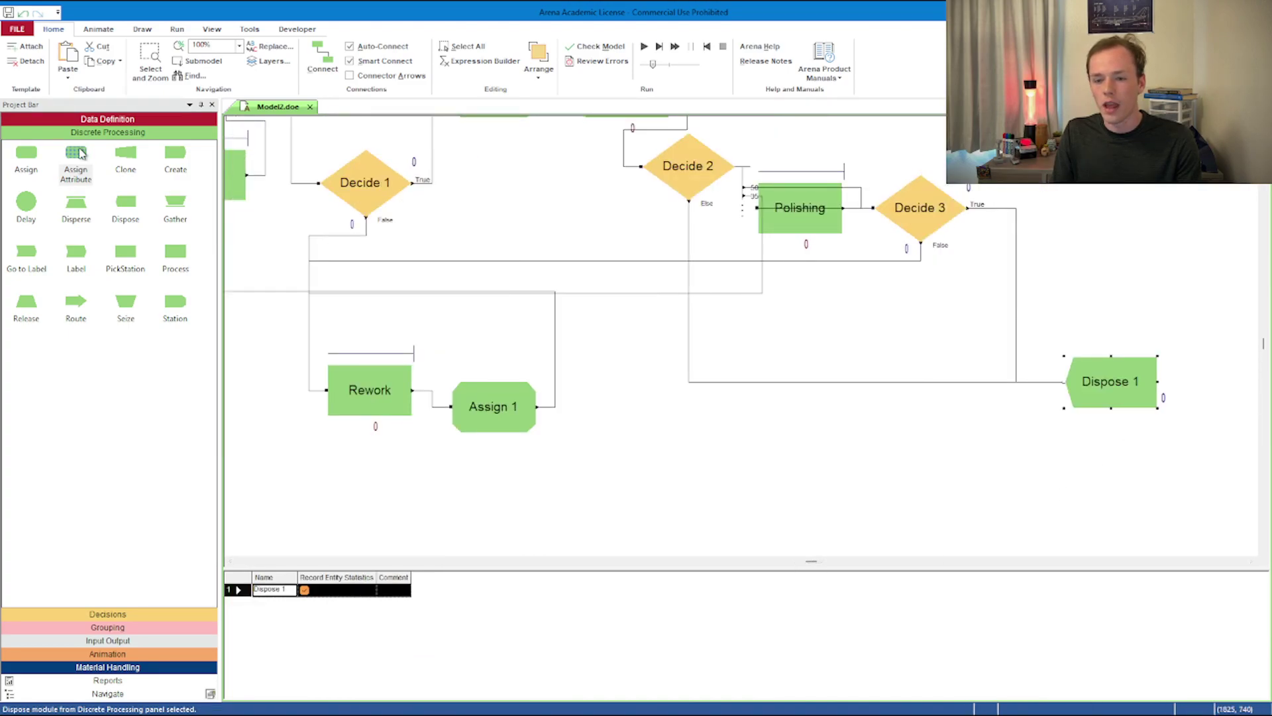
pyautogui.moveTo(79, 153); pyautogui.dragTo(1050, 391)
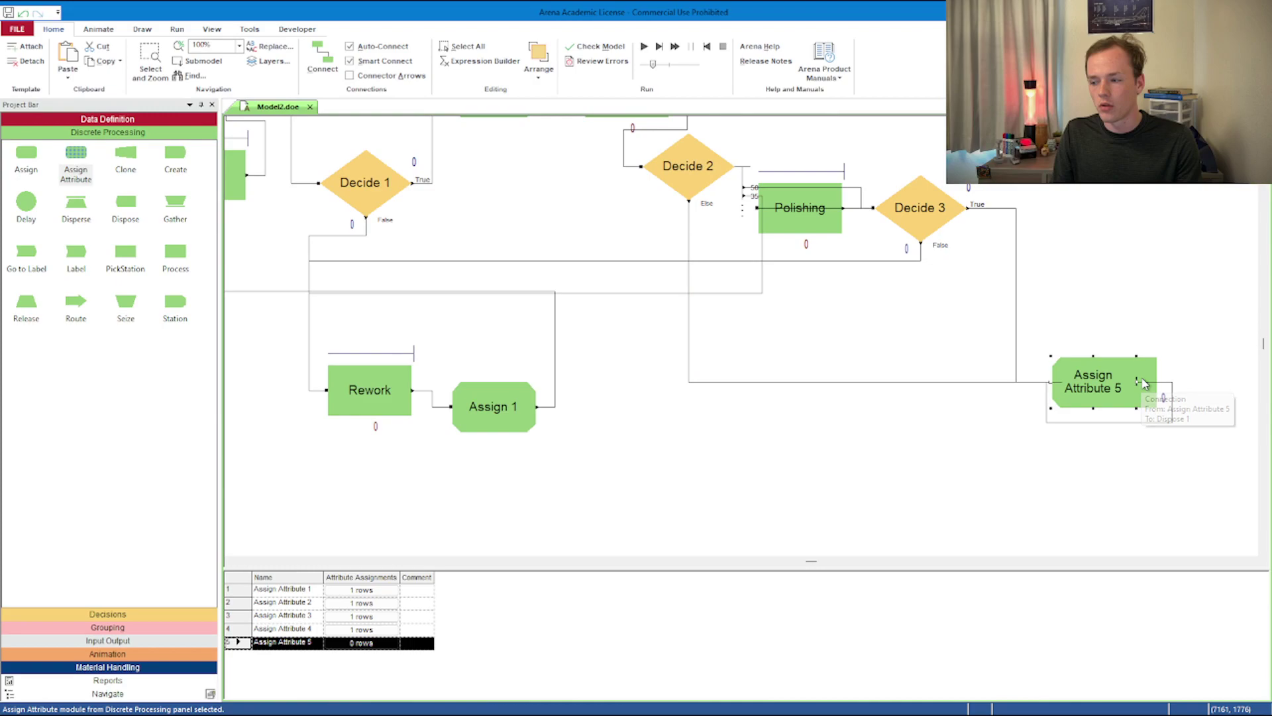
pyautogui.click(1202, 378)
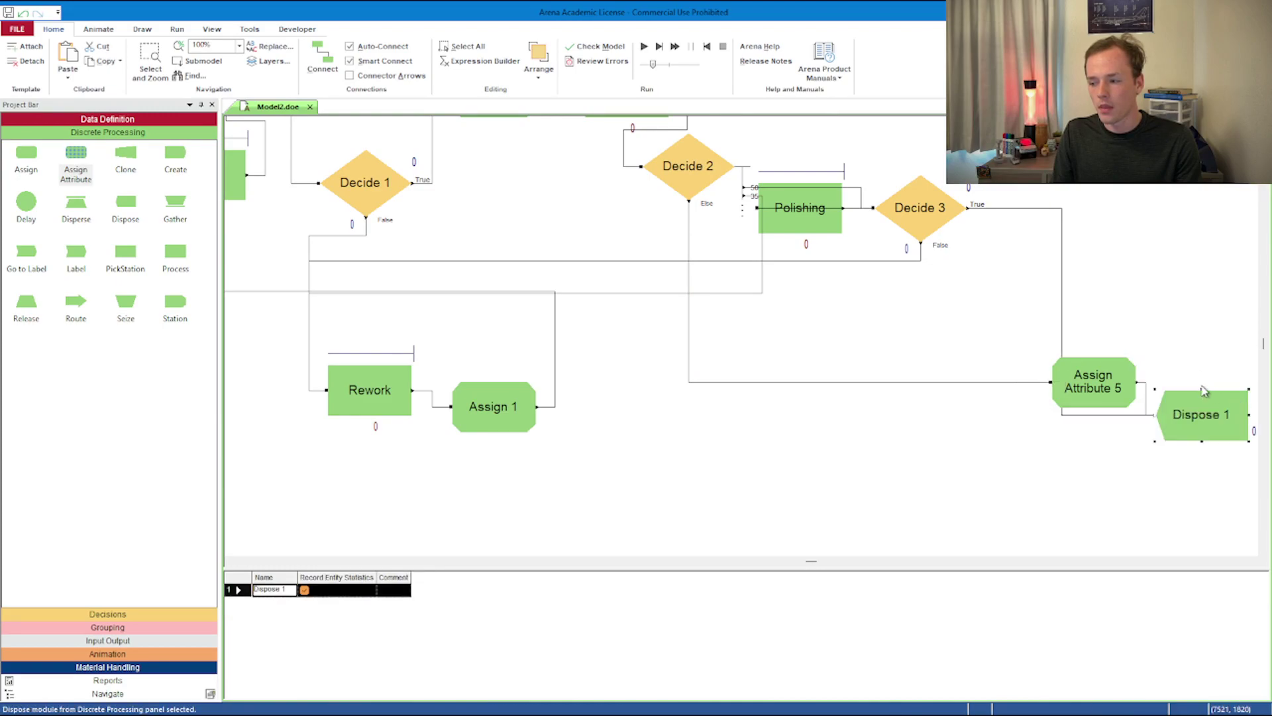
pyautogui.moveTo(1203, 417); pyautogui.dragTo(1203, 358)
pyautogui.click(1076, 384)
pyautogui.moveTo(1075, 384); pyautogui.dragTo(975, 371)
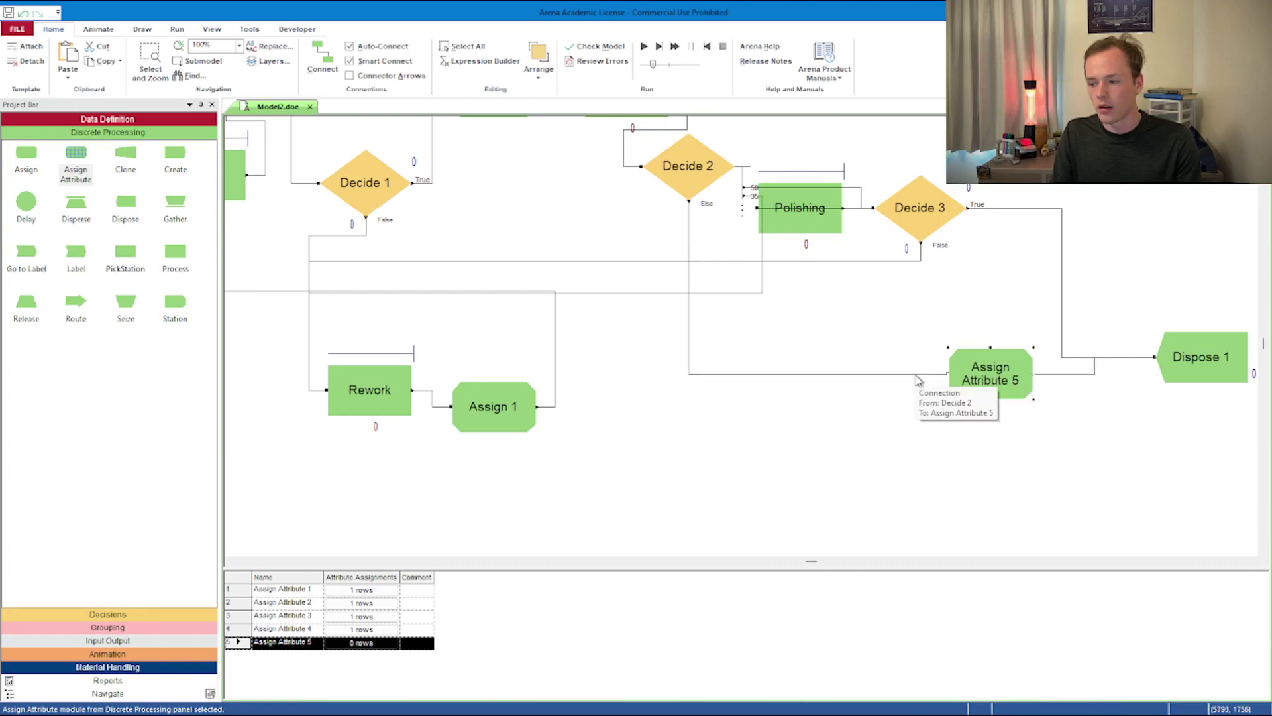
# - Replace Decide 3's direct link to Dispose 1 with a True-branch connection to Assign Attribute 5
pyautogui.click(927, 373)
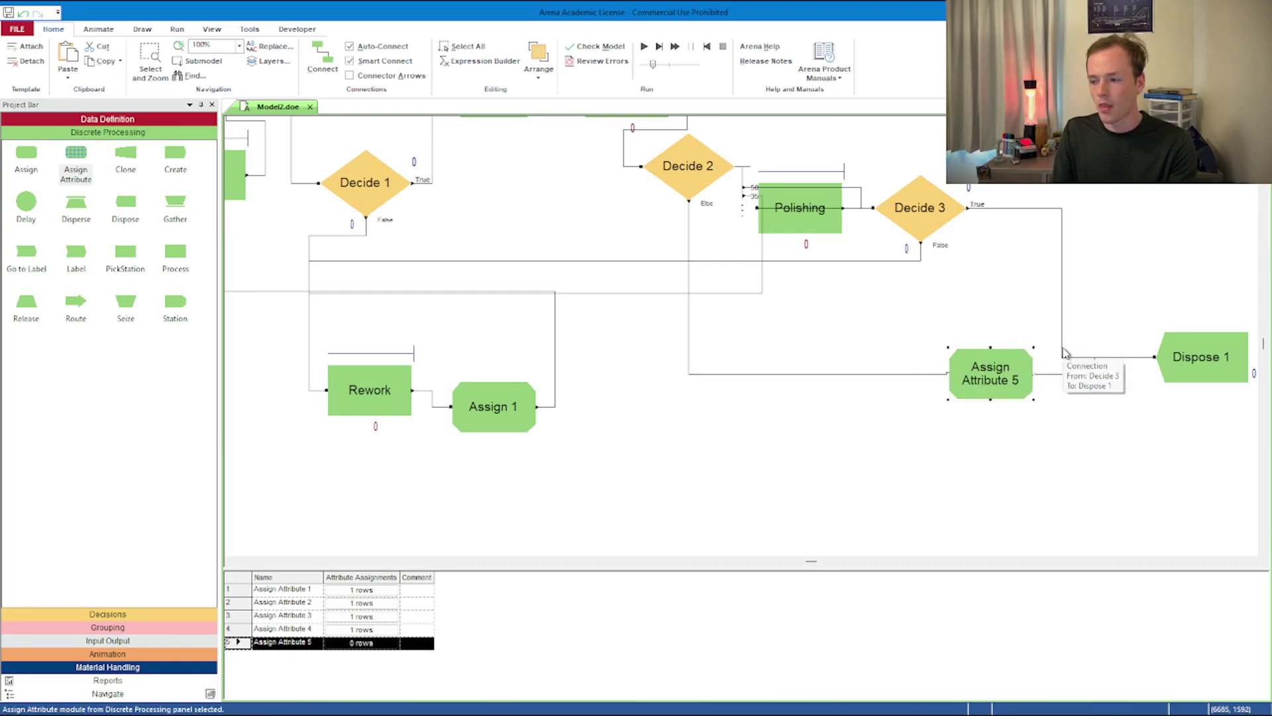
pyautogui.press('Delete')
pyautogui.click(322, 57)
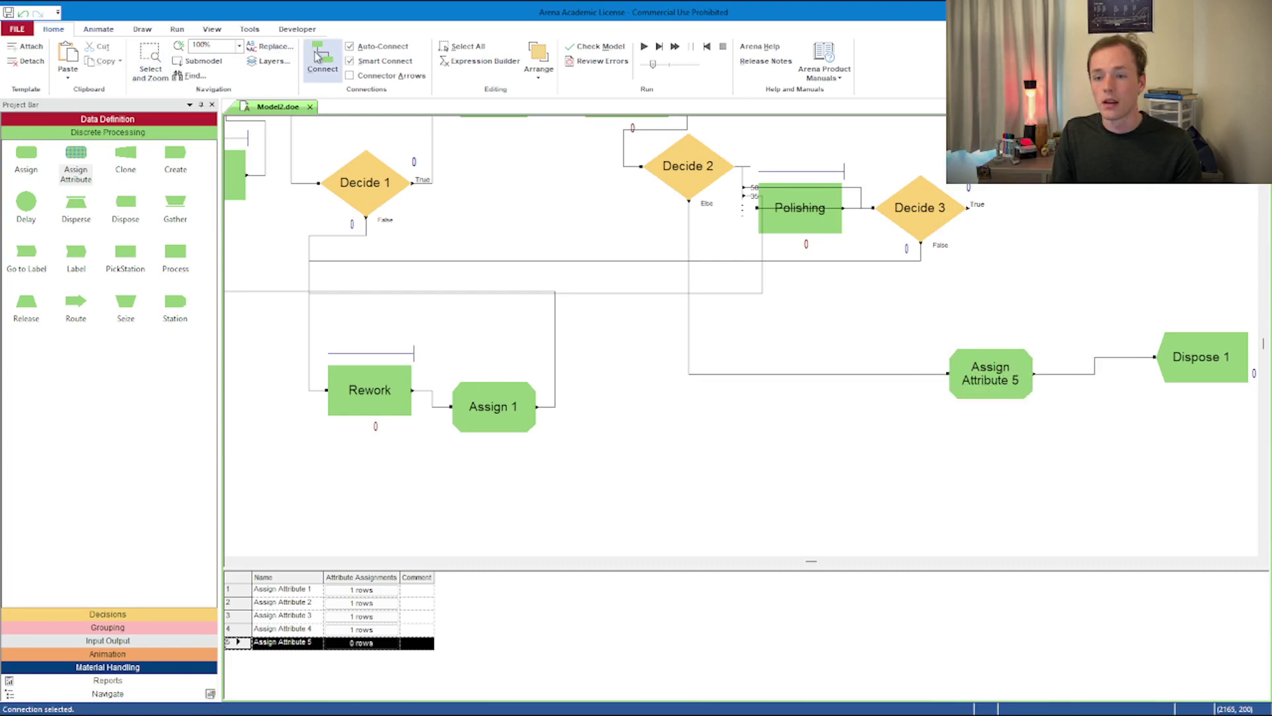
pyautogui.click(967, 208)
pyautogui.click(948, 373)
pyautogui.moveTo(1001, 388); pyautogui.dragTo(1045, 355)
# - Add a new assignment to Assign Attribute 5 with attribute name T_Dur
pyautogui.doubleClick(1045, 355)
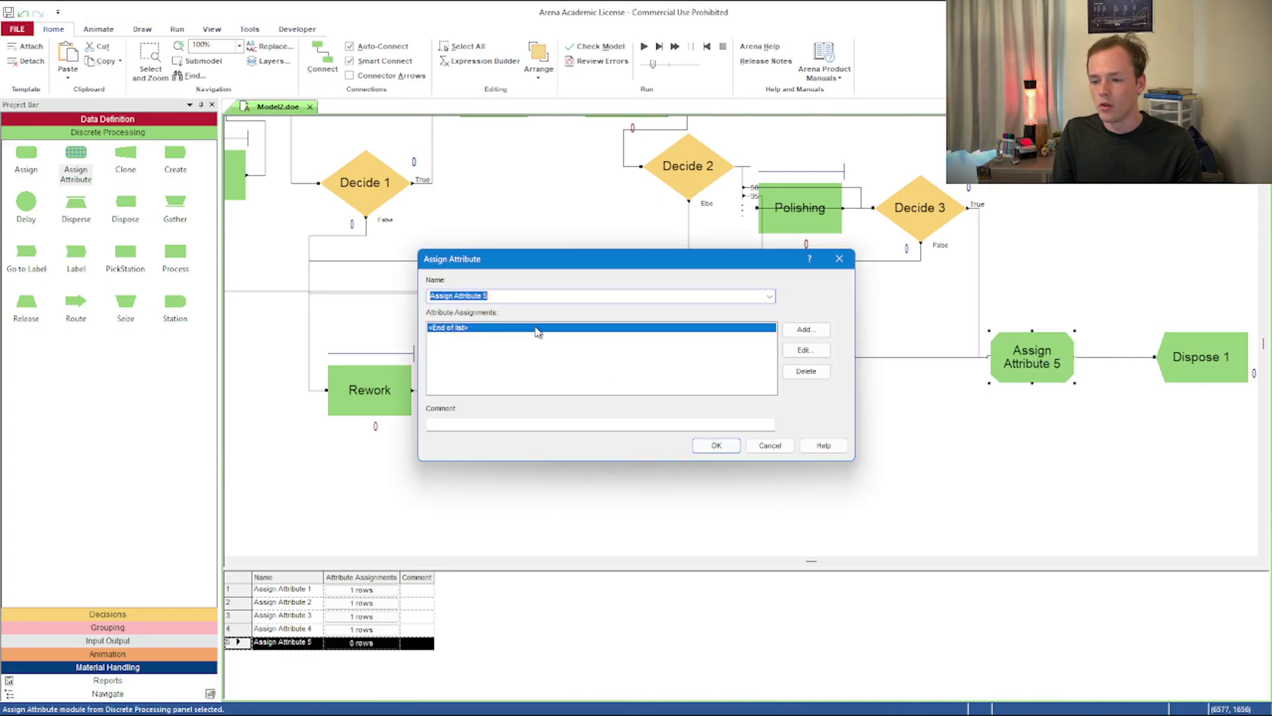
pyautogui.click(815, 332)
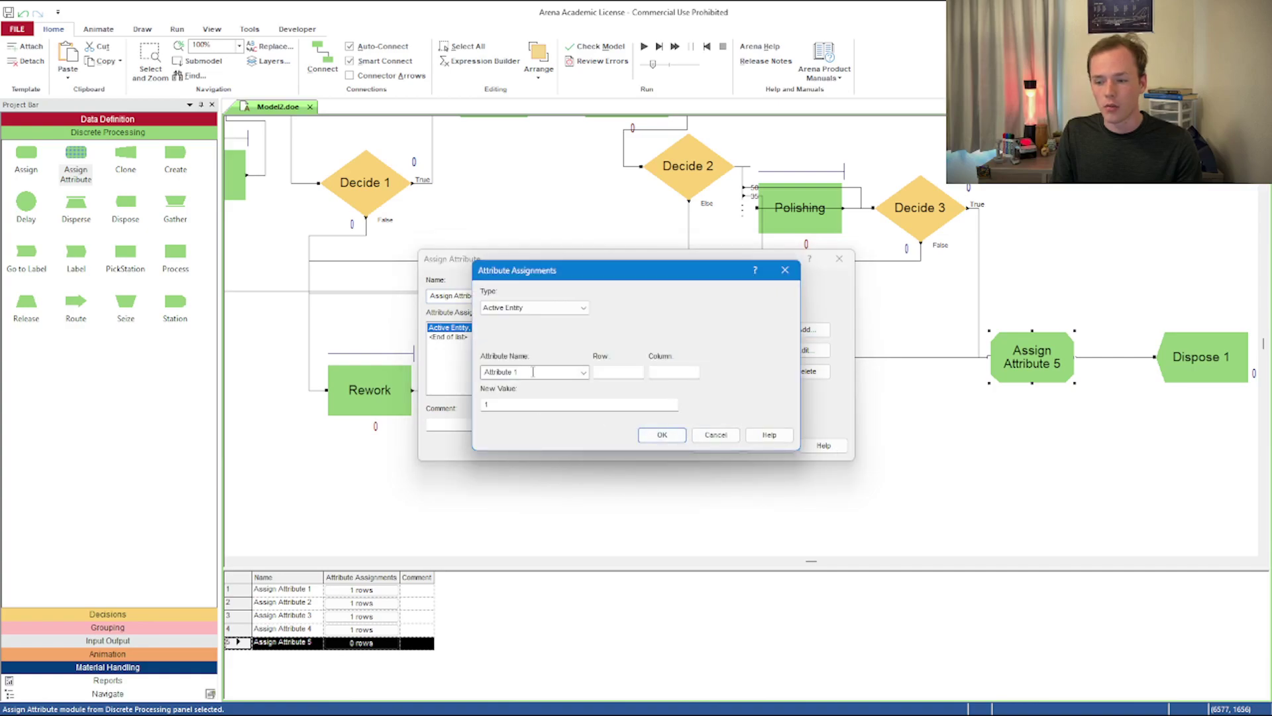
pyautogui.doubleClick(491, 404)
pyautogui.write('T_Dur')
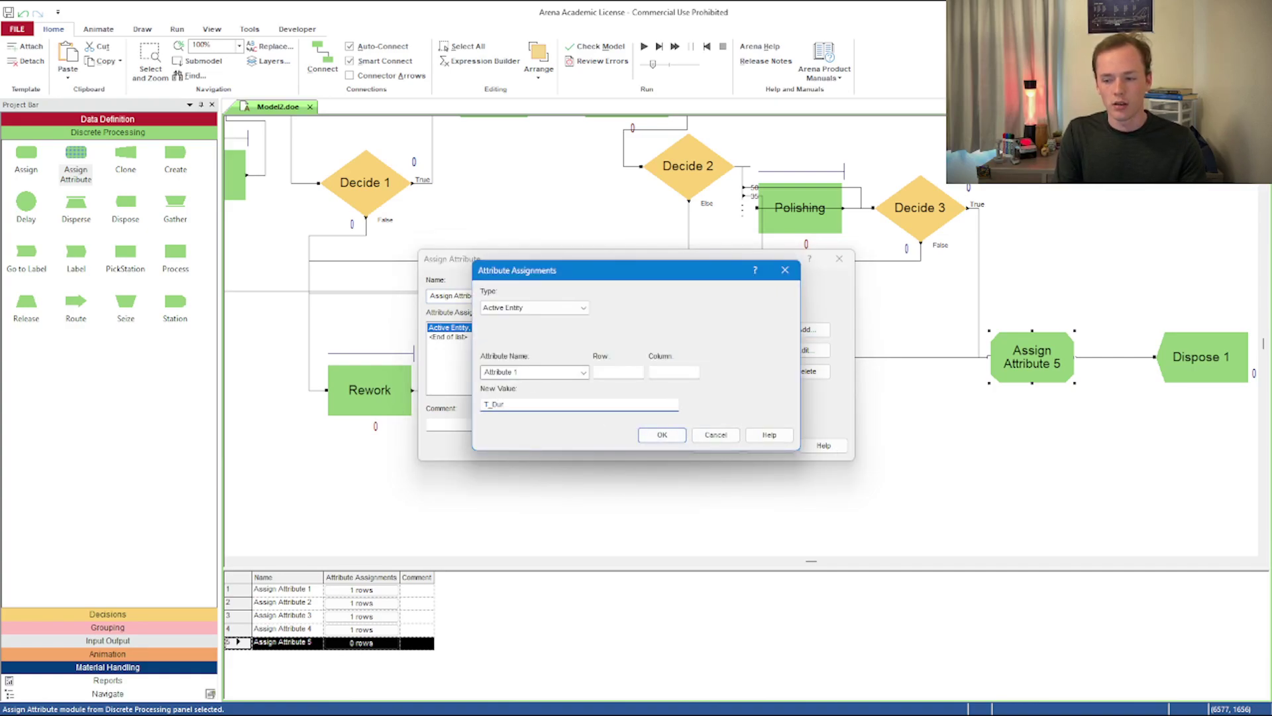
pyautogui.hotkey('ctrl', 'a')
pyautogui.hotkey('ctrl', 'c')
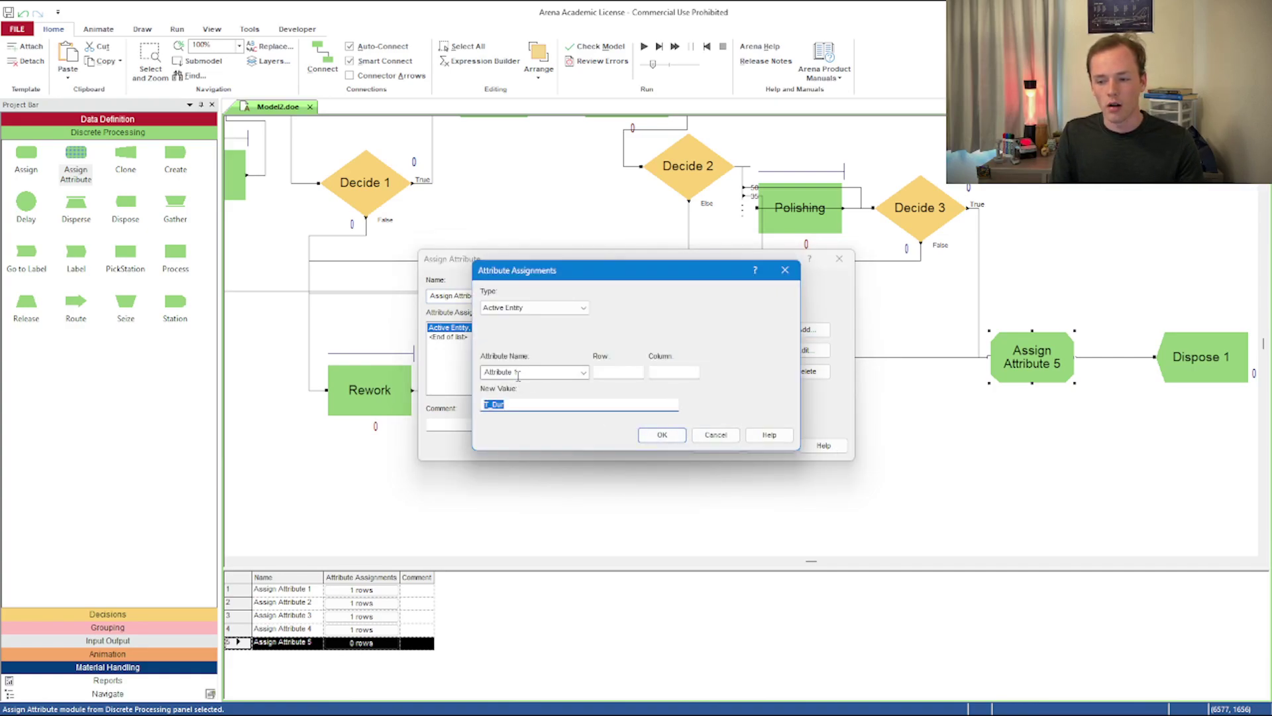
pyautogui.click(518, 372)
pyautogui.hotkey('ctrl', 'v')
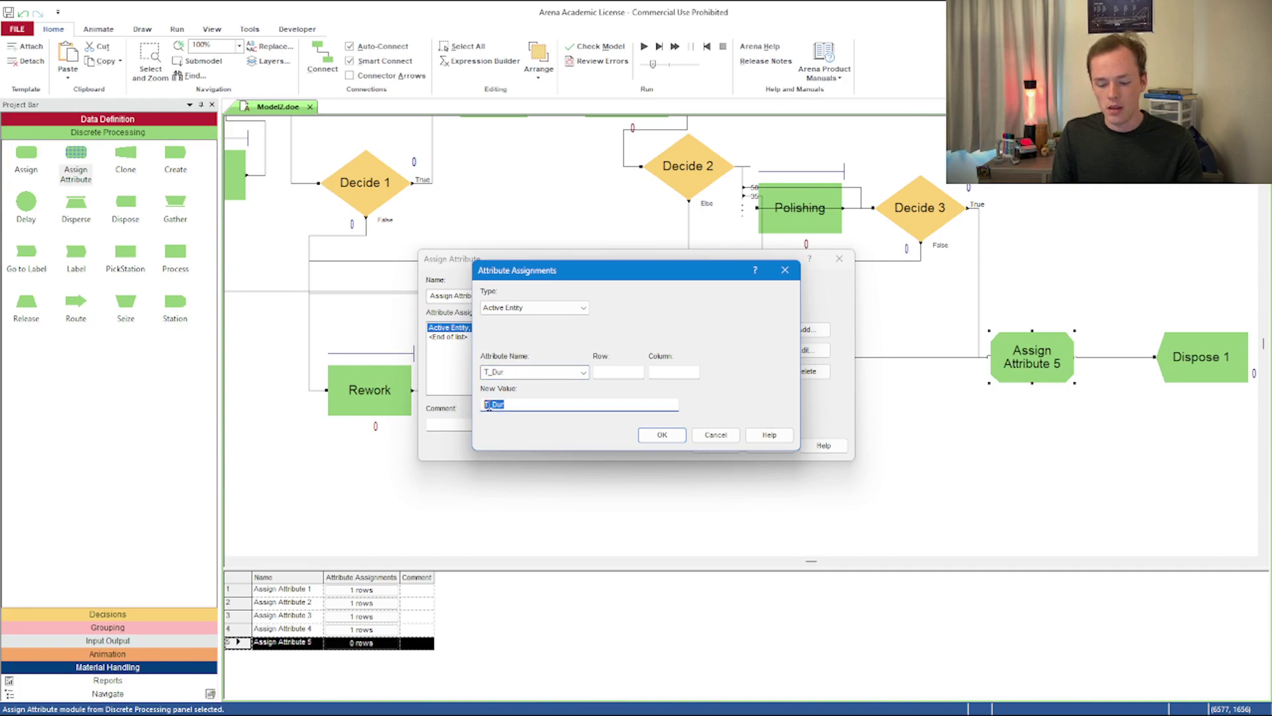
# - Give T_Dur the value TNOW-T_Enter and save the Assign Attribute 5 settings
pyautogui.press('BackSpace')
pyautogui.rightClick(514, 407)
pyautogui.click(504, 403)
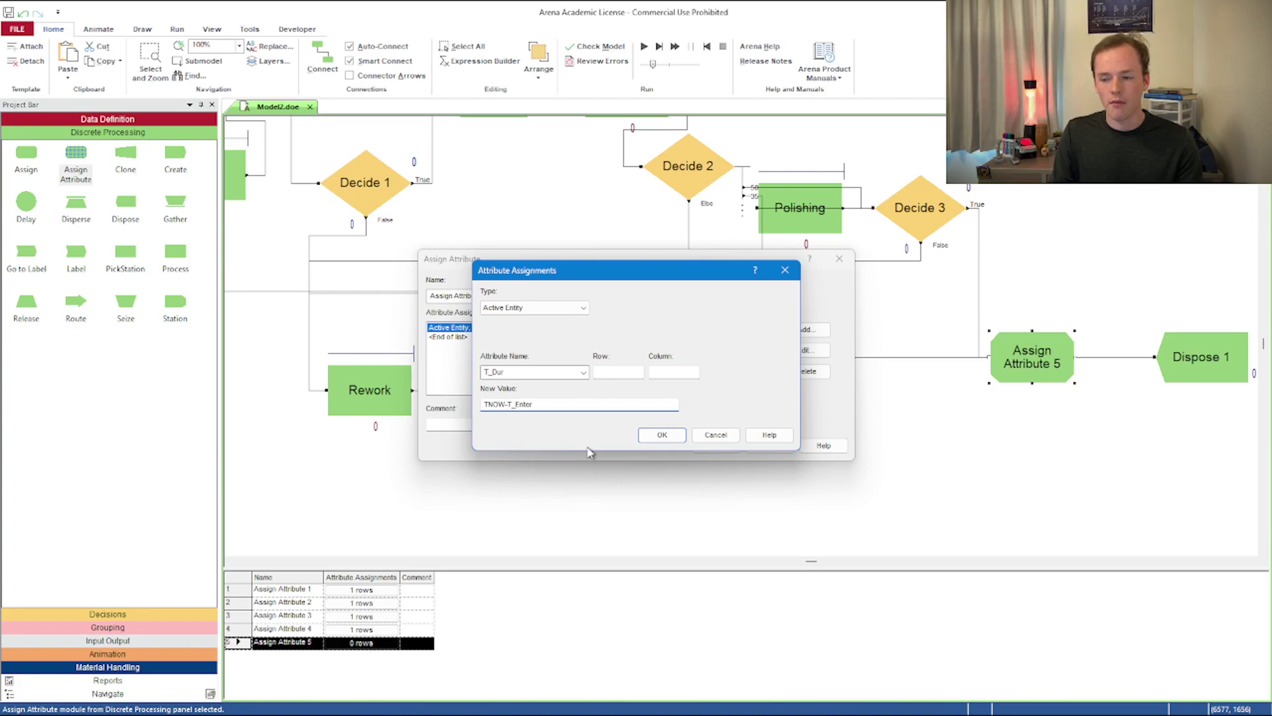
pyautogui.click(662, 436)
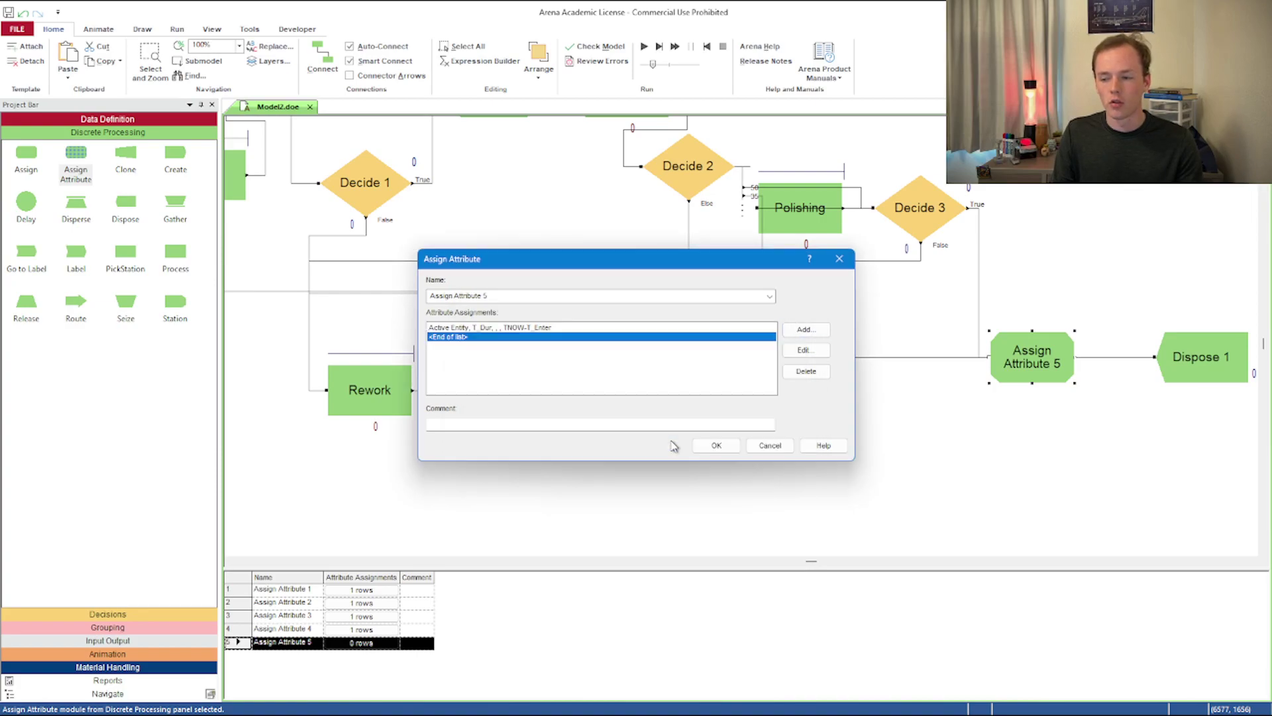
pyautogui.click(525, 328)
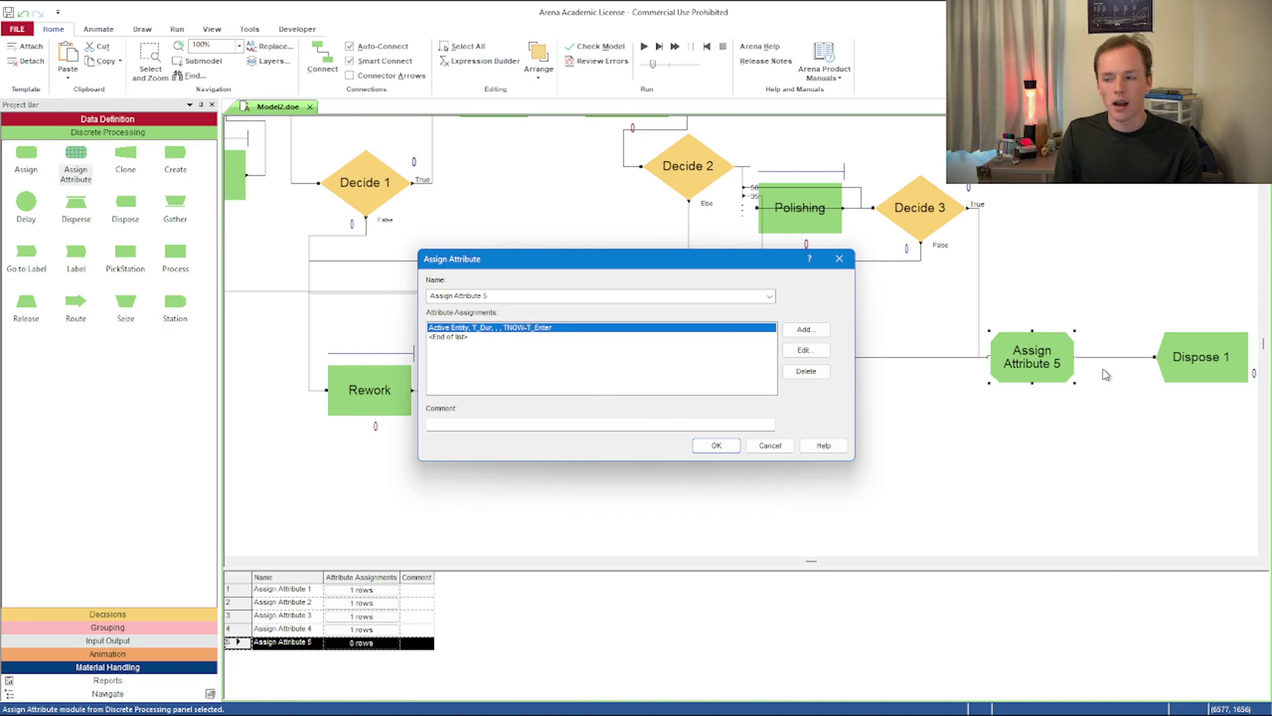
pyautogui.click(716, 445)
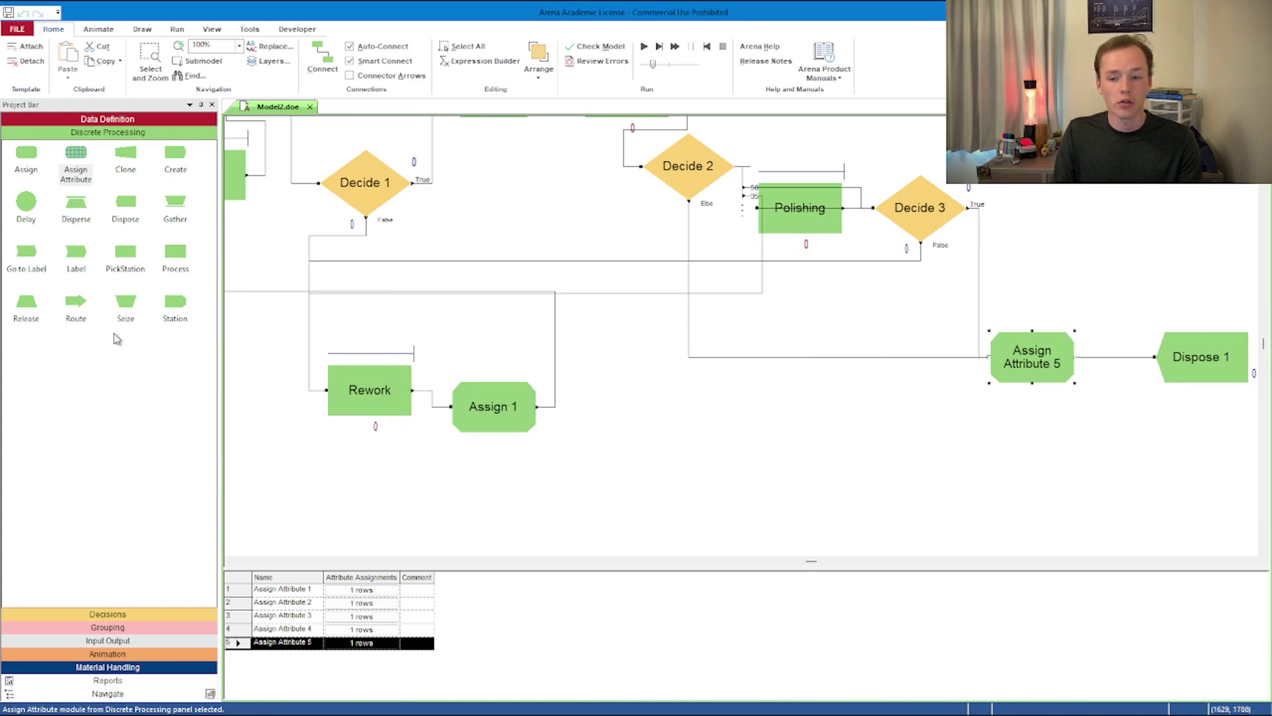
# - Insert a Record module from Input Output before Dispose 1 and shift both modules lower
pyautogui.click(108, 119)
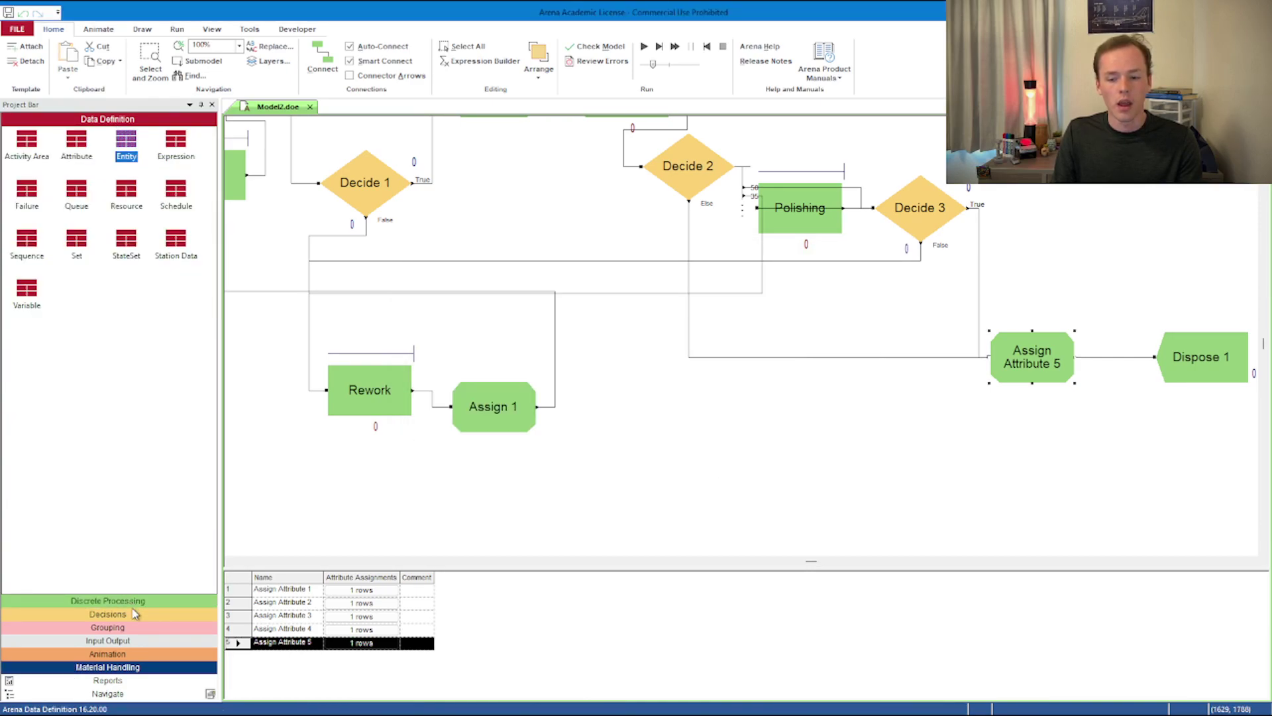
pyautogui.click(133, 600)
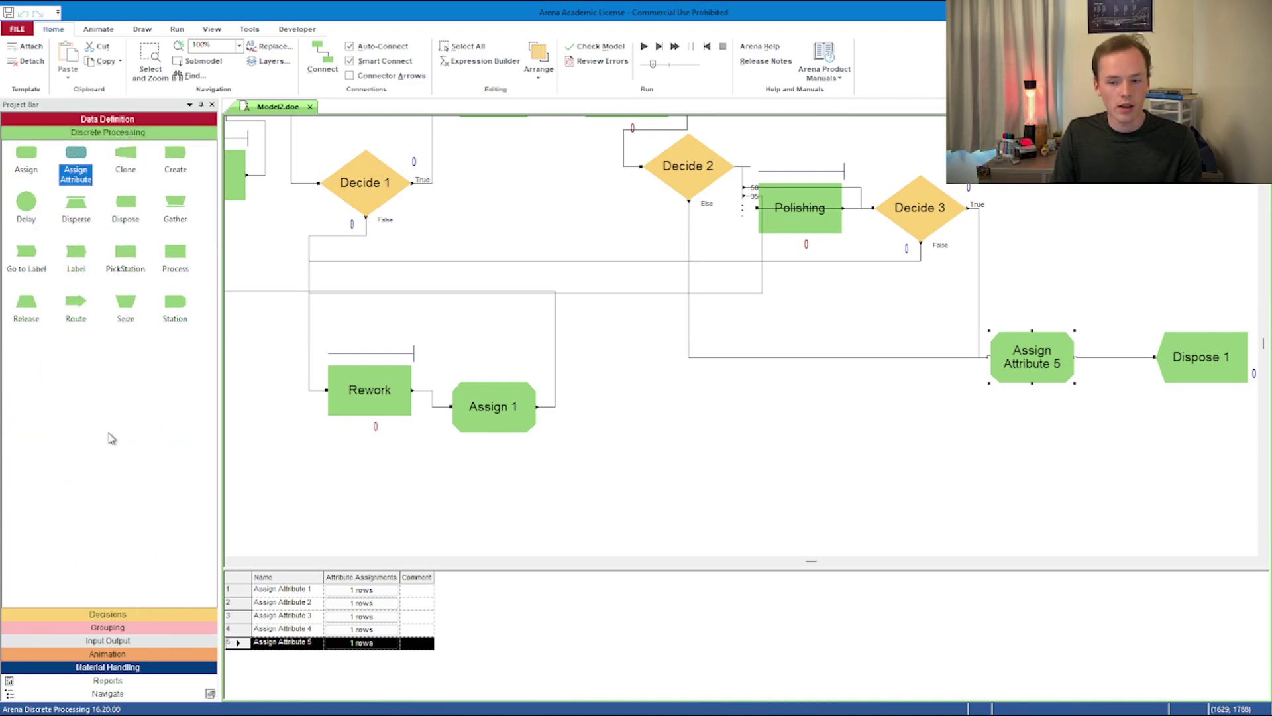
pyautogui.click(147, 616)
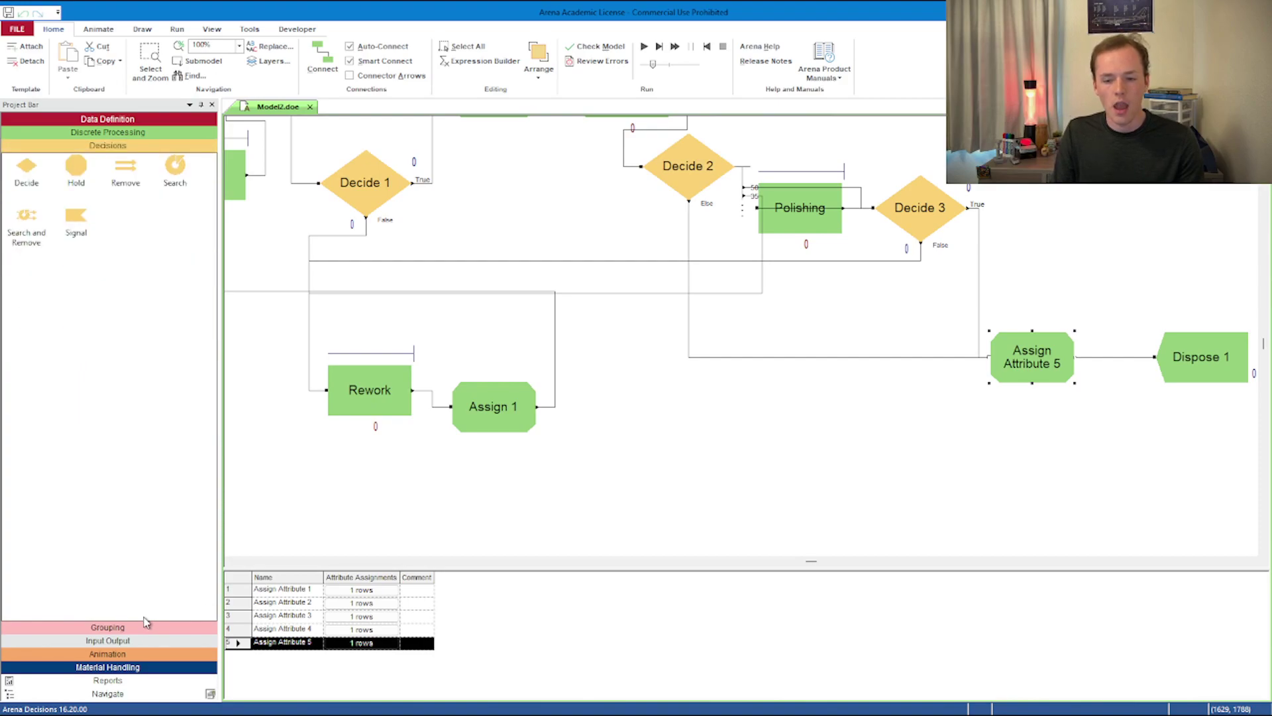
pyautogui.click(145, 626)
pyautogui.click(140, 638)
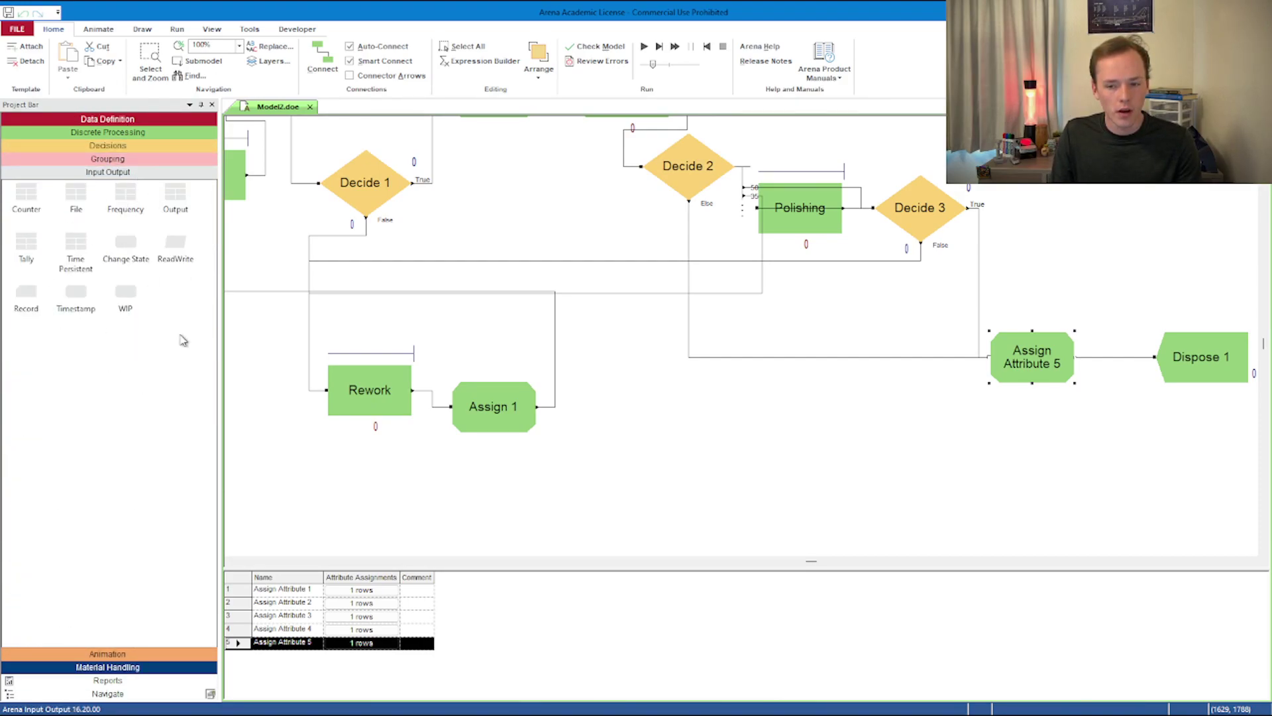
pyautogui.moveTo(26, 298); pyautogui.dragTo(969, 402)
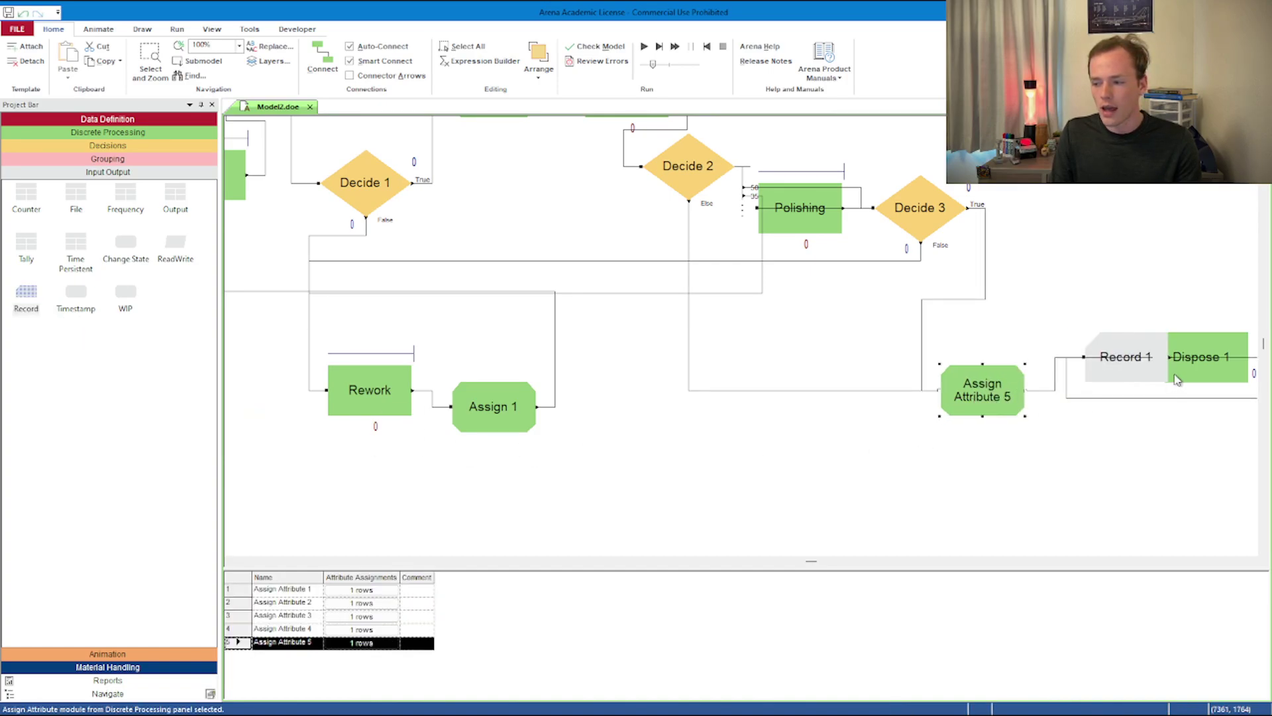
pyautogui.moveTo(1126, 361); pyautogui.dragTo(1106, 402)
pyautogui.click(1166, 398)
# - Add a Time Interval statistic to Record 1 measured from attribute T_Enter
pyautogui.doubleClick(1106, 397)
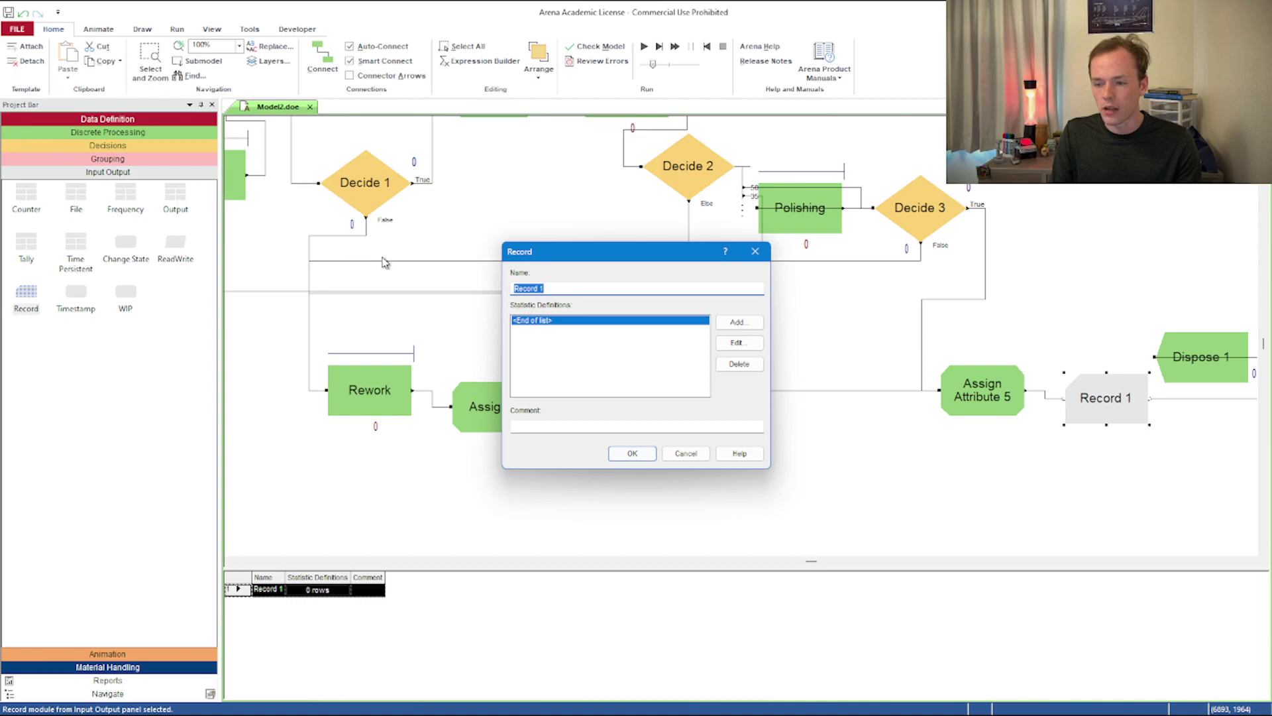
pyautogui.click(734, 323)
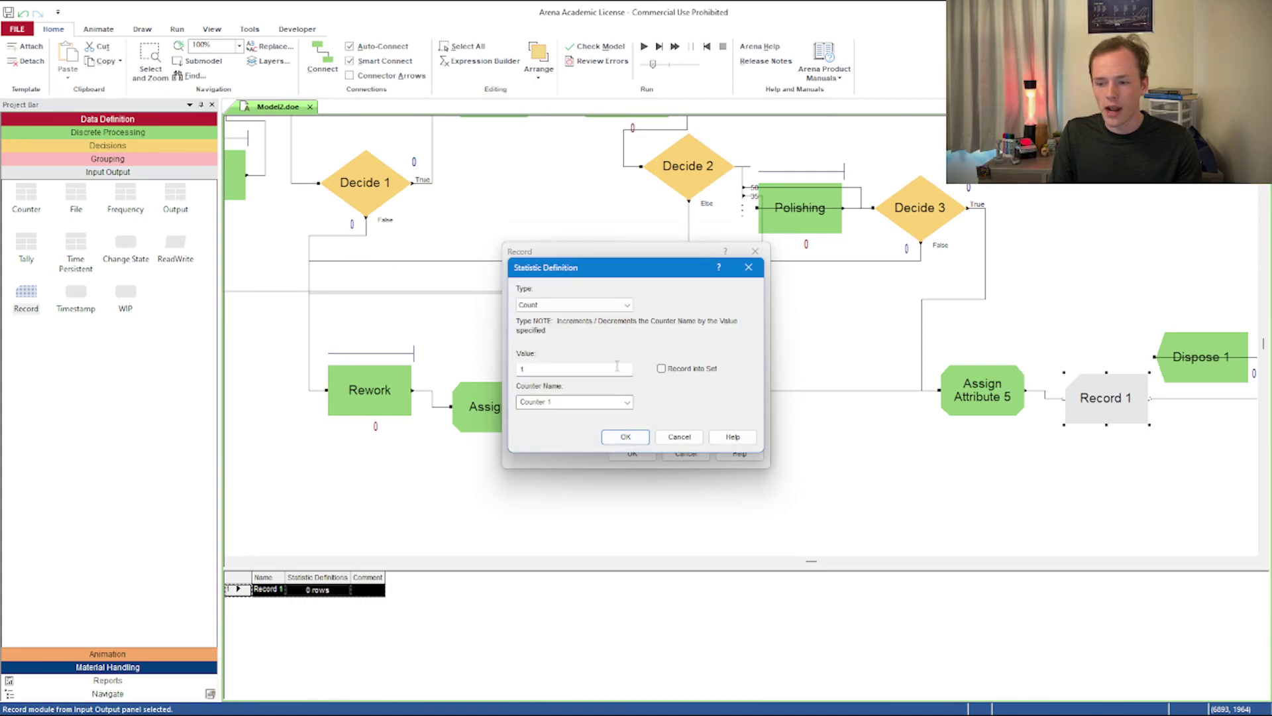
pyautogui.click(622, 305)
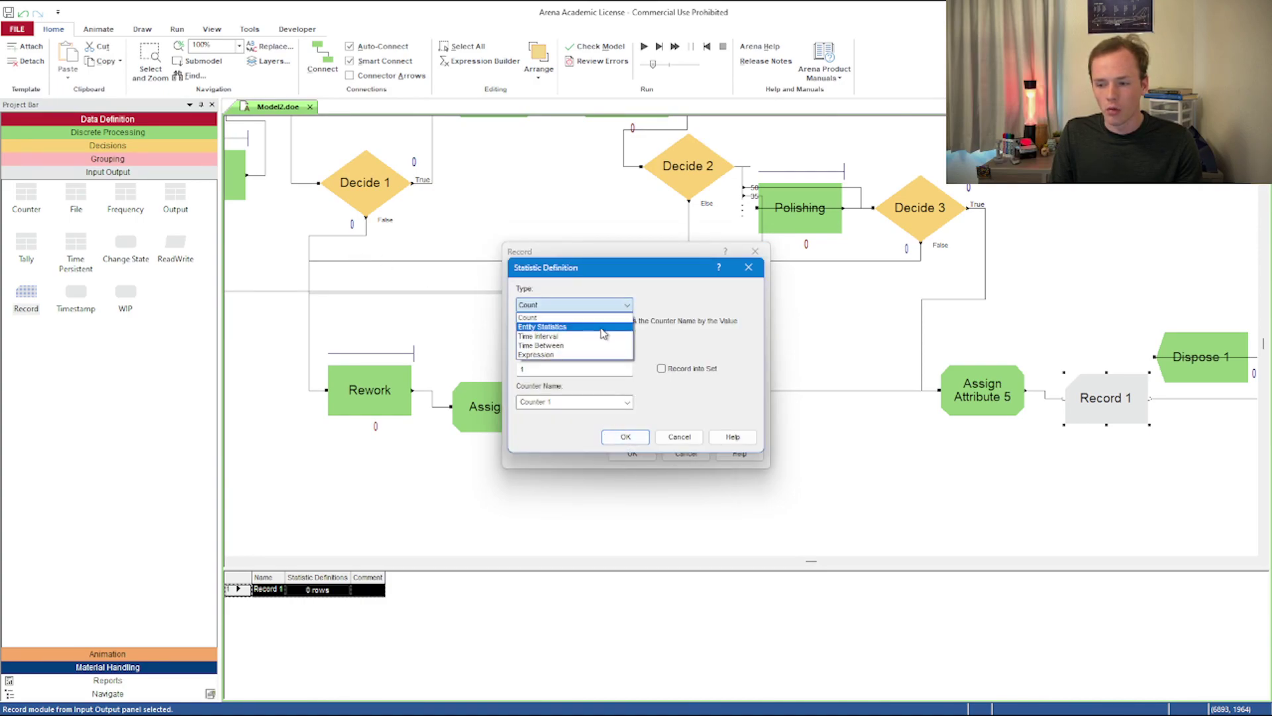
pyautogui.click(571, 346)
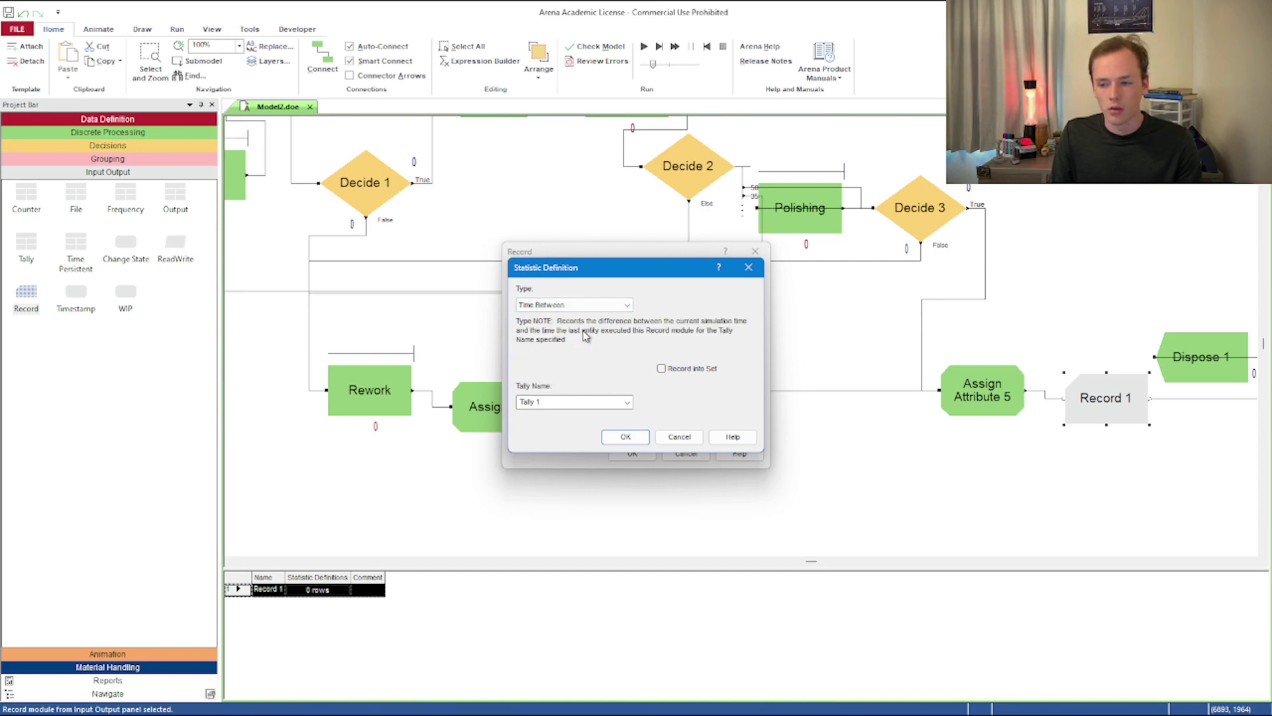
pyautogui.click(605, 397)
pyautogui.click(625, 306)
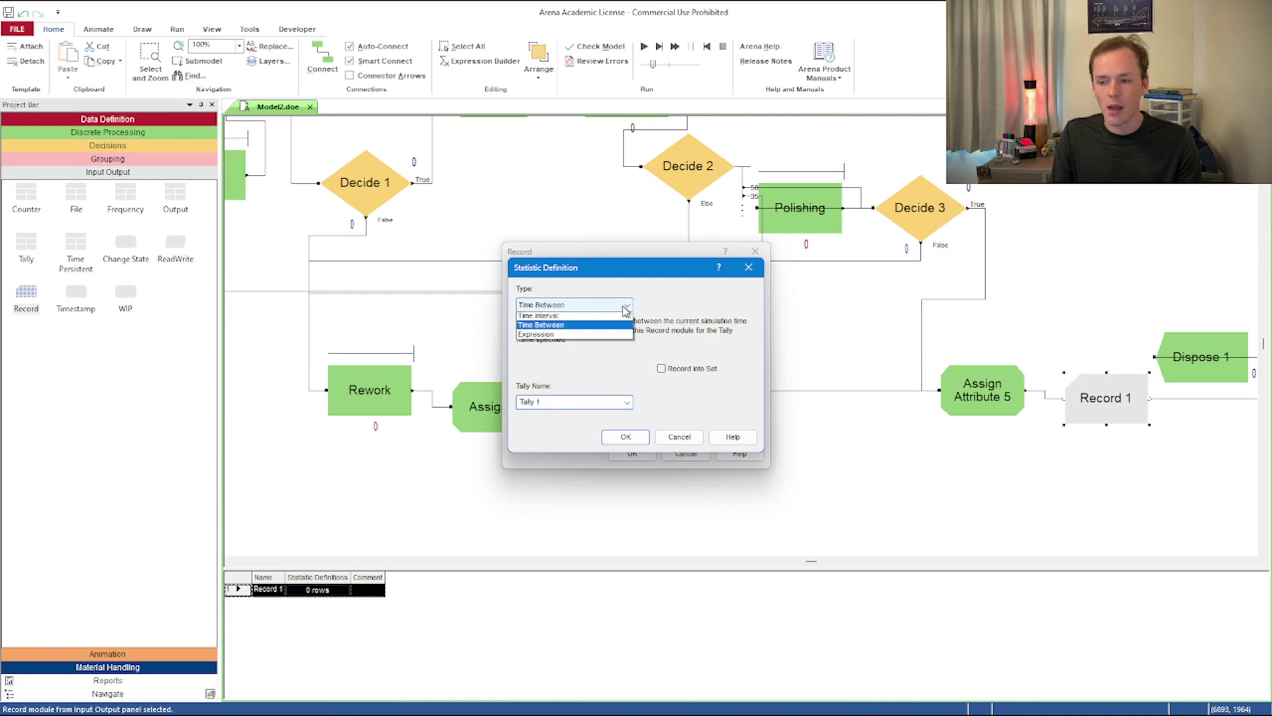
pyautogui.click(620, 316)
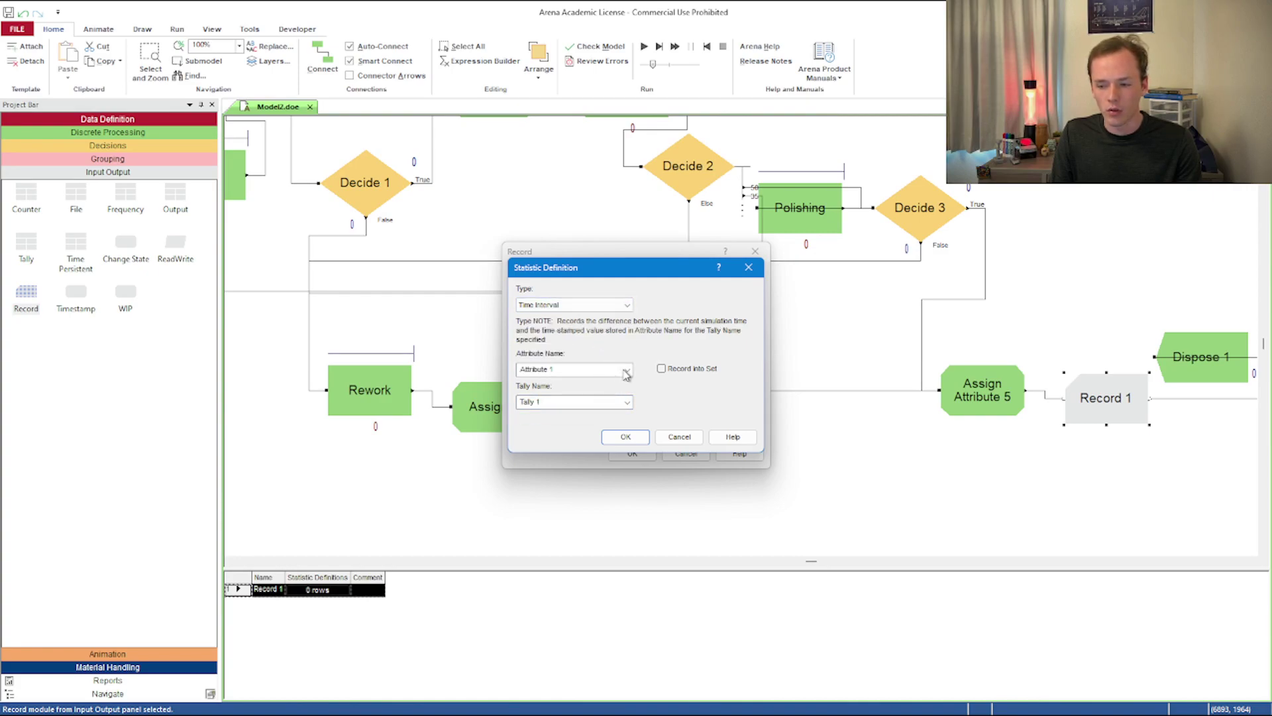
pyautogui.click(626, 371)
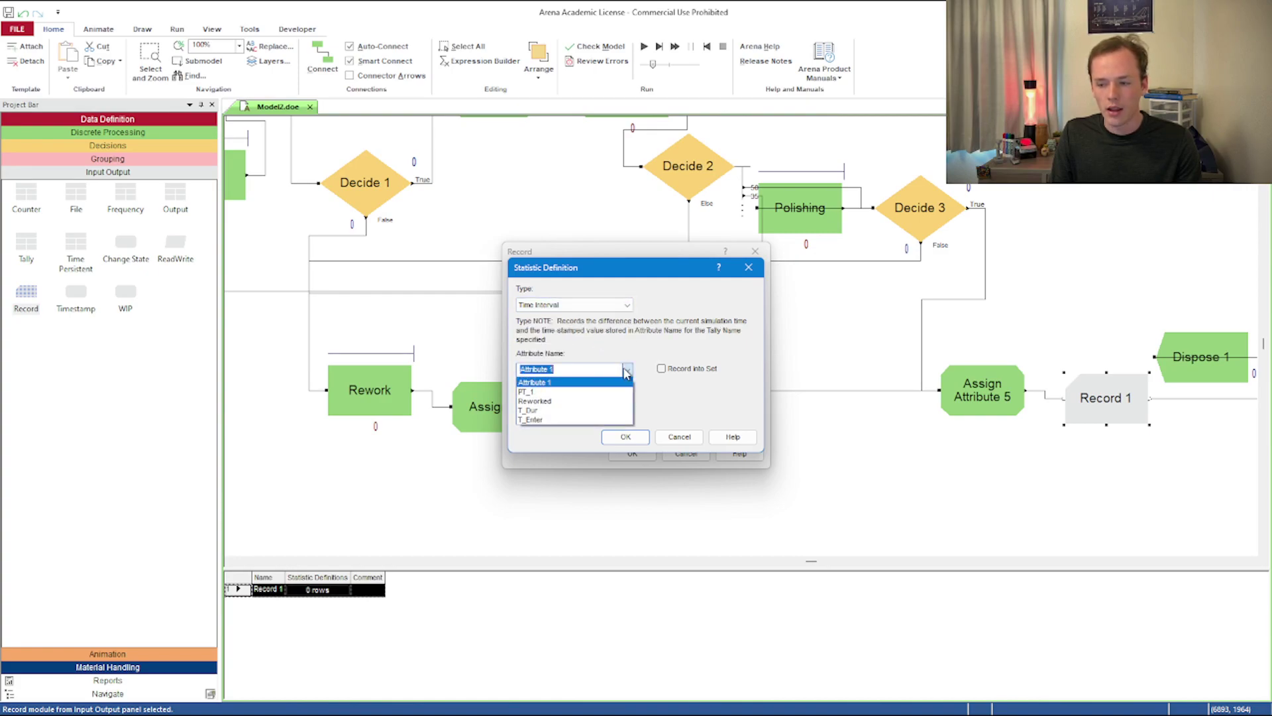
pyautogui.click(554, 419)
# - Name the tally T_Tally and save the Record 1 settings
pyautogui.click(627, 403)
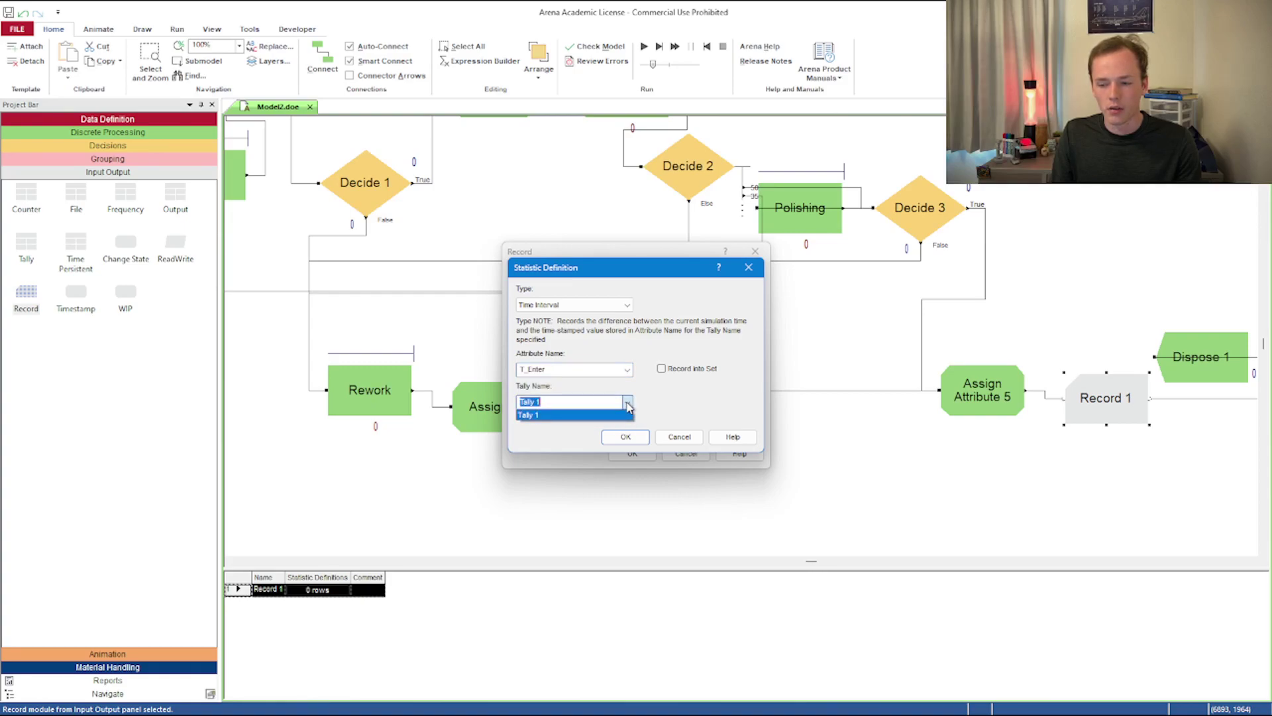
pyautogui.click(628, 404)
pyautogui.write('T_')
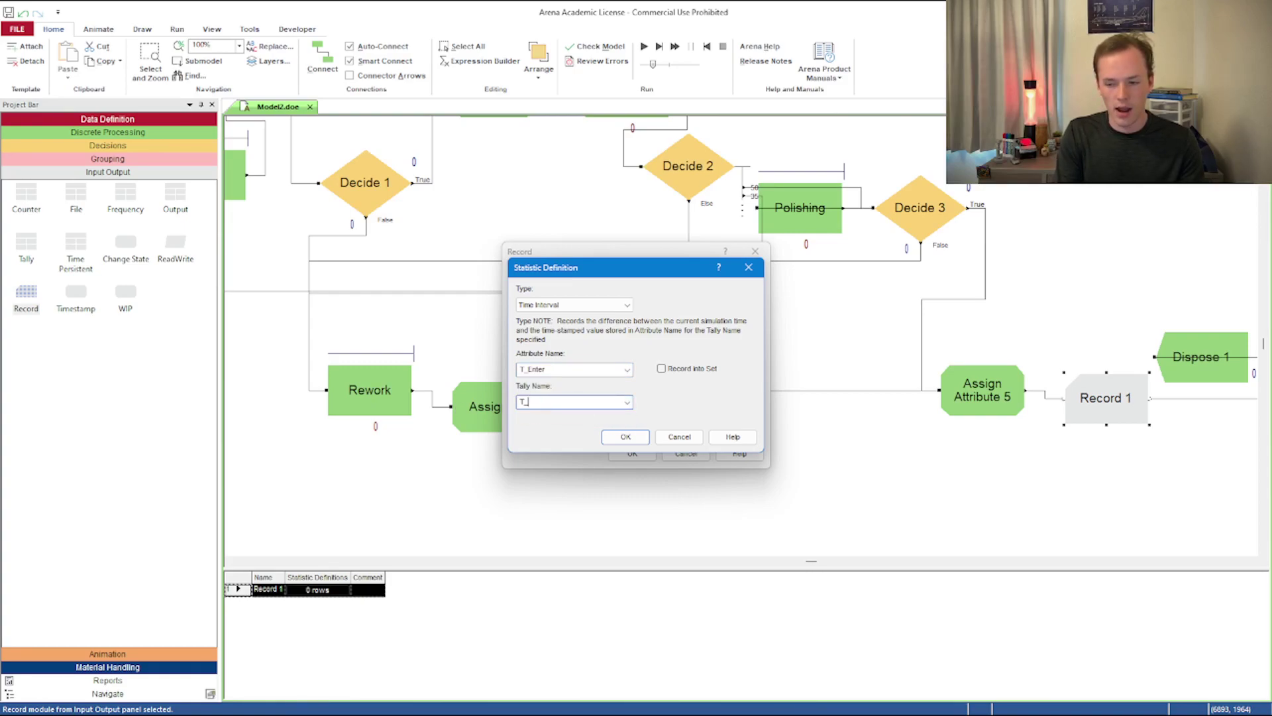
pyautogui.write('Tal')
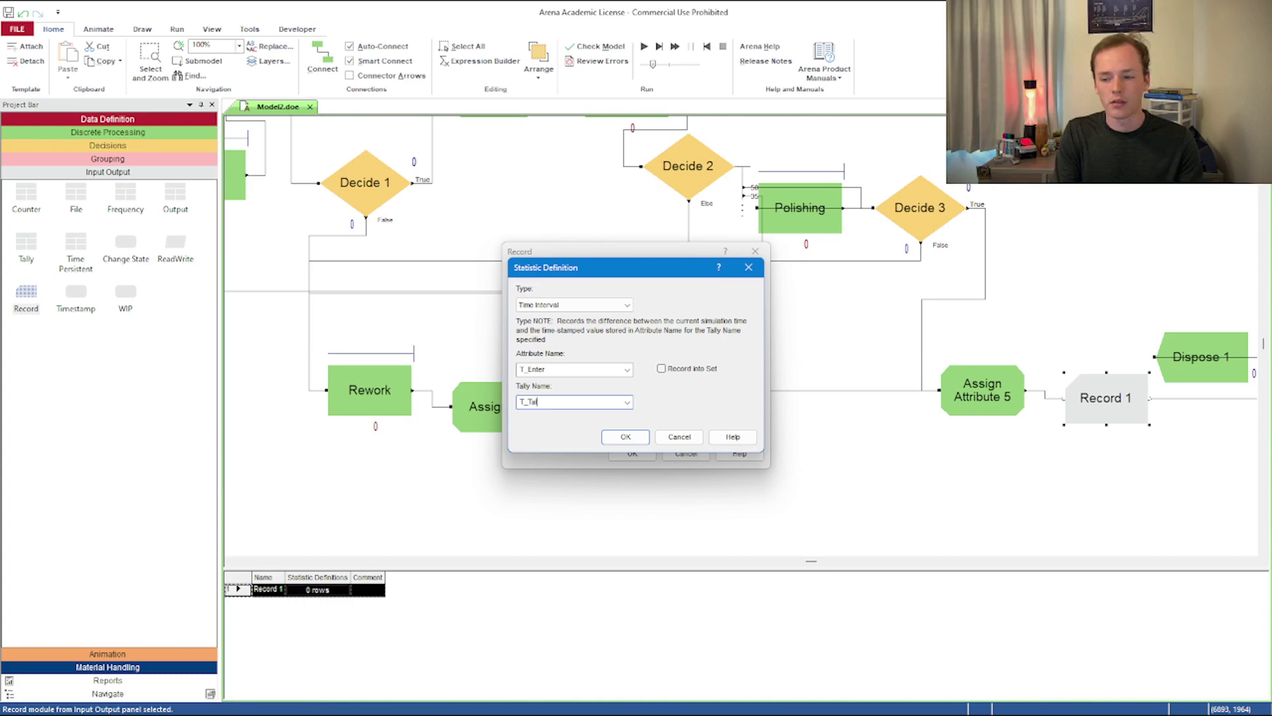
pyautogui.write('ly')
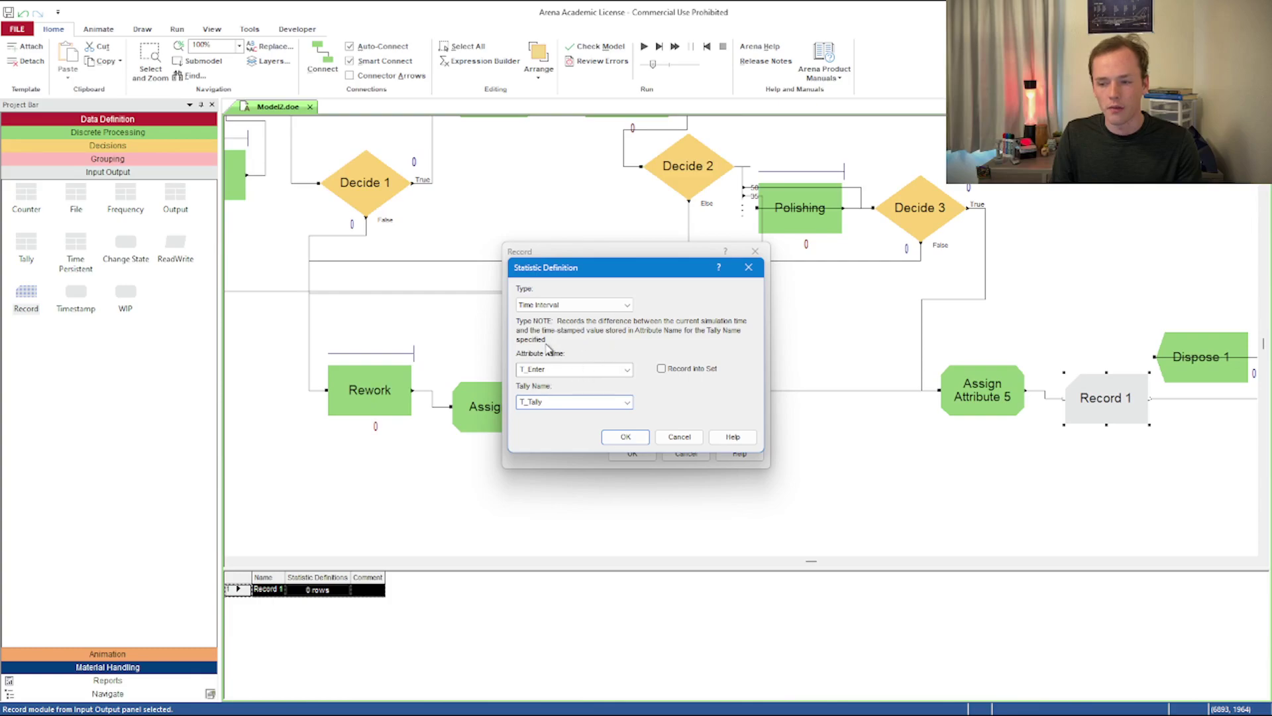
pyautogui.click(623, 437)
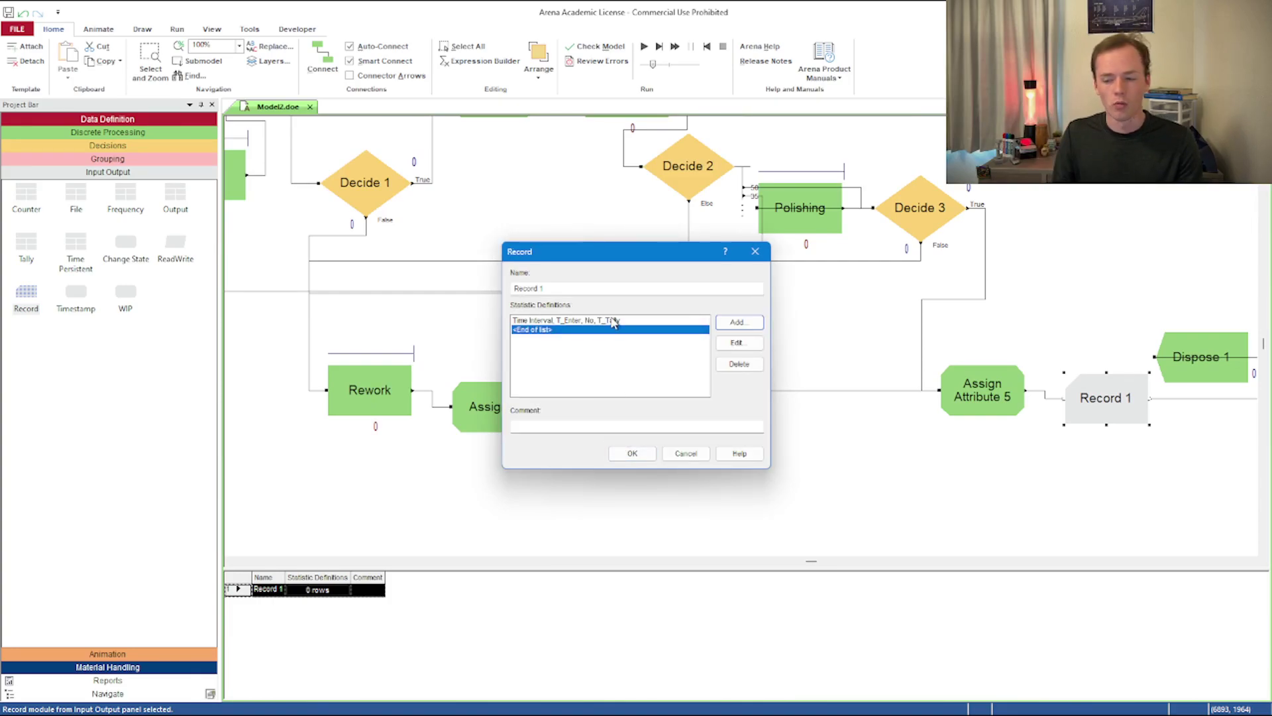
pyautogui.click(631, 453)
# - Start the simulation with a slower animation, then pause it
pyautogui.click(646, 46)
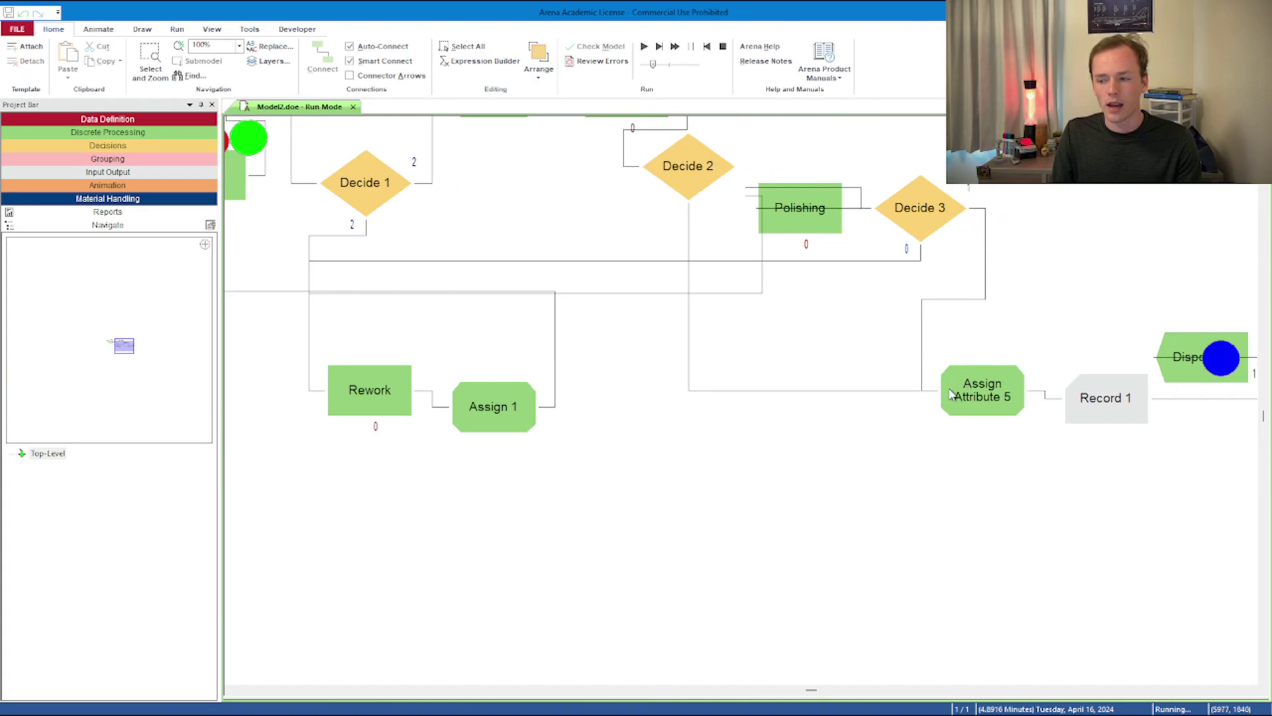
pyautogui.moveTo(652, 64); pyautogui.dragTo(645, 64)
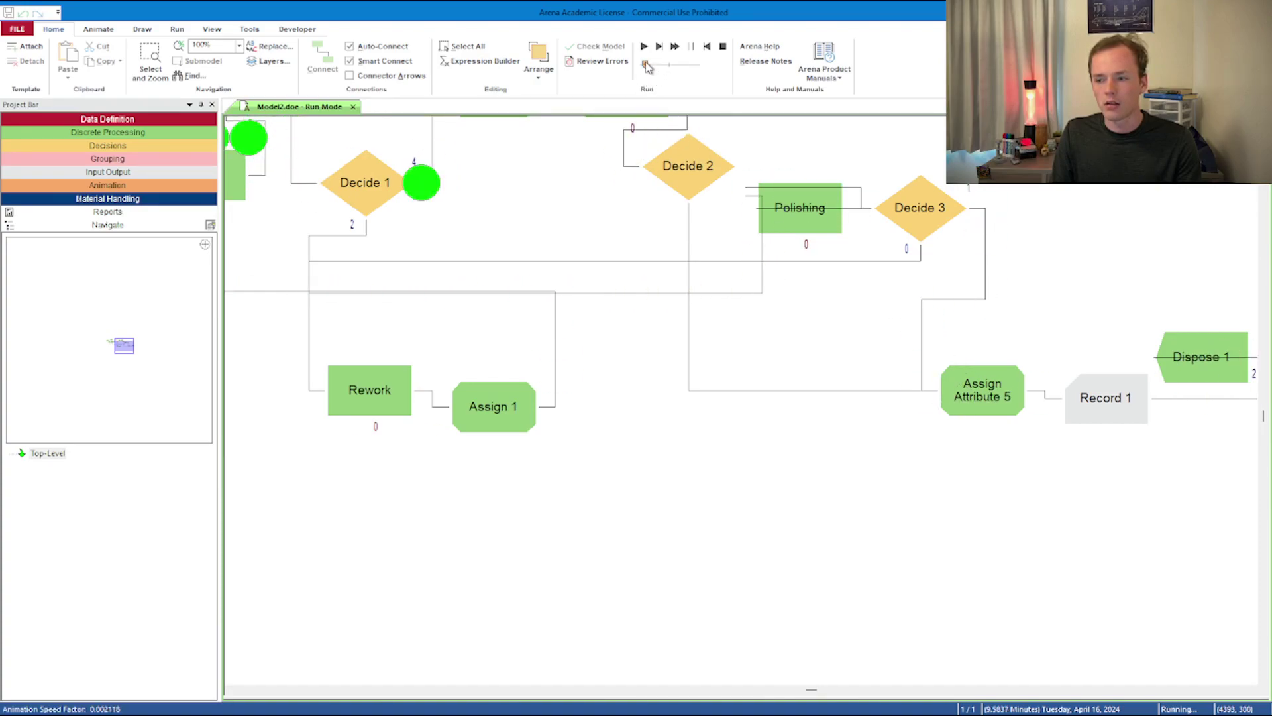
pyautogui.click(693, 46)
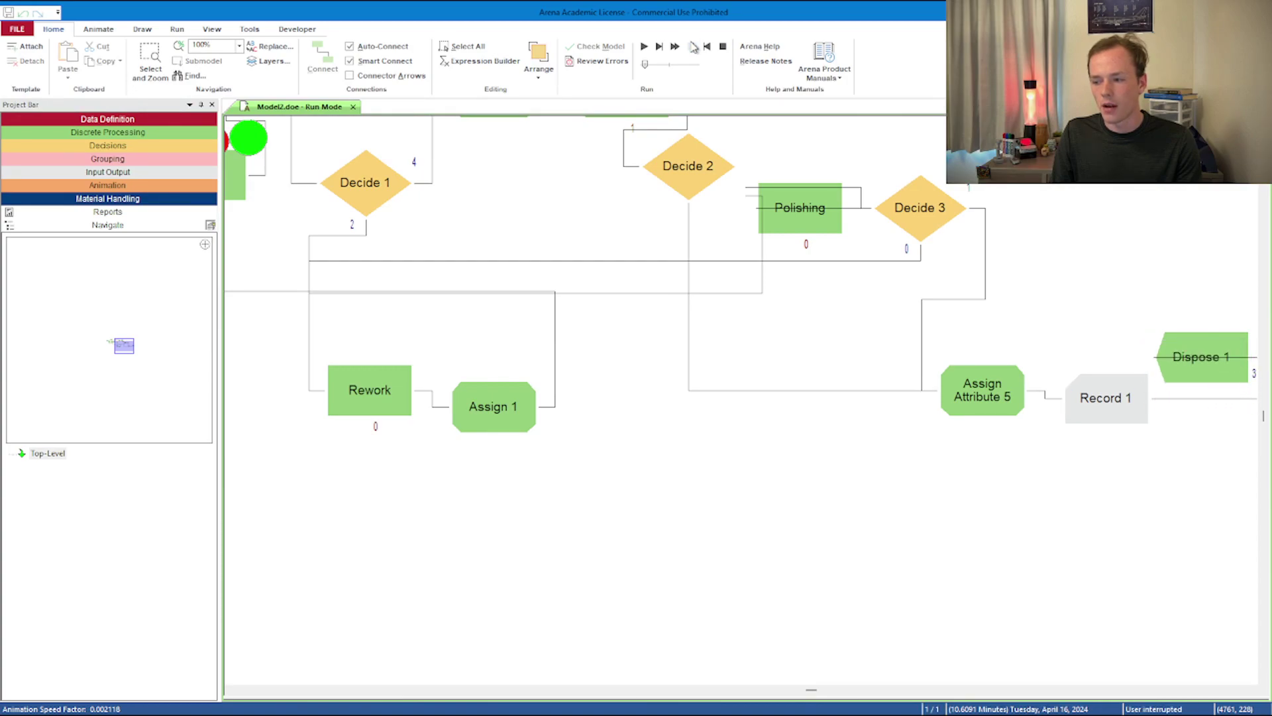
pyautogui.click(643, 47)
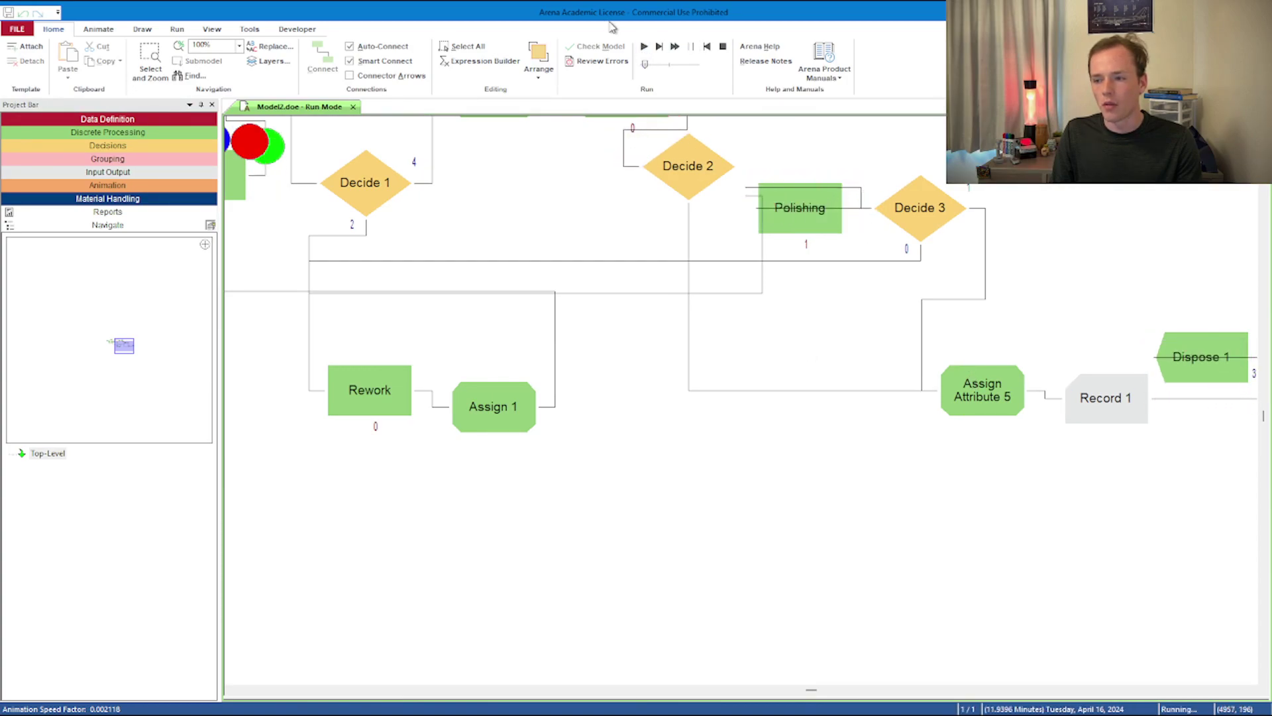
pyautogui.click(691, 47)
# - Move Dispose 1 above Record 1, resume at faster animation speed, then pause again
pyautogui.click(1196, 357)
pyautogui.moveTo(1196, 358); pyautogui.dragTo(1171, 233)
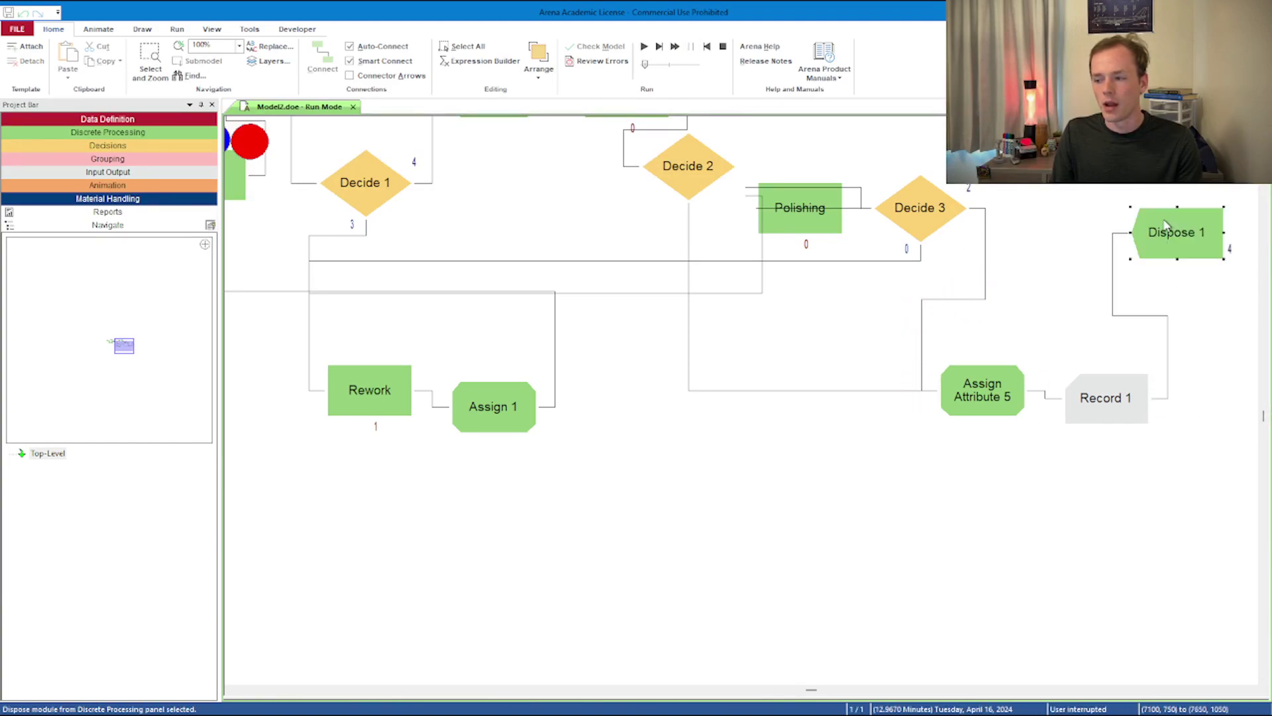
pyautogui.click(1114, 252)
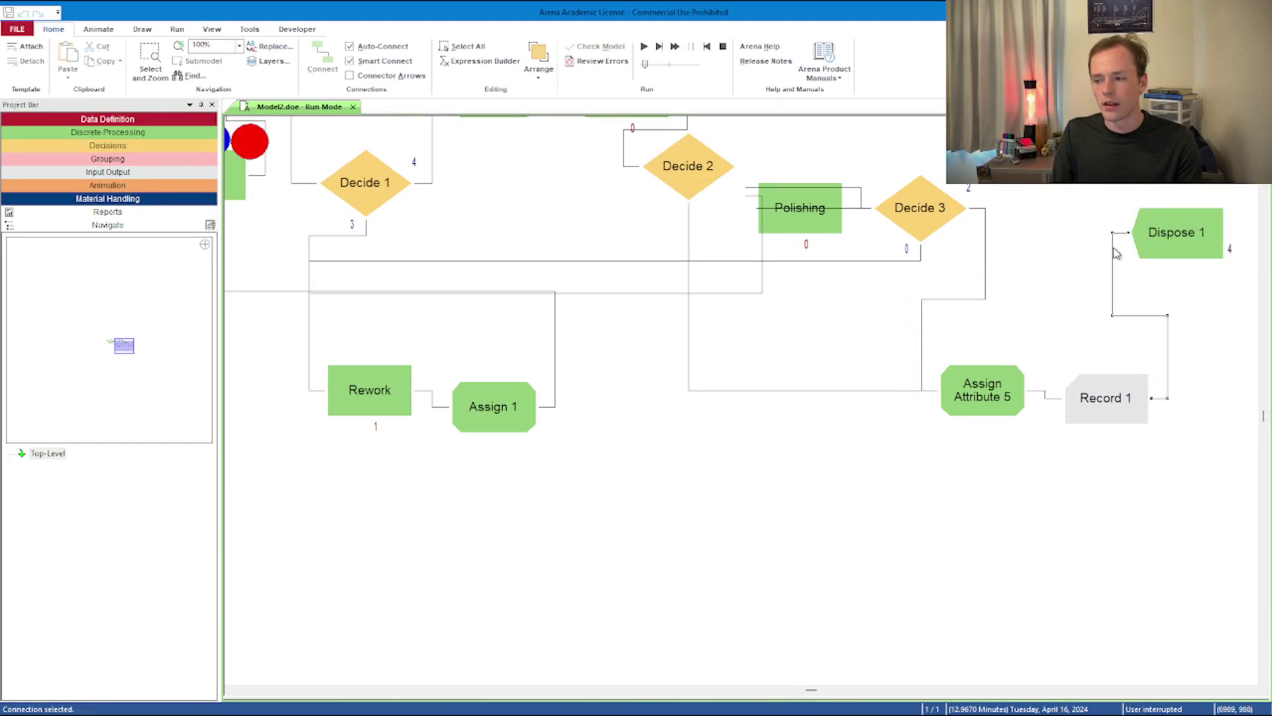
pyautogui.click(644, 46)
pyautogui.moveTo(645, 65); pyautogui.dragTo(659, 74)
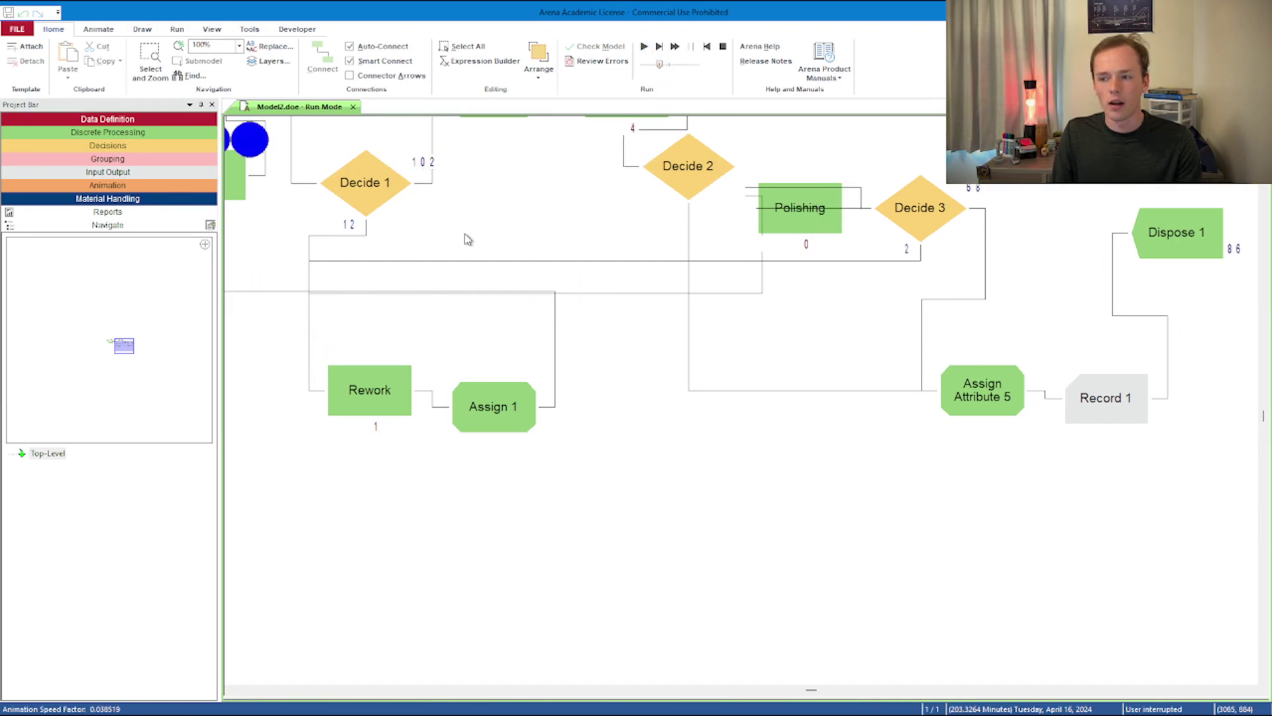
pyautogui.press('Escape')
pyautogui.scroll(3, 462, 252)
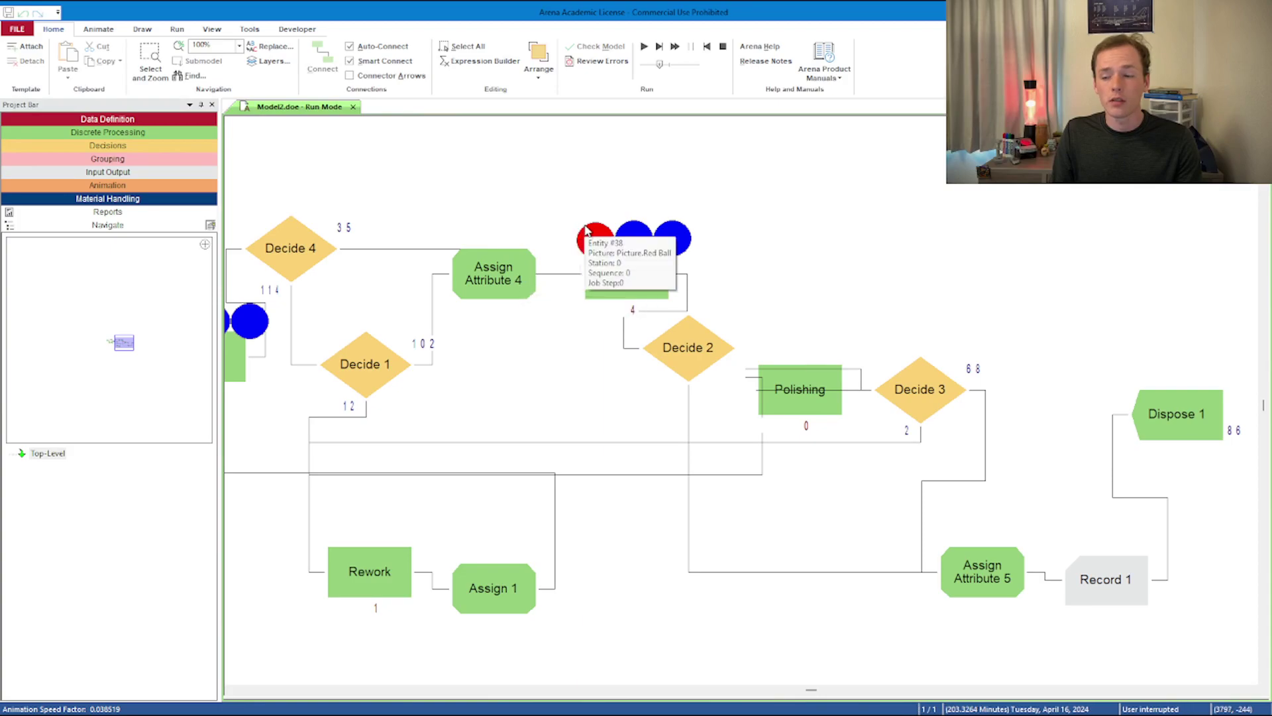
# - Read entity 38's T_Enter value in its Entity Summary's user-defined attributes
pyautogui.rightClick(594, 247)
pyautogui.click(620, 257)
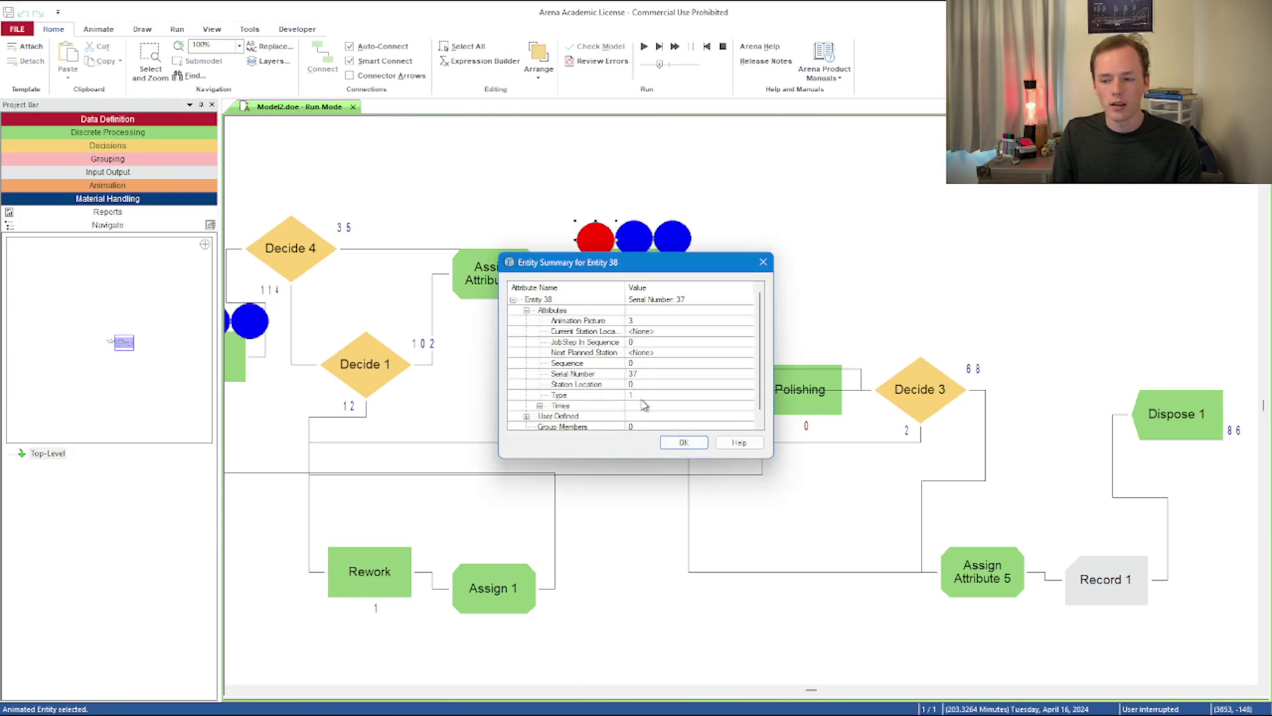
pyautogui.click(526, 405)
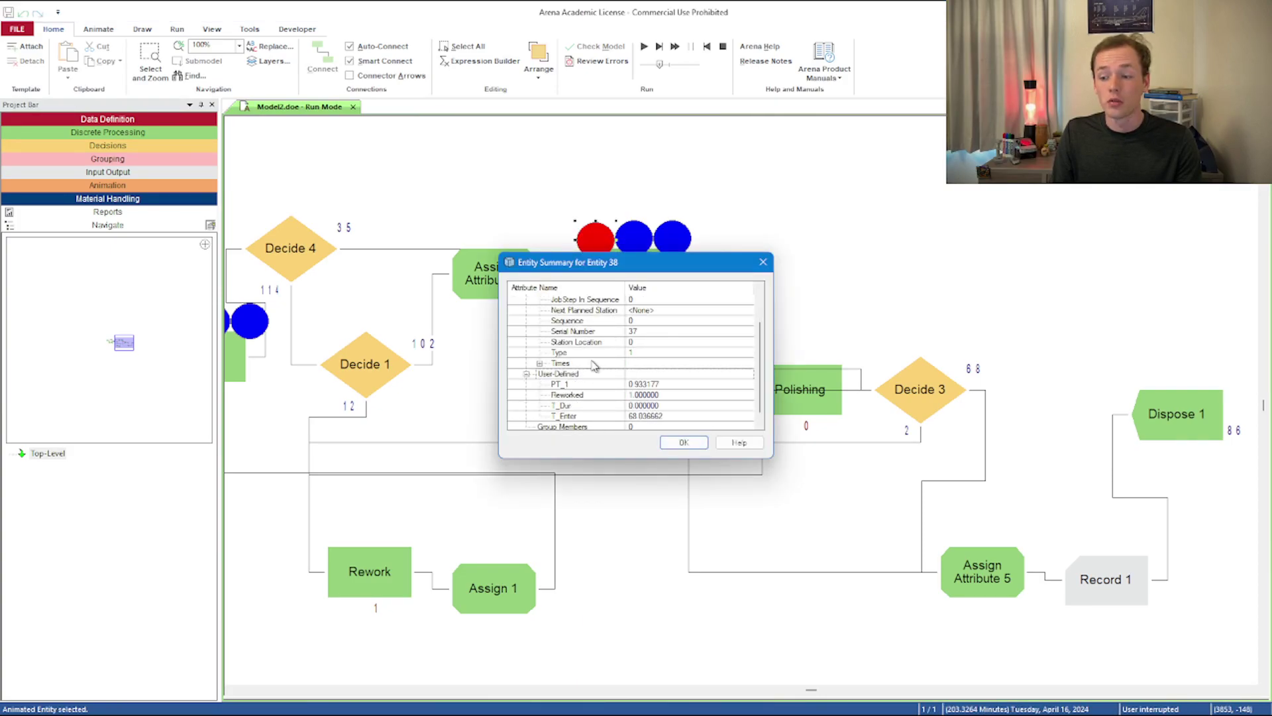
pyautogui.click(647, 407)
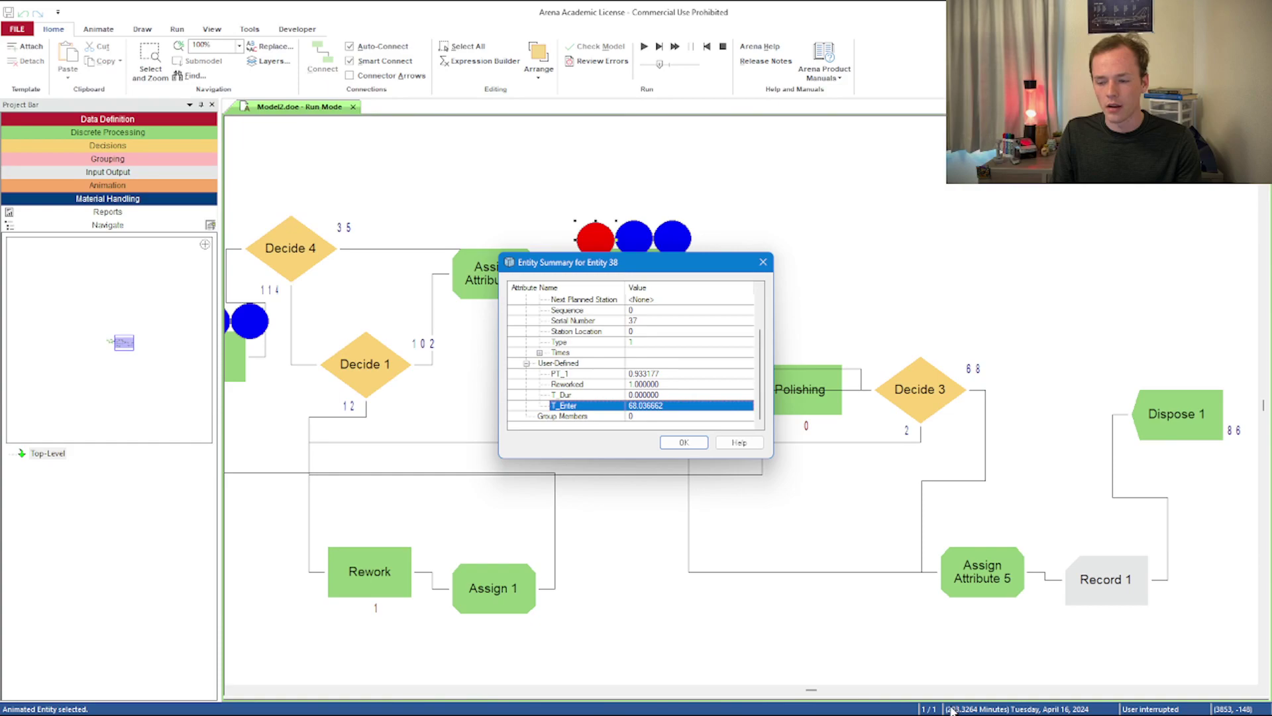
pyautogui.click(684, 442)
# - Check the T_Enter values of waiting entities 117 and 115
pyautogui.doubleClick(630, 236)
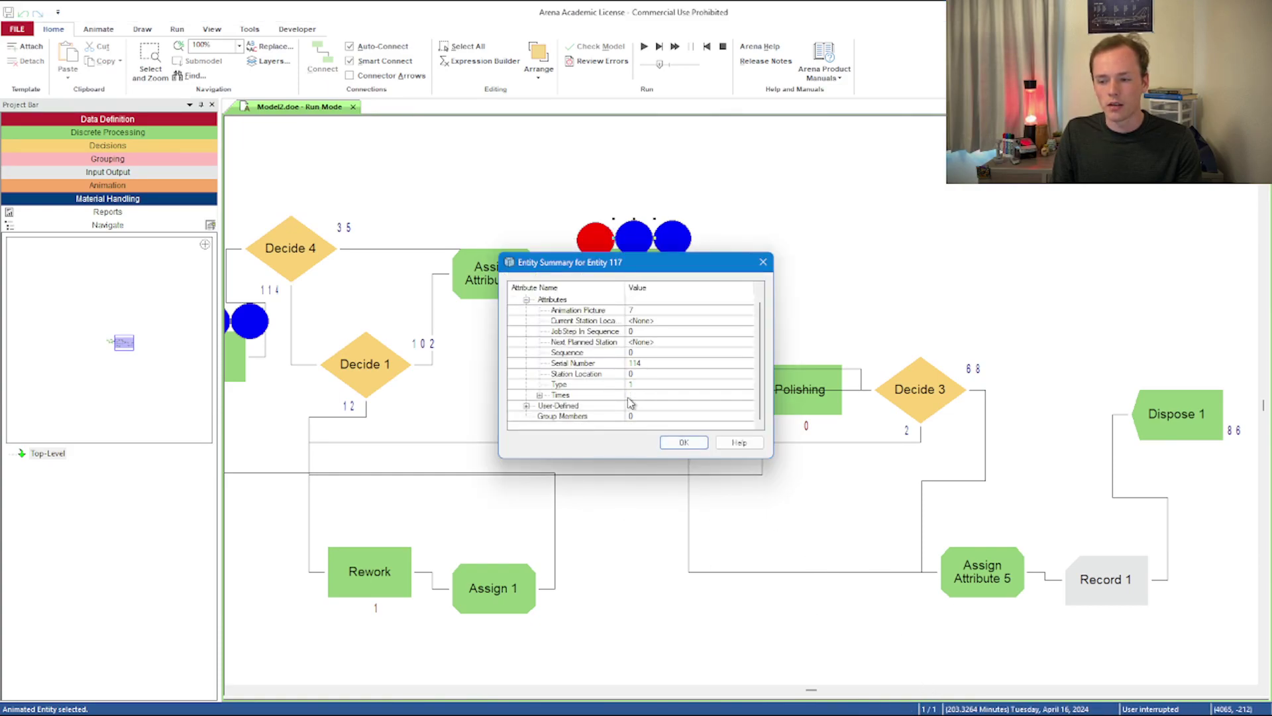
pyautogui.doubleClick(560, 406)
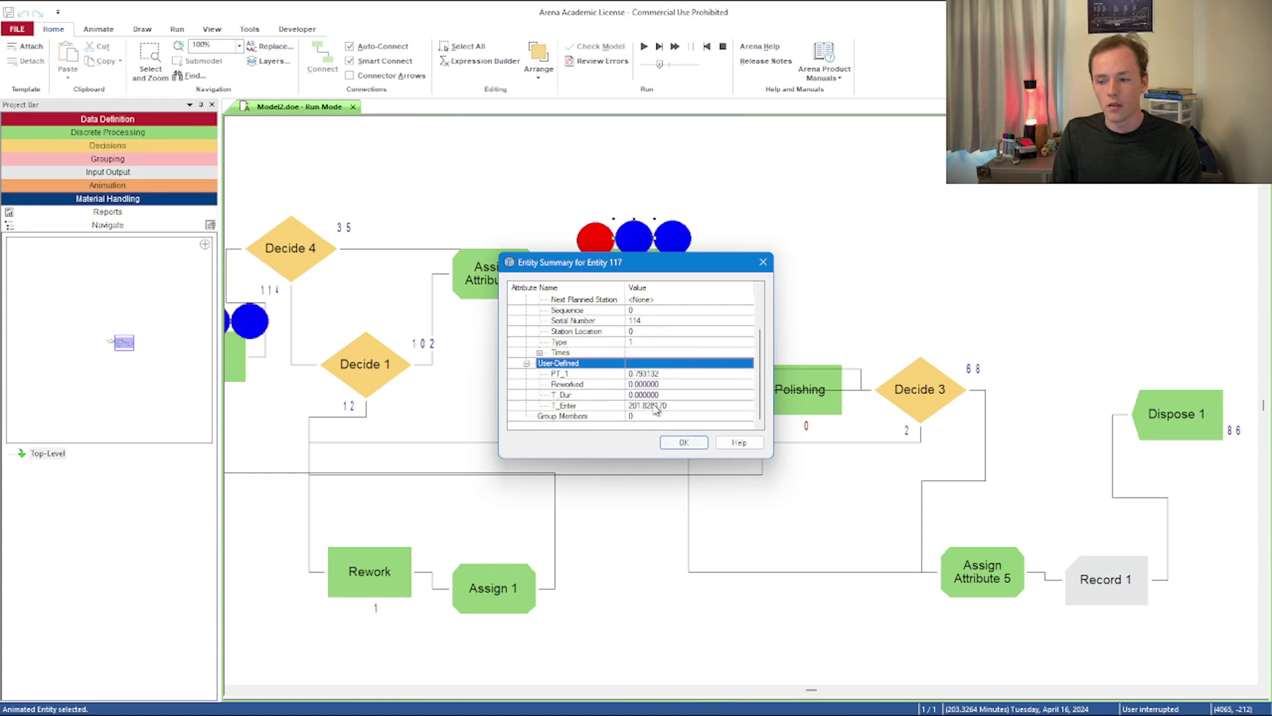
pyautogui.click(683, 442)
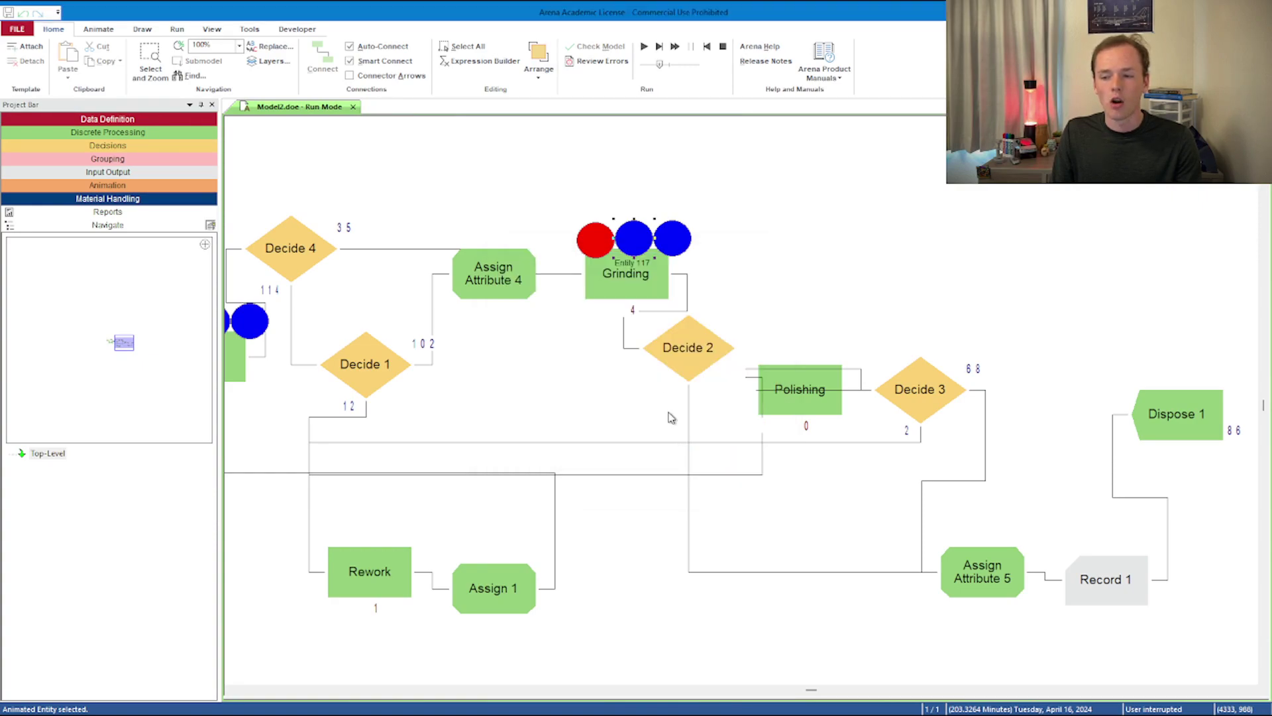
pyautogui.doubleClick(672, 237)
pyautogui.scroll(-1, 542, 377)
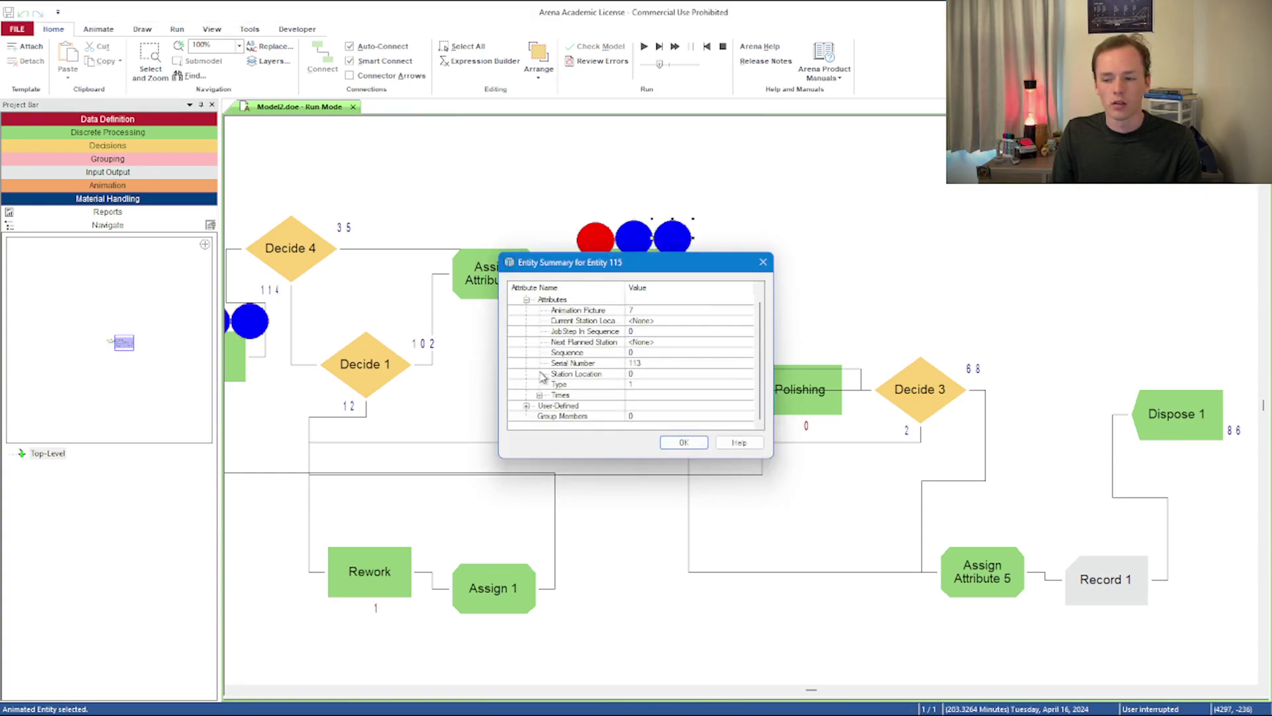
pyautogui.click(527, 407)
pyautogui.click(526, 405)
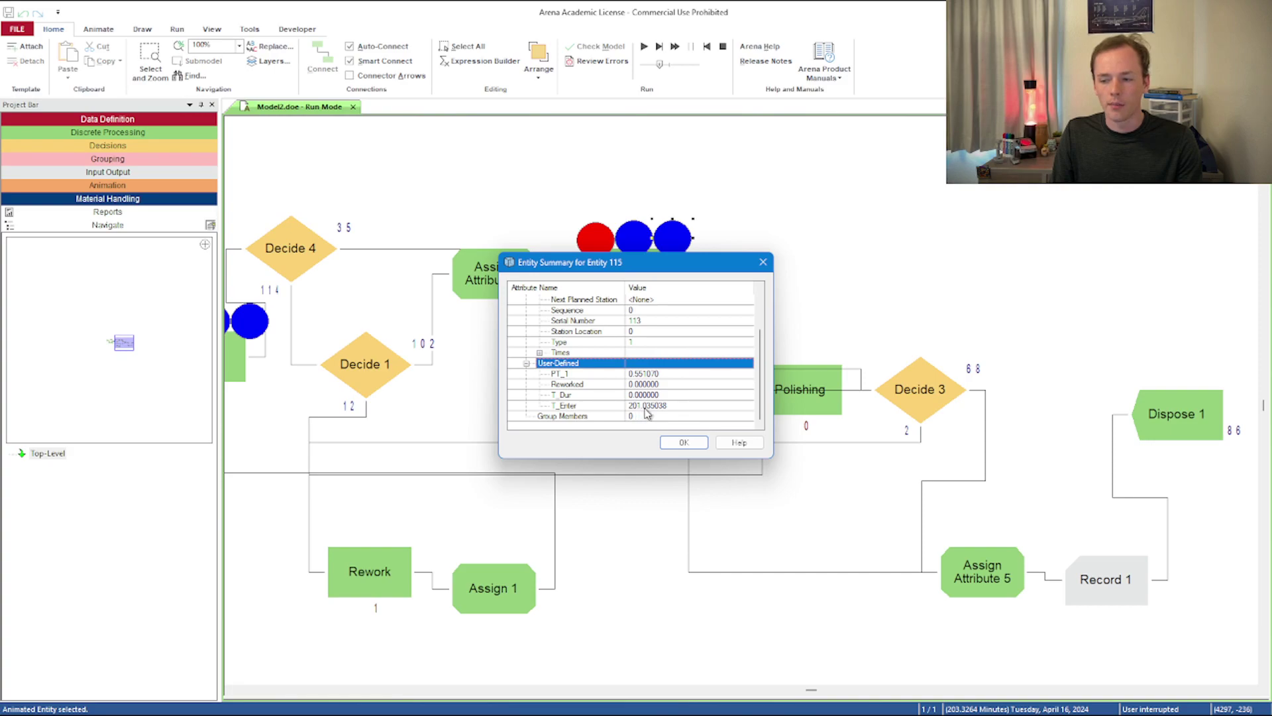
pyautogui.click(683, 442)
pyautogui.doubleClick(634, 237)
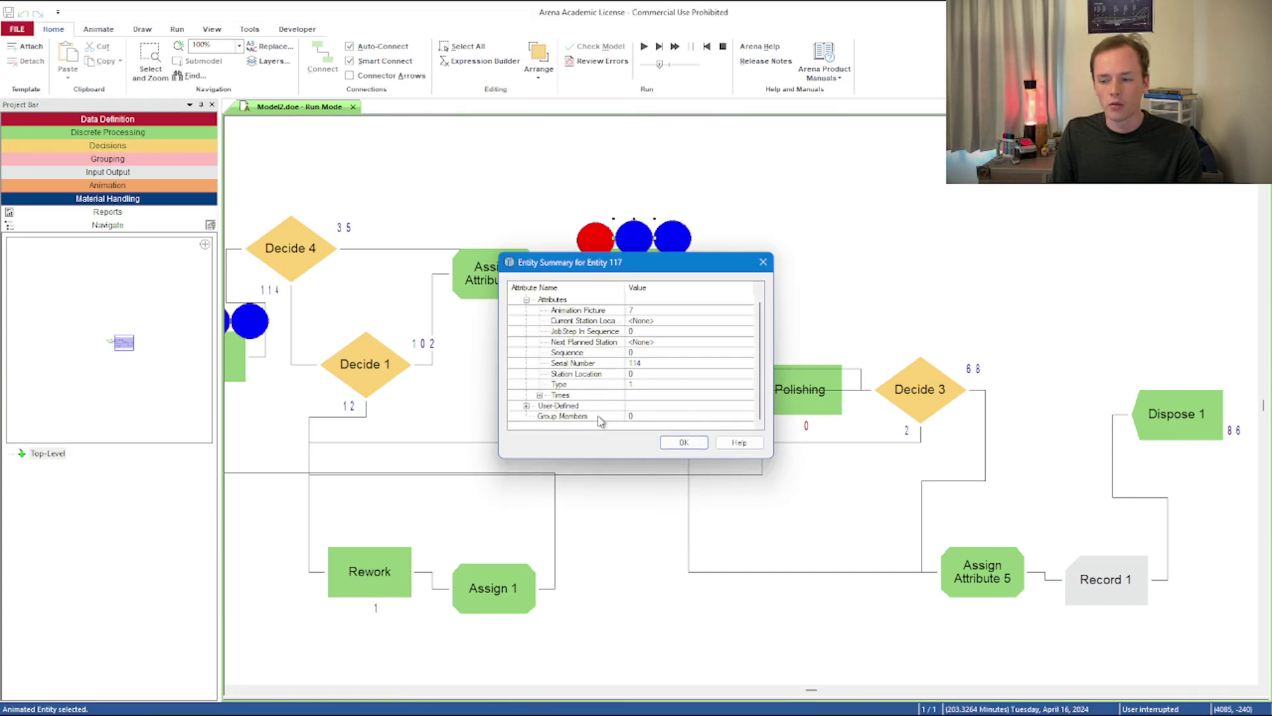
pyautogui.click(526, 406)
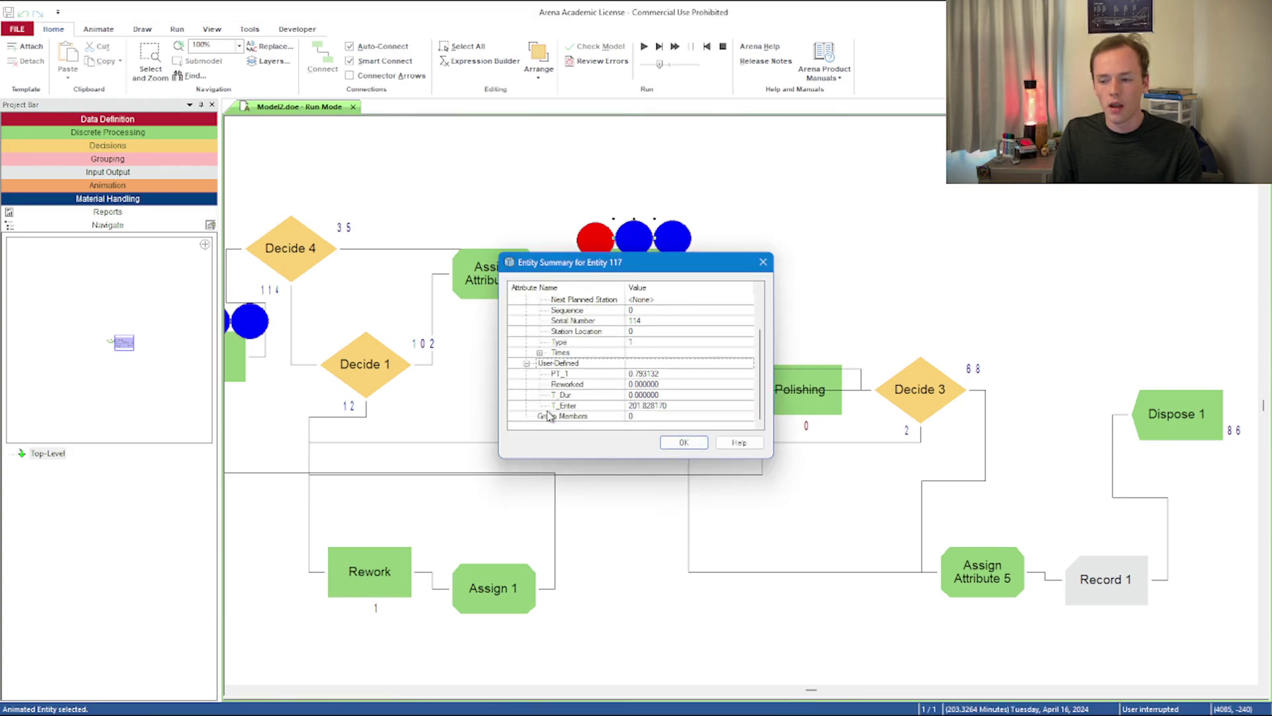
pyautogui.click(673, 441)
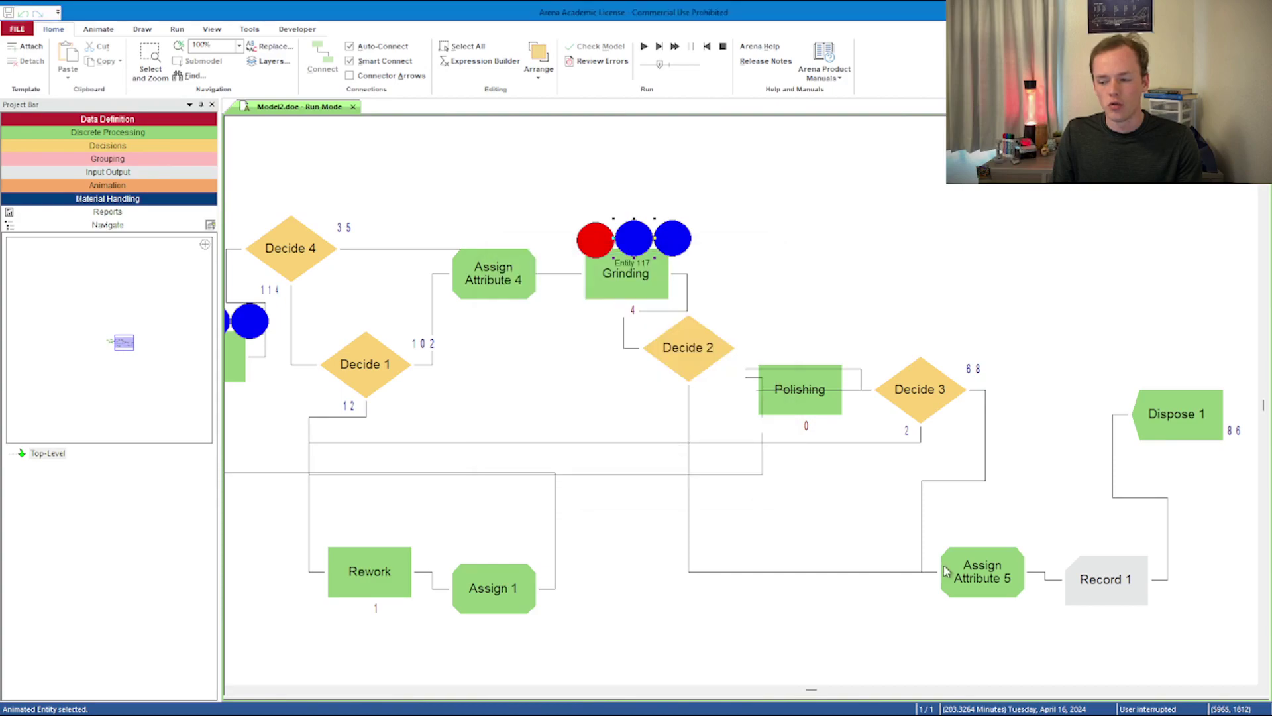
# - Fast-forward the simulation to the end and choose Yes to view results
pyautogui.click(1107, 588)
pyautogui.click(643, 46)
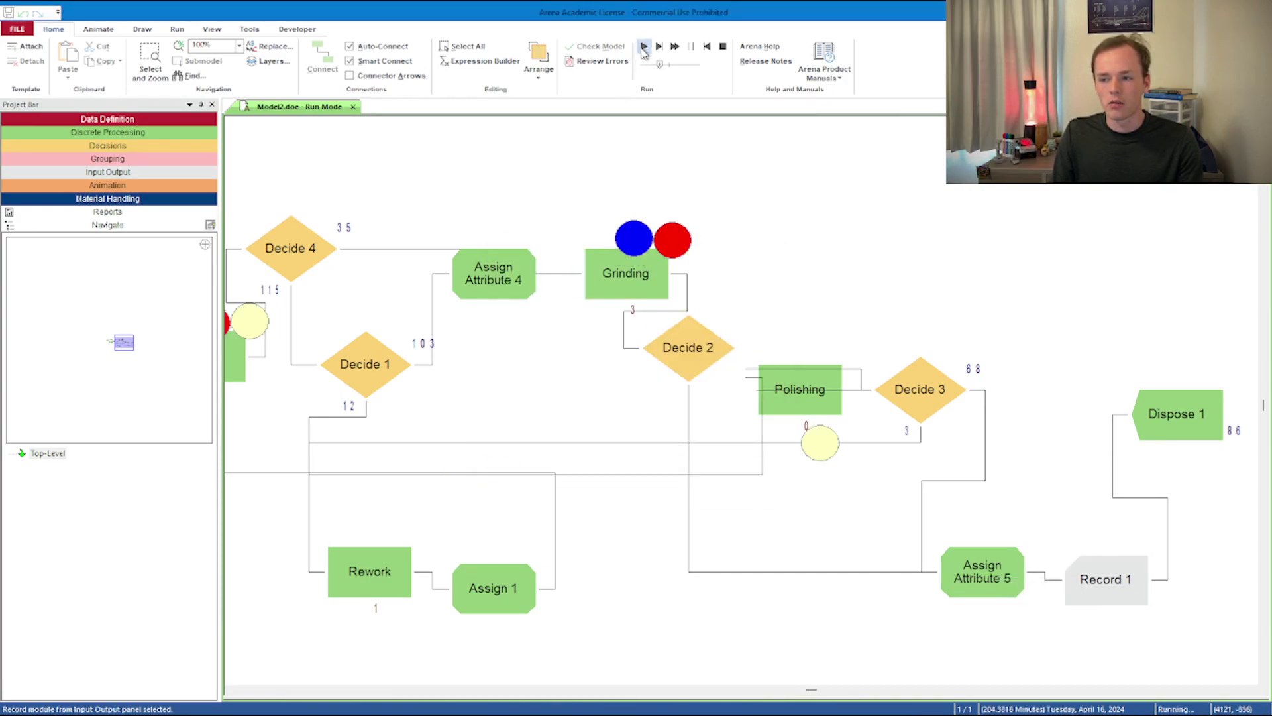
pyautogui.click(675, 47)
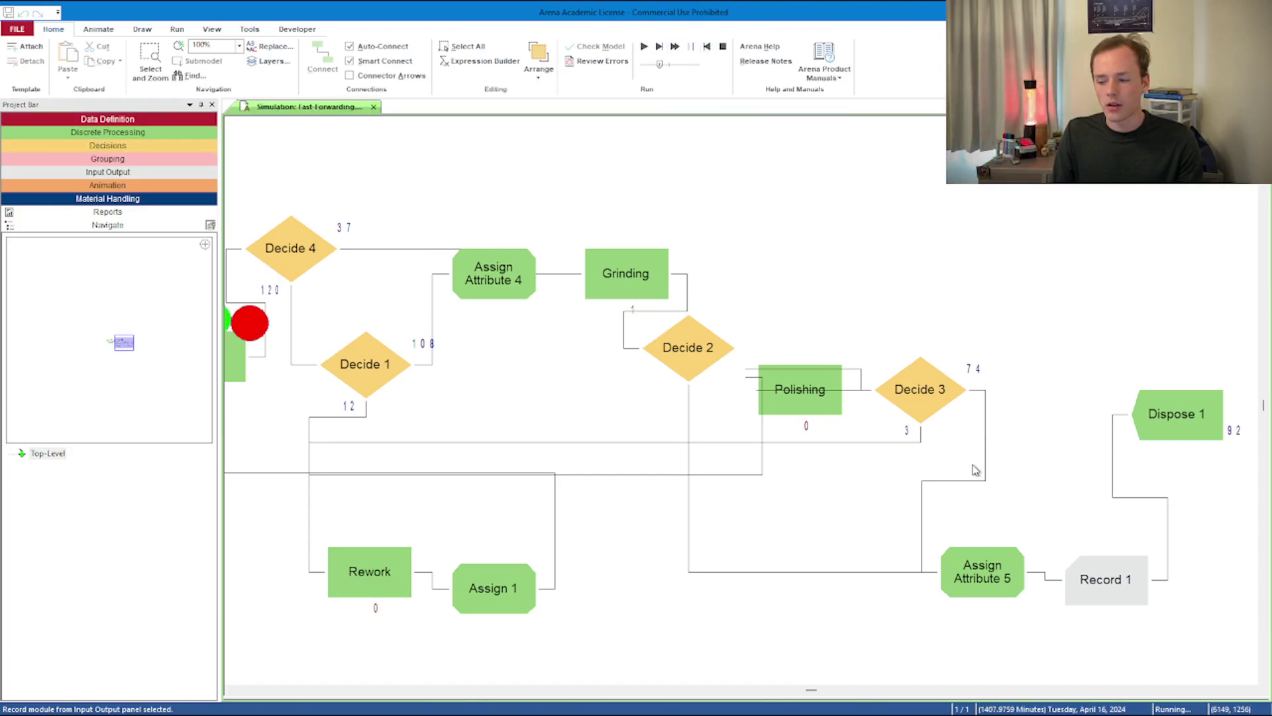
pyautogui.click(628, 395)
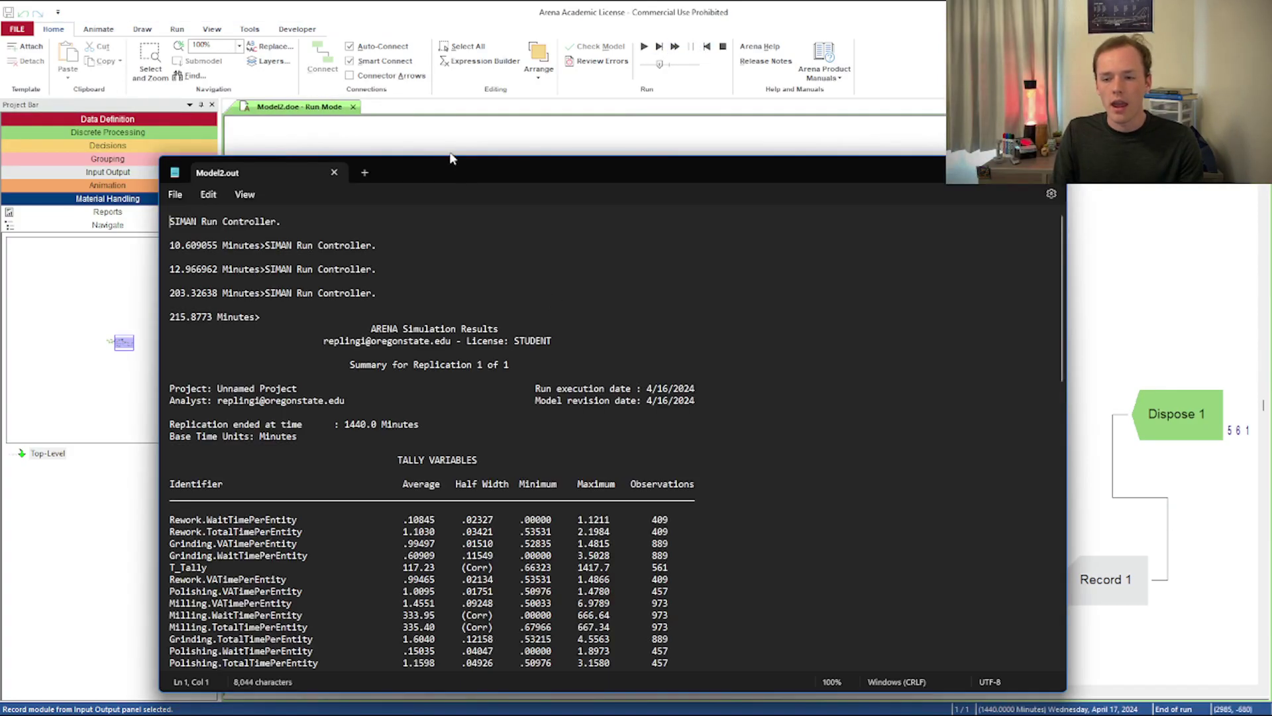
# - Find T_Tally in the Model2.out report and highlight its 117.23 average
pyautogui.moveTo(451, 164); pyautogui.dragTo(553, 82)
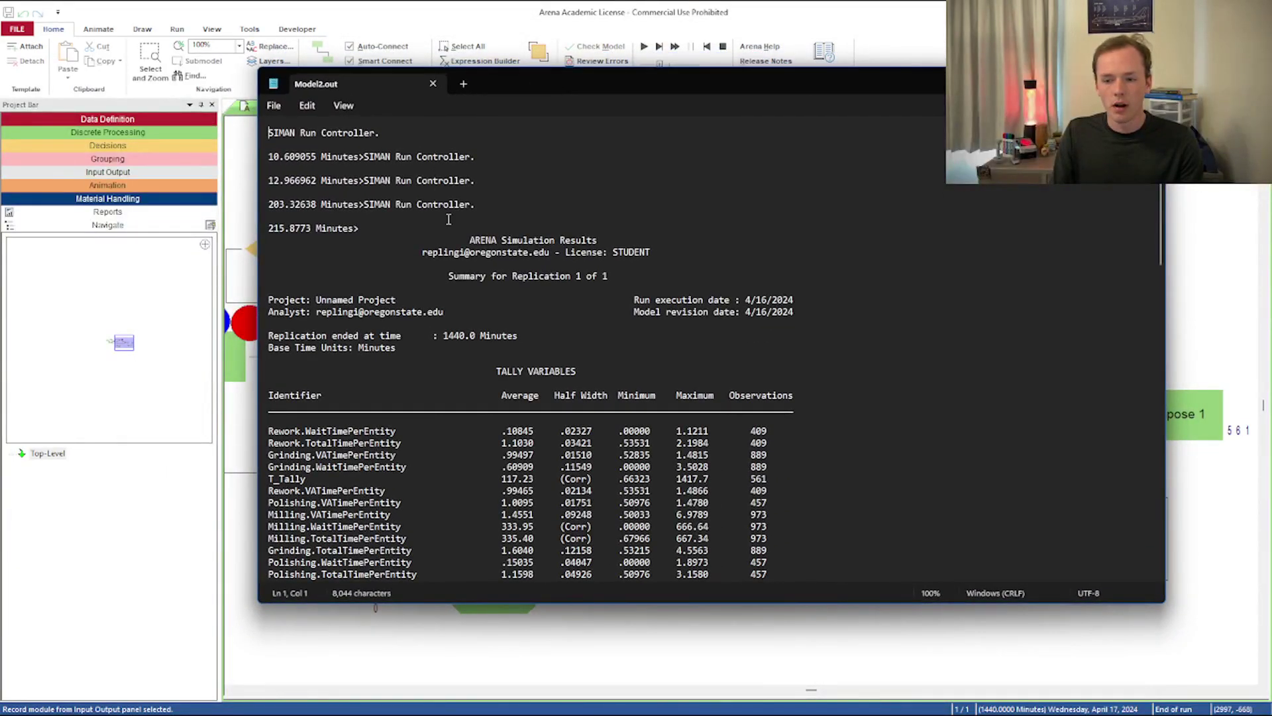
pyautogui.scroll(-6, 387, 161)
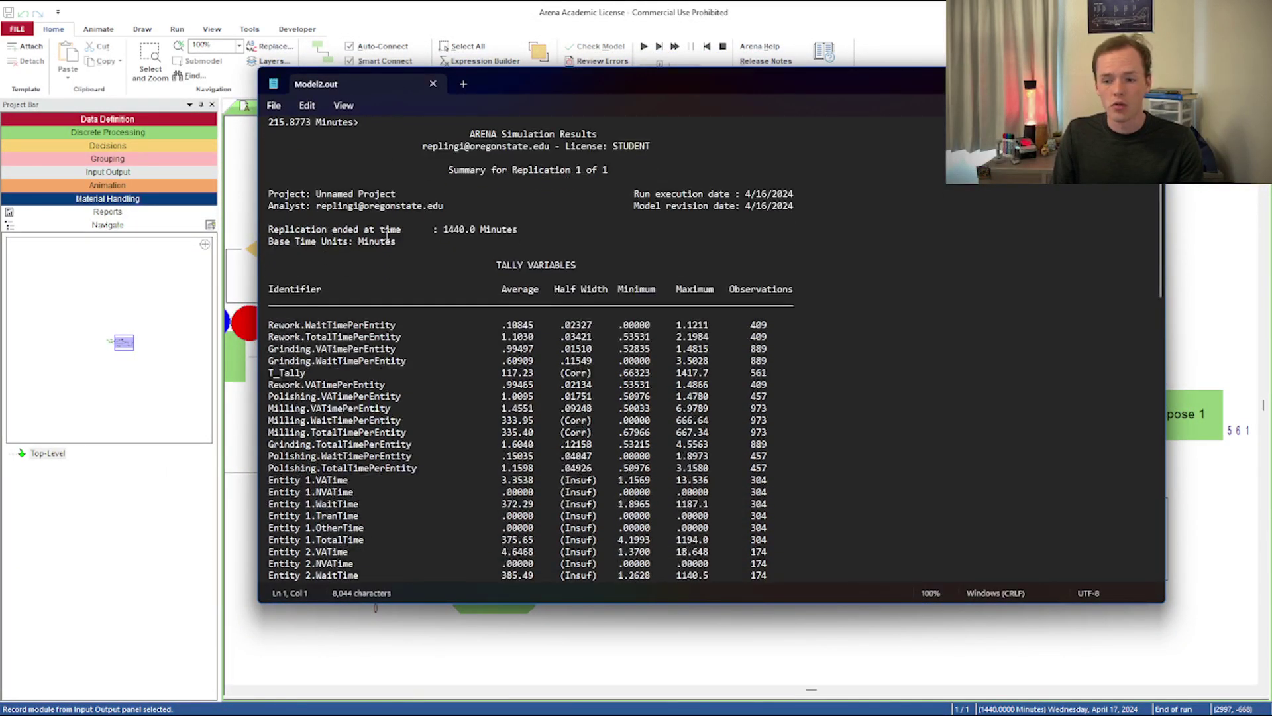
pyautogui.doubleClick(303, 278)
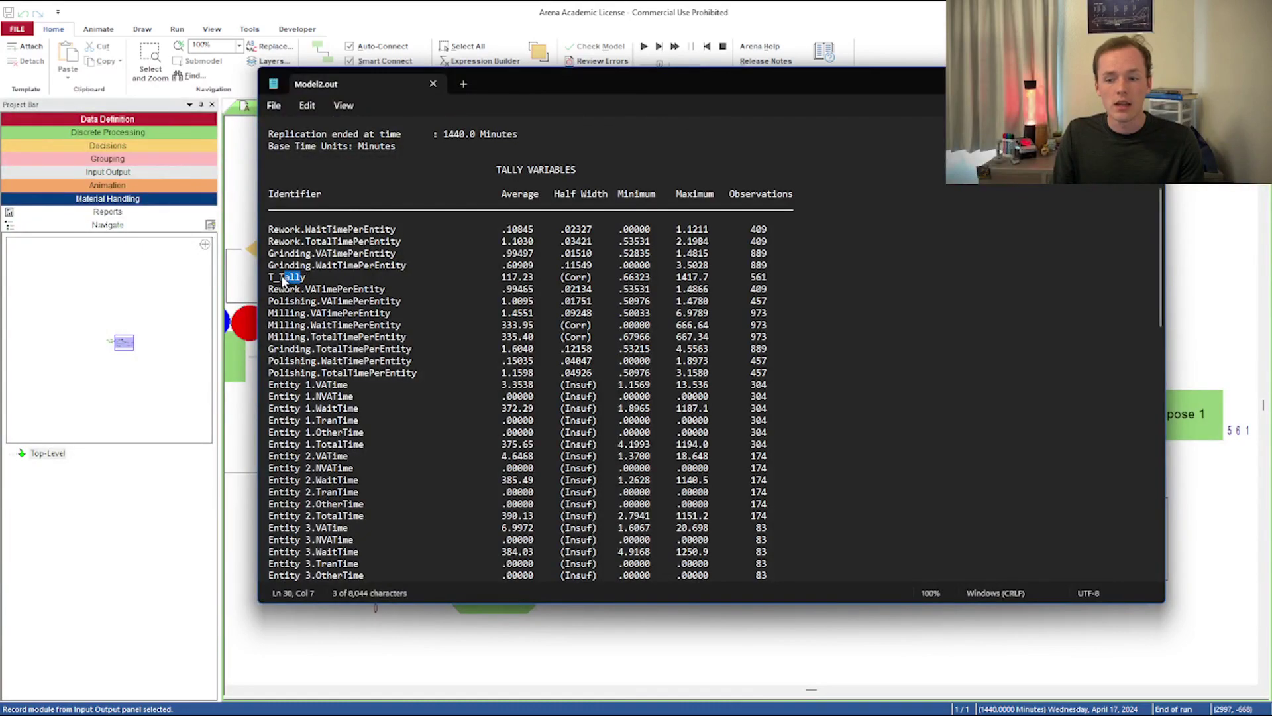
pyautogui.click(312, 278)
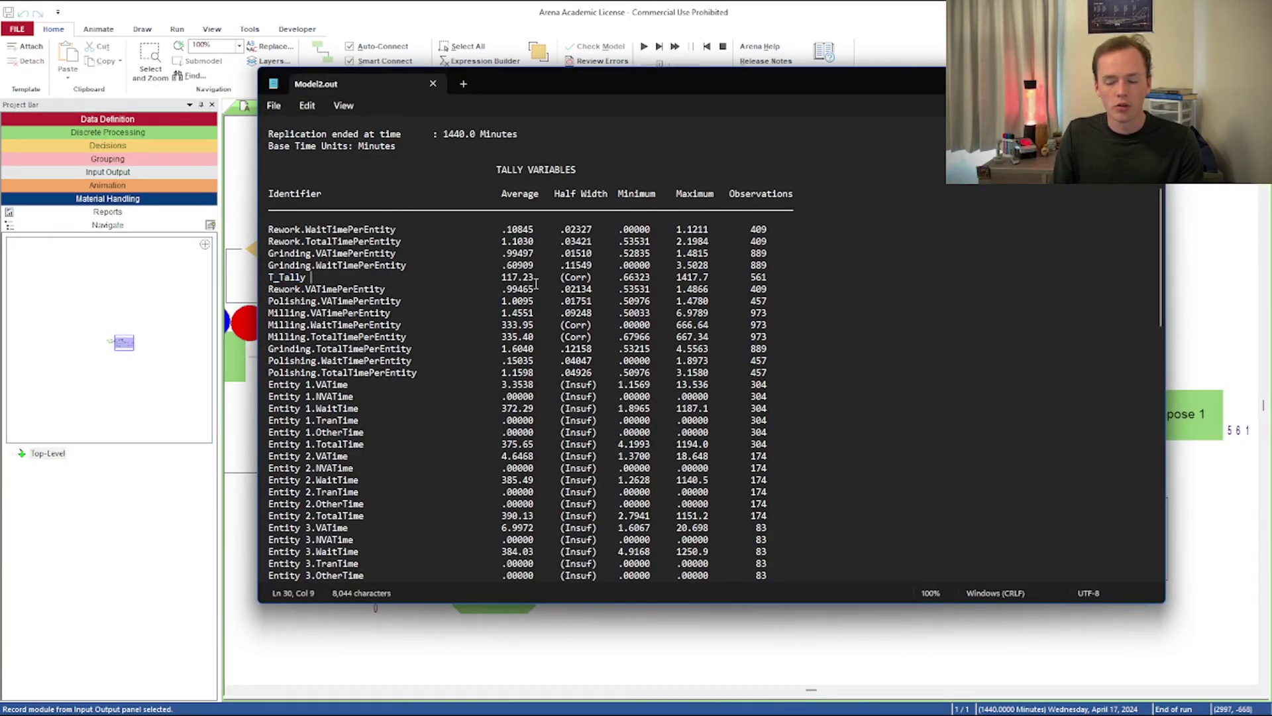
pyautogui.moveTo(534, 278); pyautogui.dragTo(505, 286)
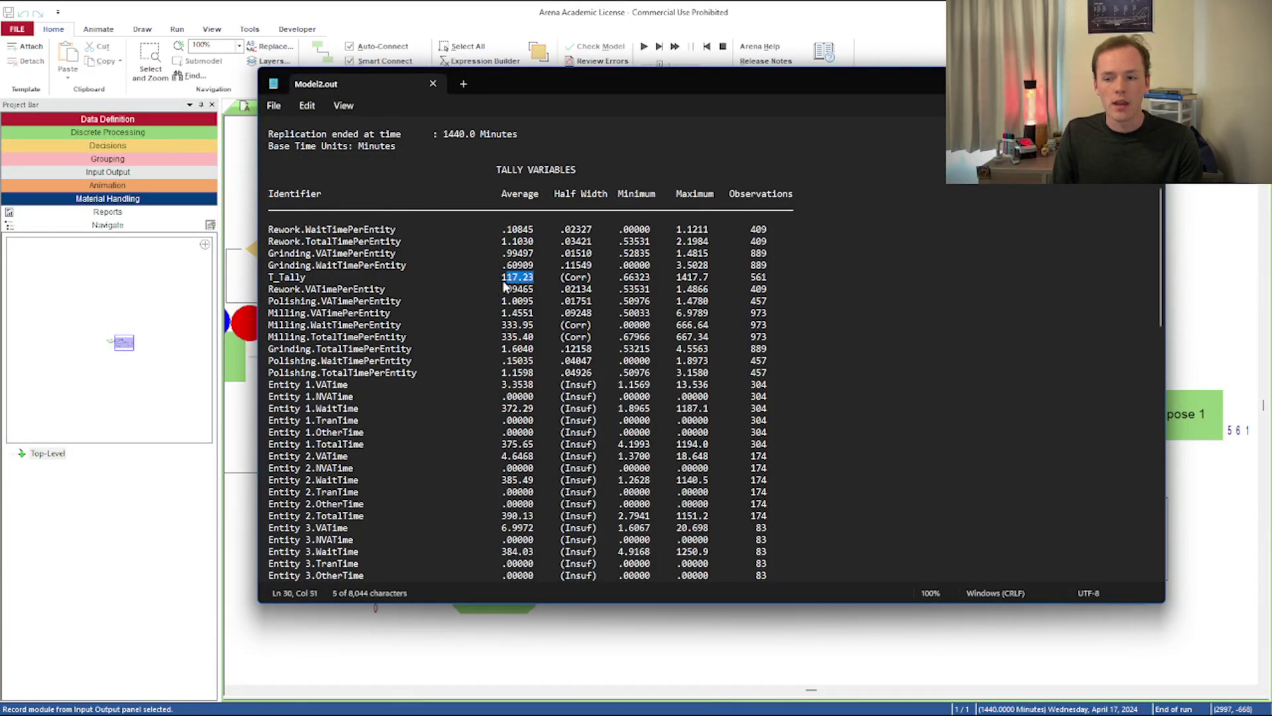
# - Scroll through the remaining report, including OUTPUTS, then close Notepad
pyautogui.moveTo(500, 89); pyautogui.dragTo(552, 380)
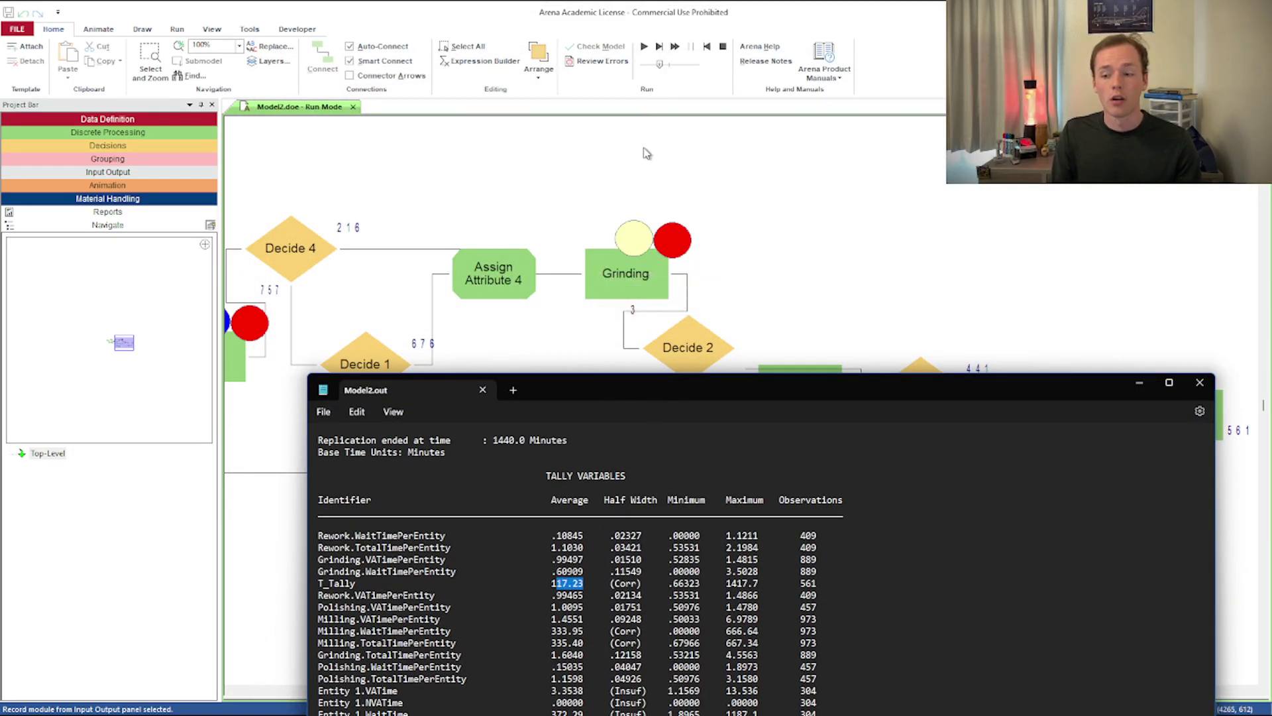
pyautogui.moveTo(590, 395); pyautogui.dragTo(582, 103)
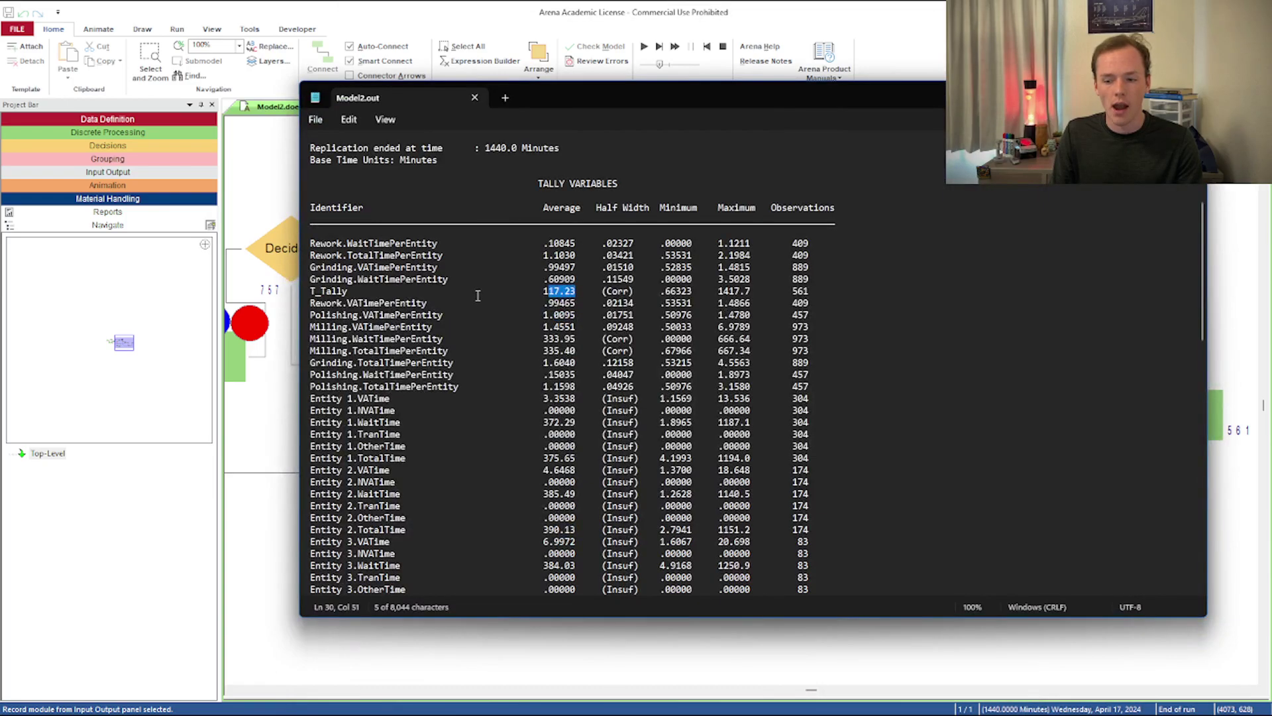
pyautogui.scroll(-11, 478, 295)
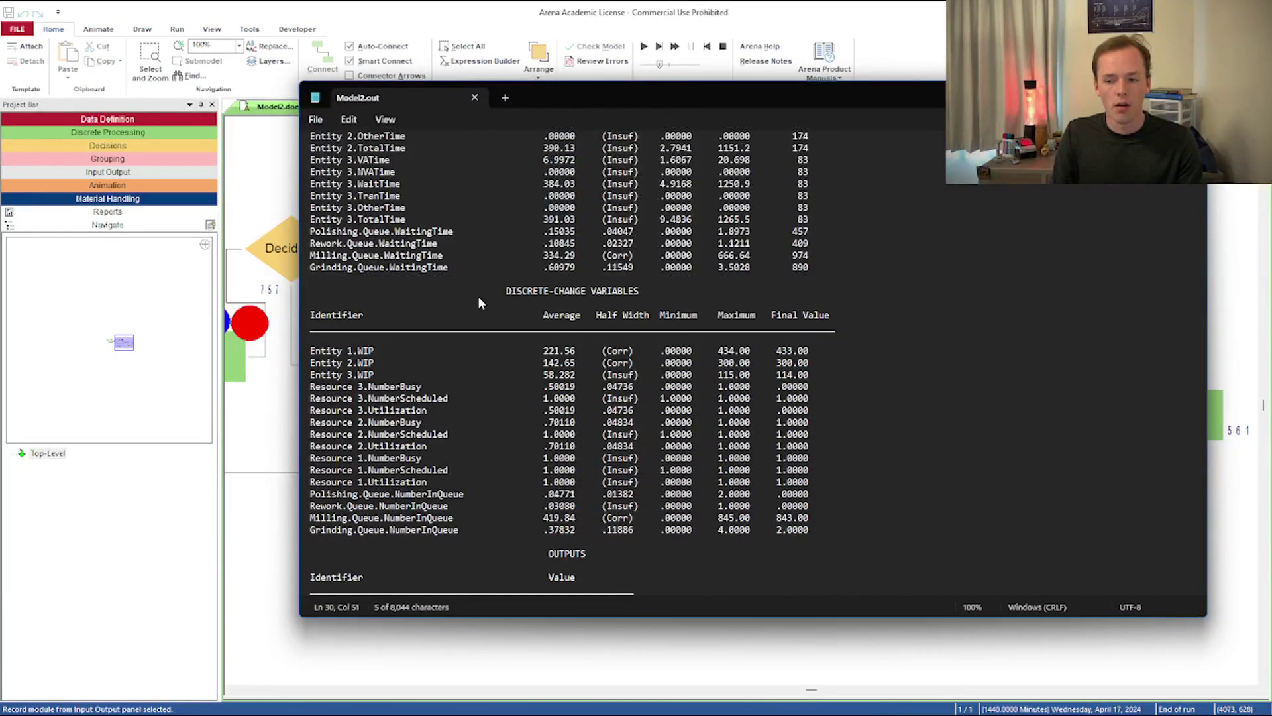
pyautogui.scroll(-12, 478, 302)
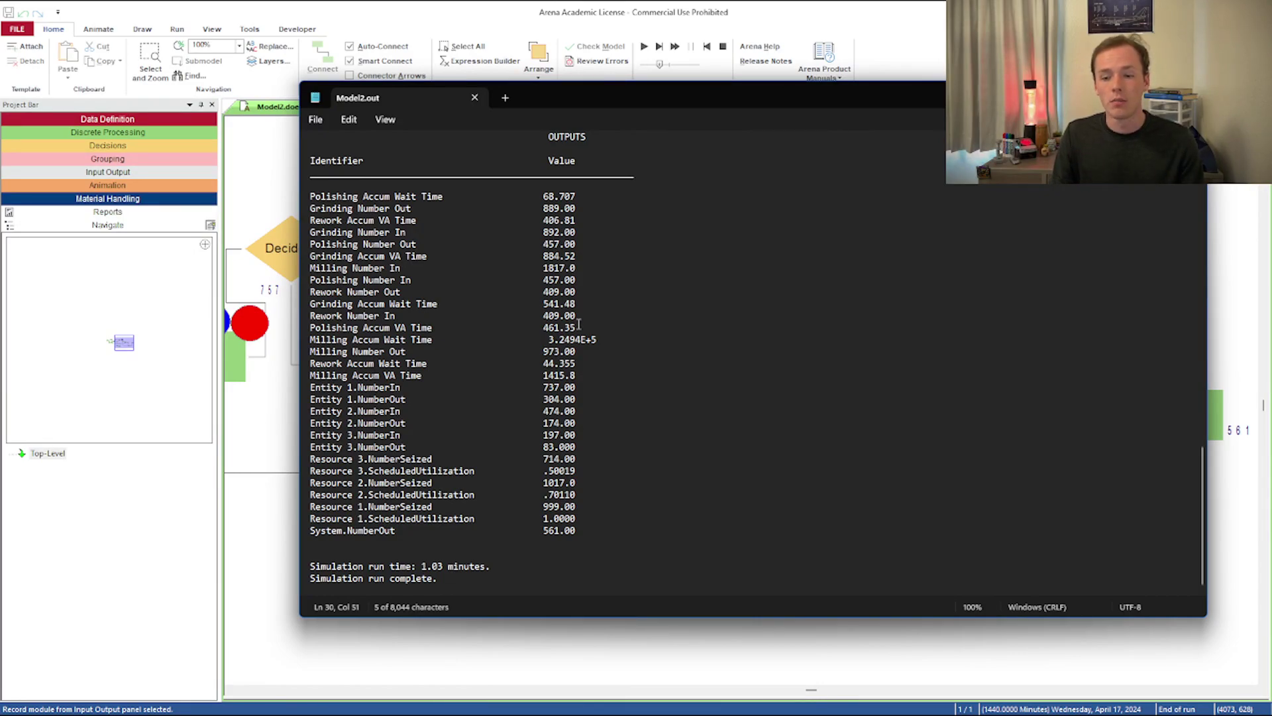
pyautogui.scroll(20, 539, 189)
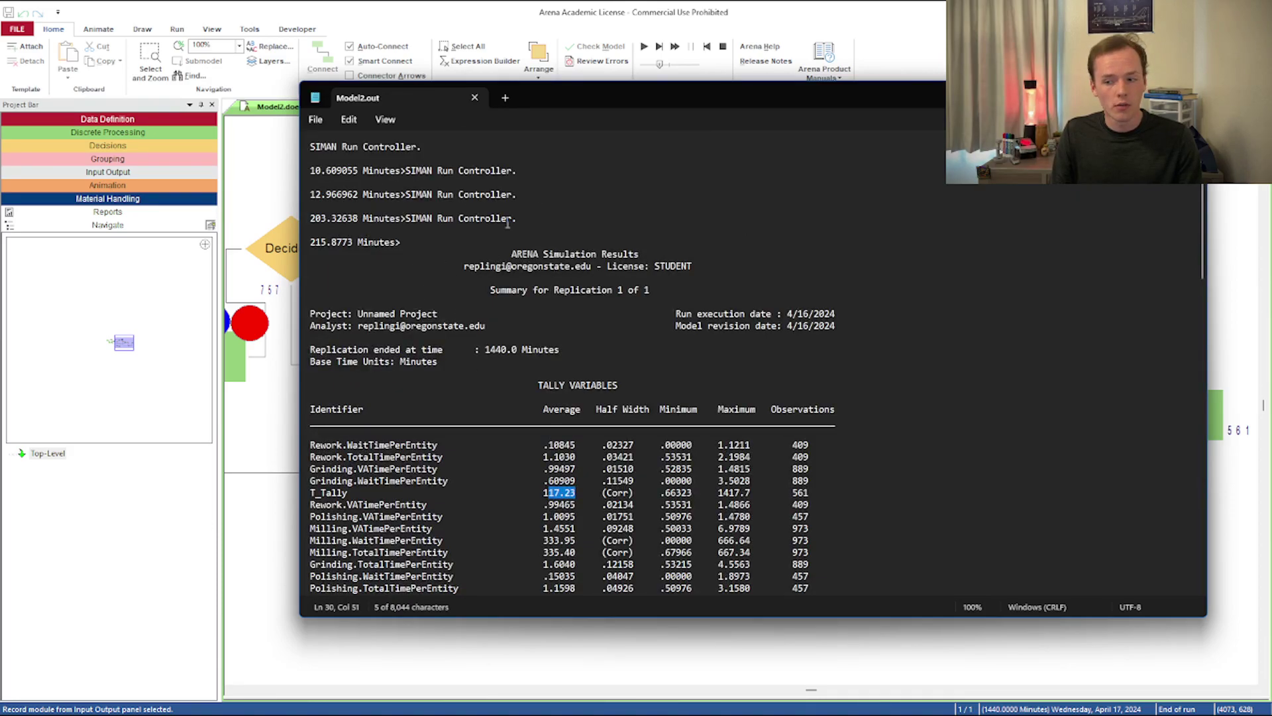
pyautogui.scroll(-6, 508, 223)
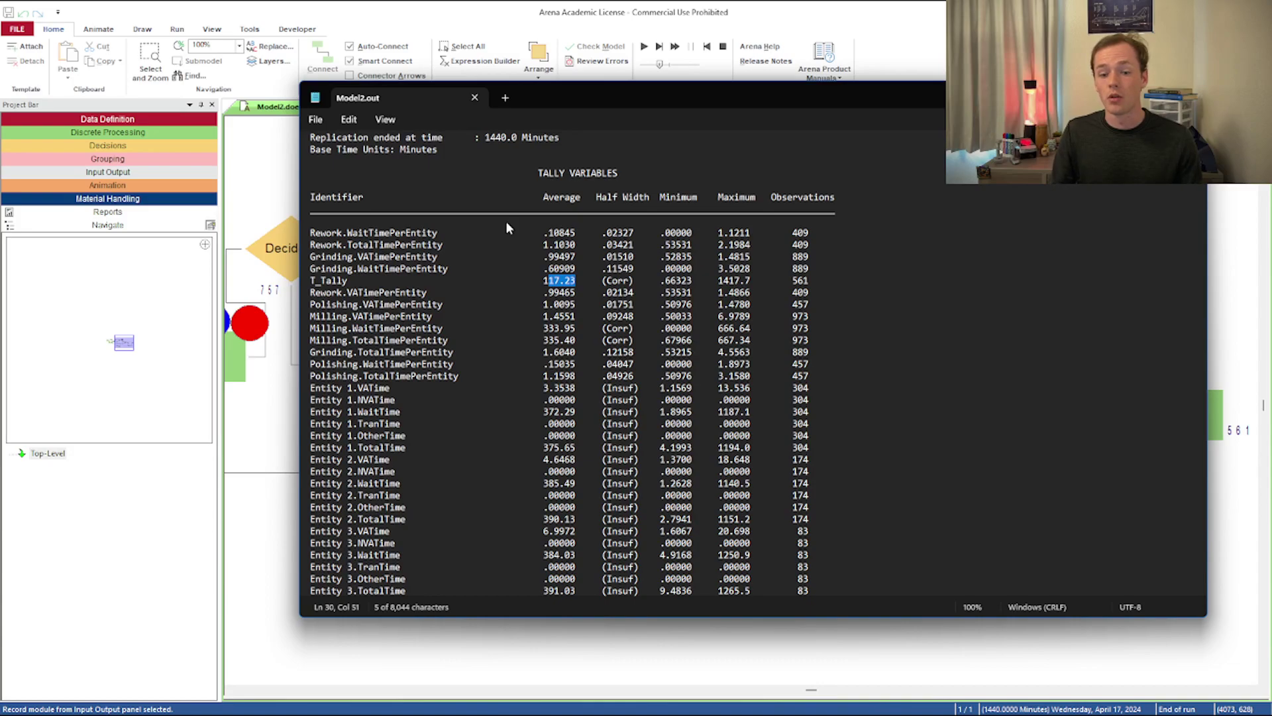
pyautogui.click(1192, 98)
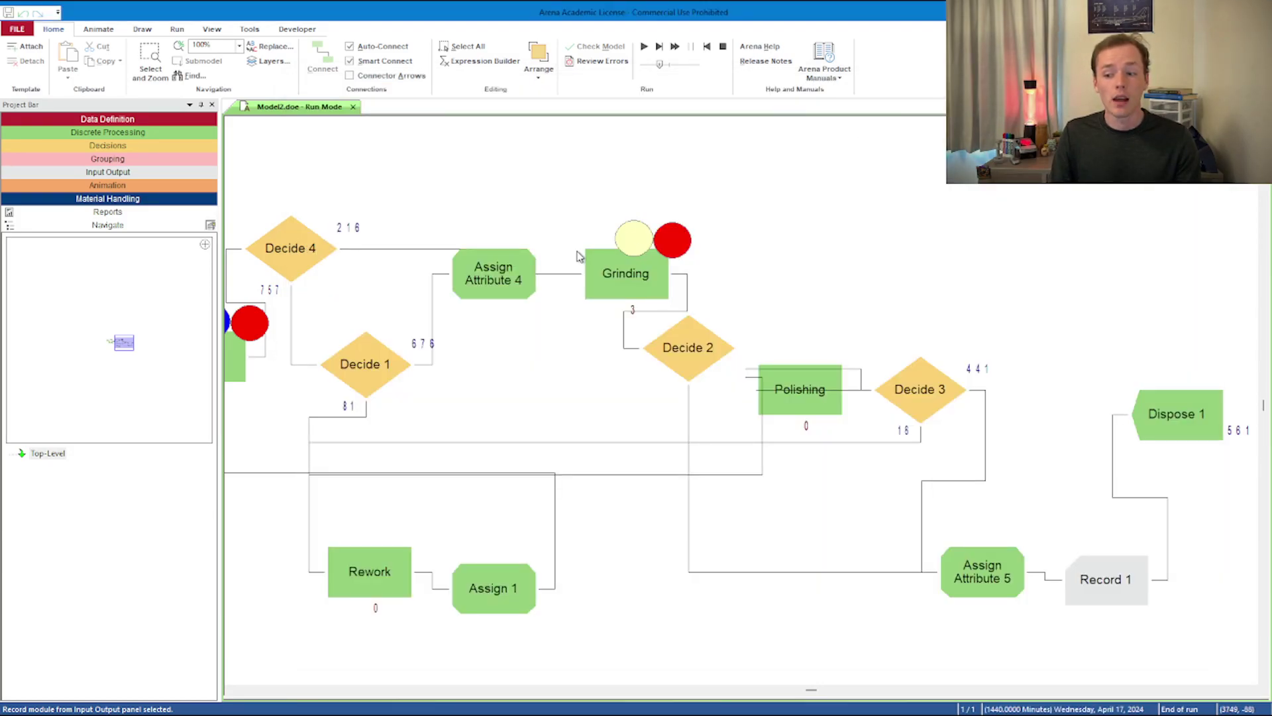
pyautogui.doubleClick(494, 273)
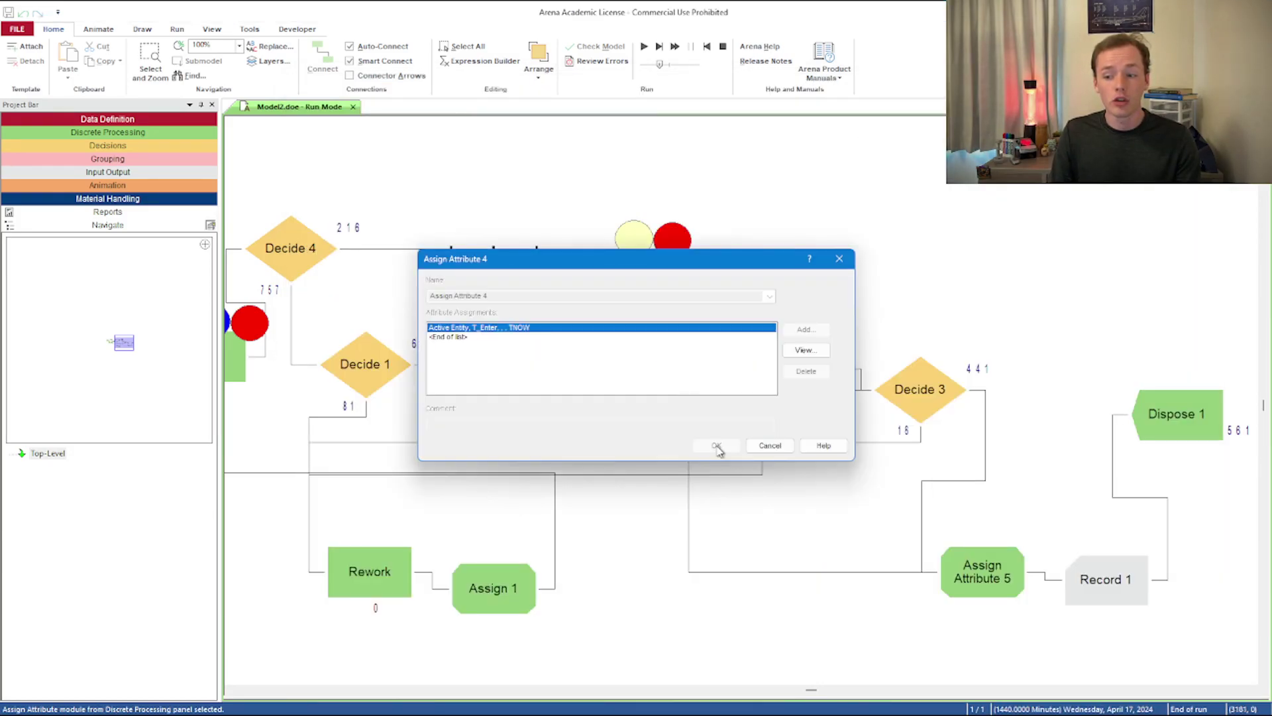
pyautogui.click(769, 446)
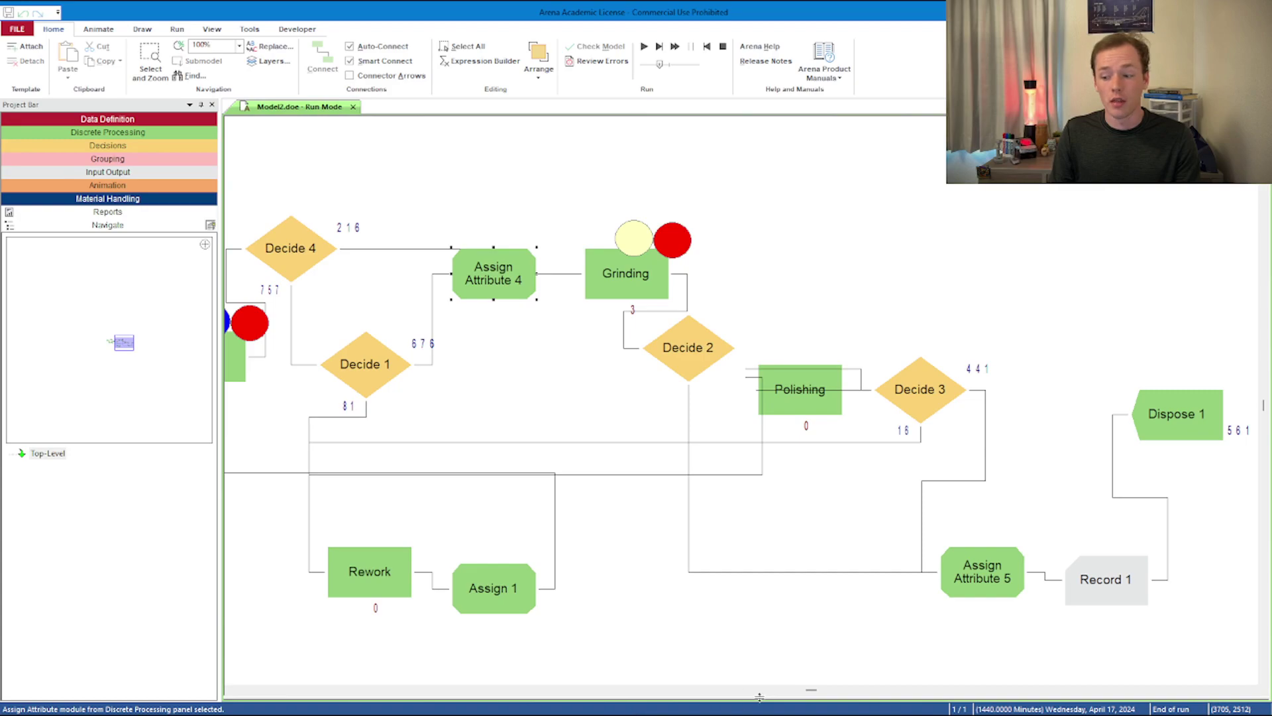
pyautogui.moveTo(804, 690); pyautogui.dragTo(787, 689)
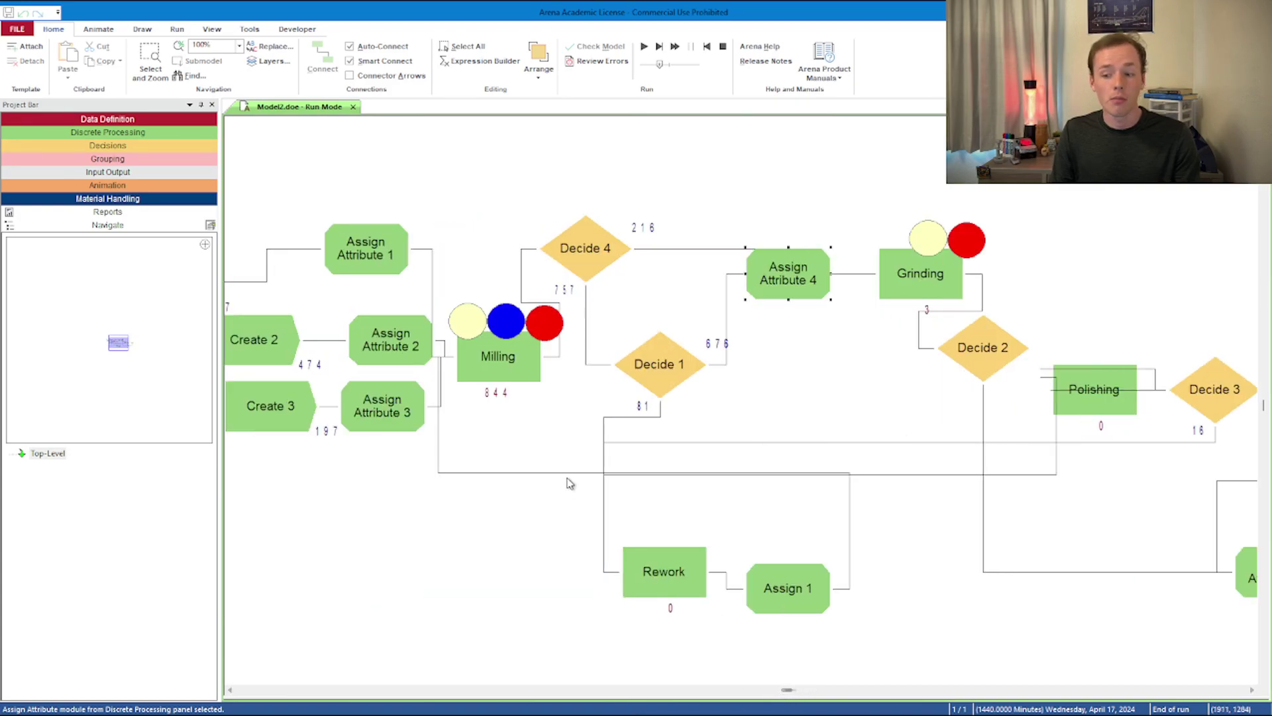